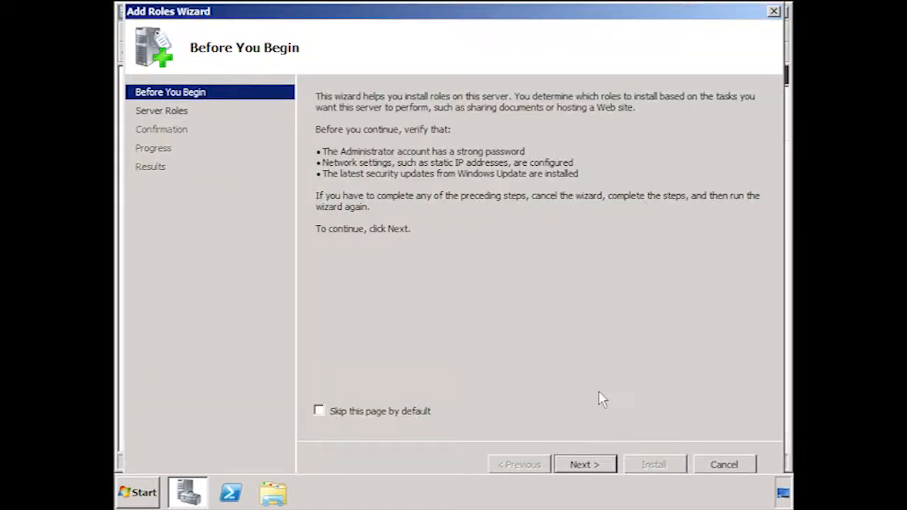
Select the Windows Server Update Services role for installation, adding its required role services.
click(610, 469)
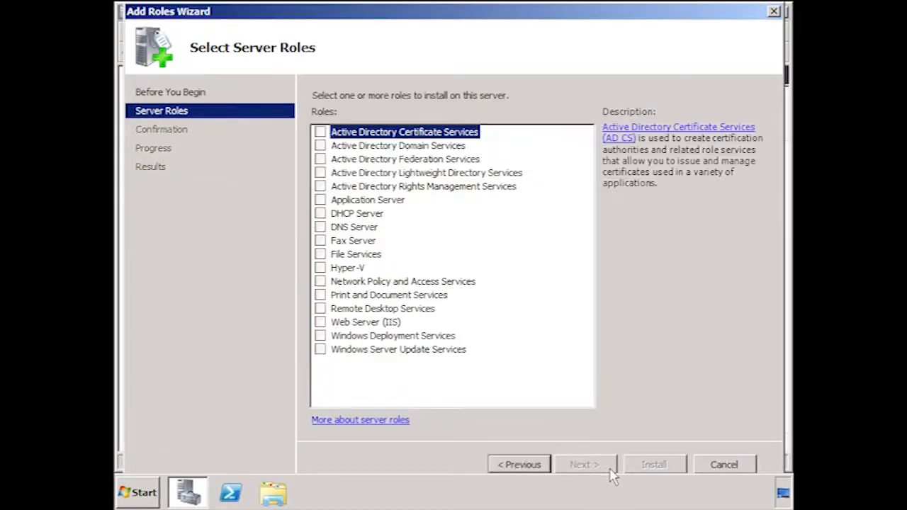
click(322, 352)
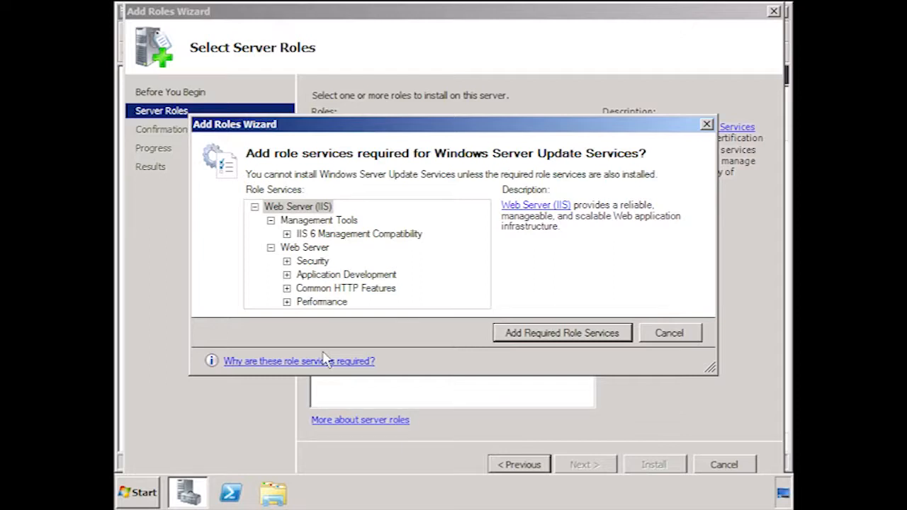
click(623, 331)
click(610, 470)
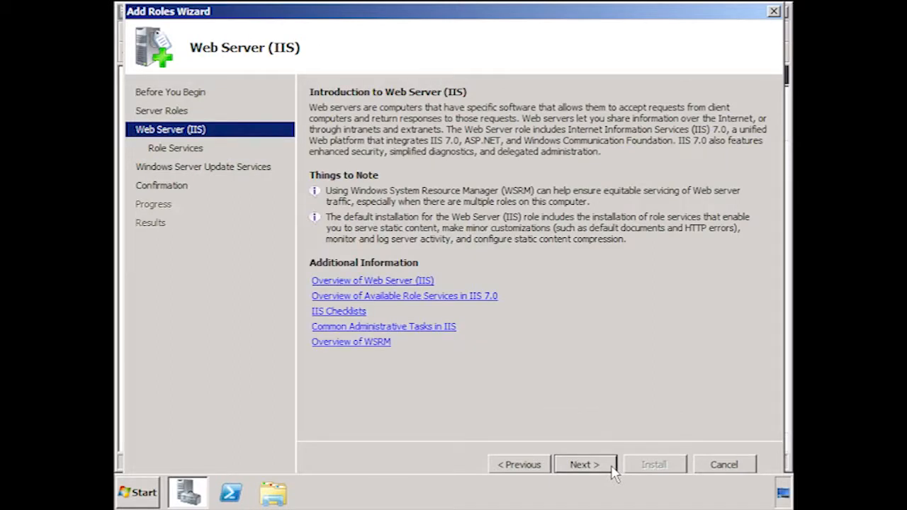
Keep the preselected Web Server (IIS) role services and start installing the roles.
click(614, 473)
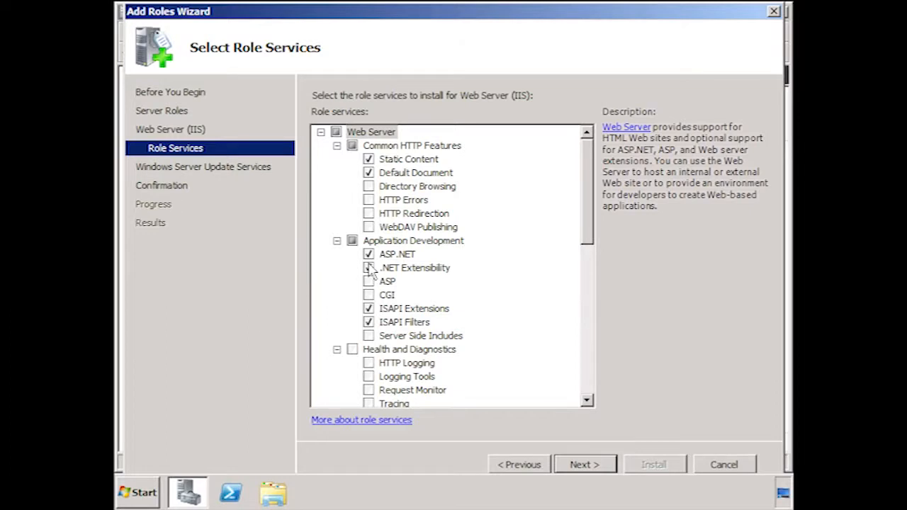
drag(592, 175, 581, 285)
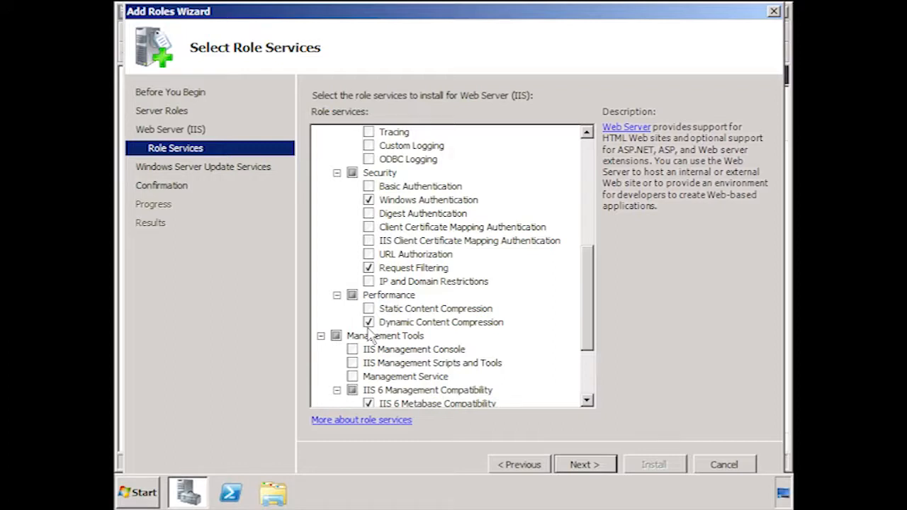
drag(592, 291, 589, 367)
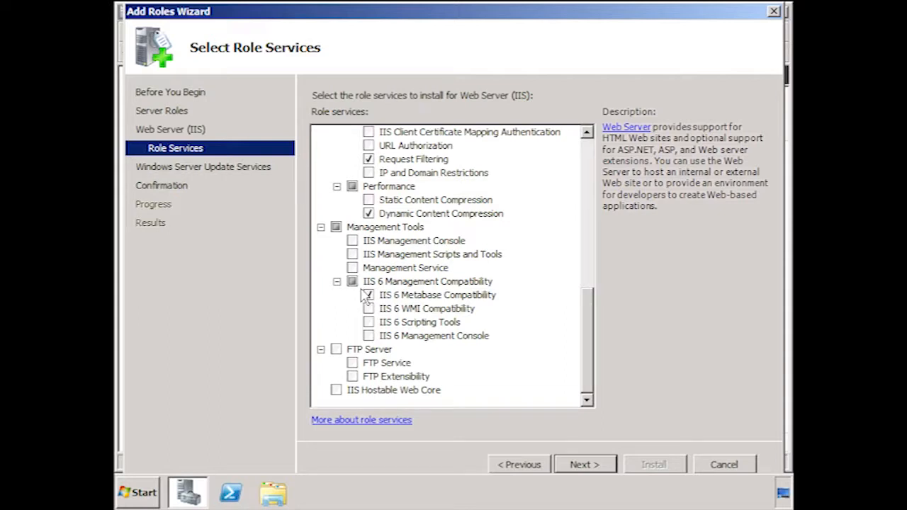
click(610, 465)
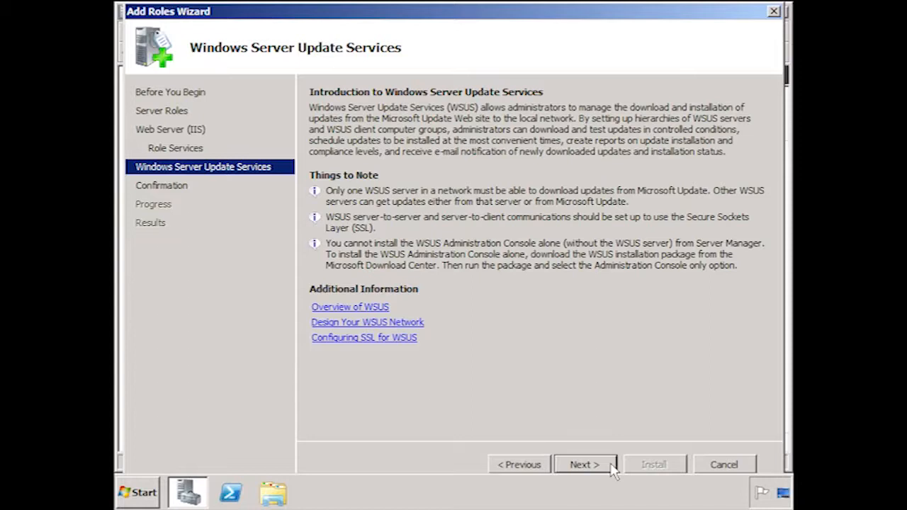
click(612, 468)
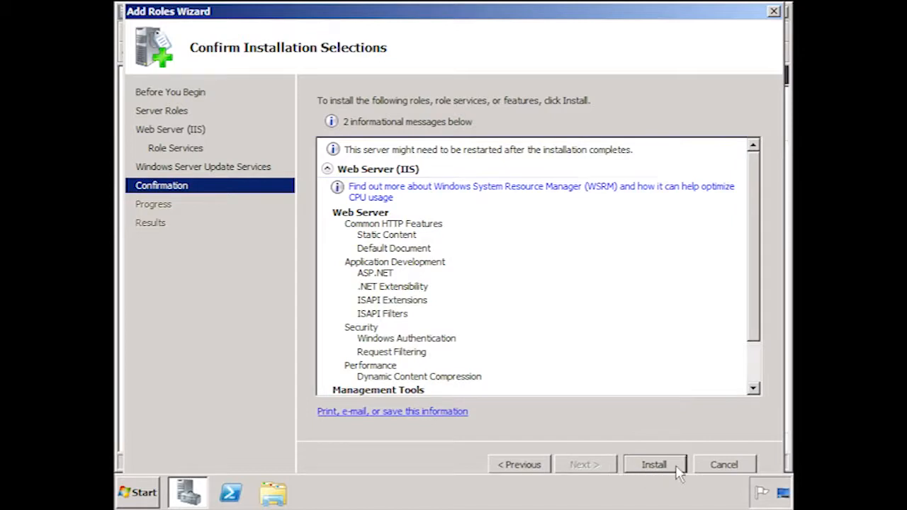
click(654, 464)
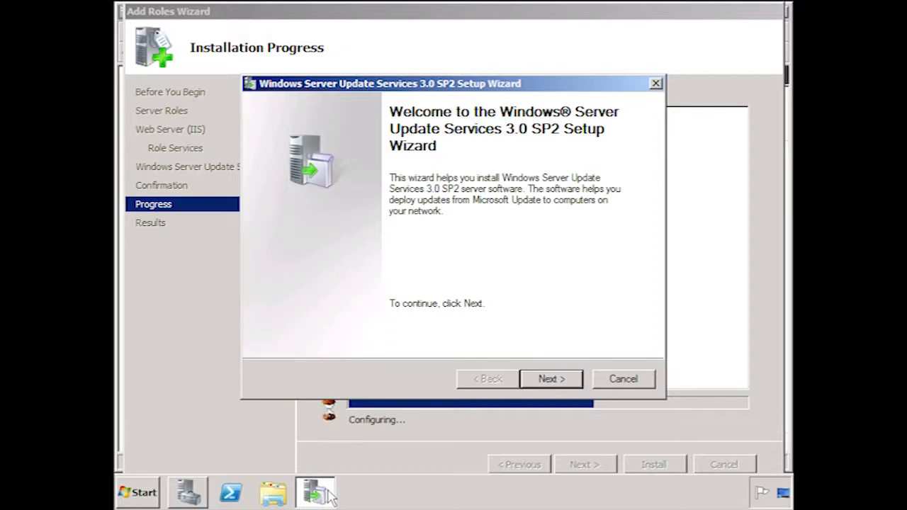
Accept the WSUS 3.0 SP2 license agreement and proceed past the required components notice to the update source settings.
click(575, 379)
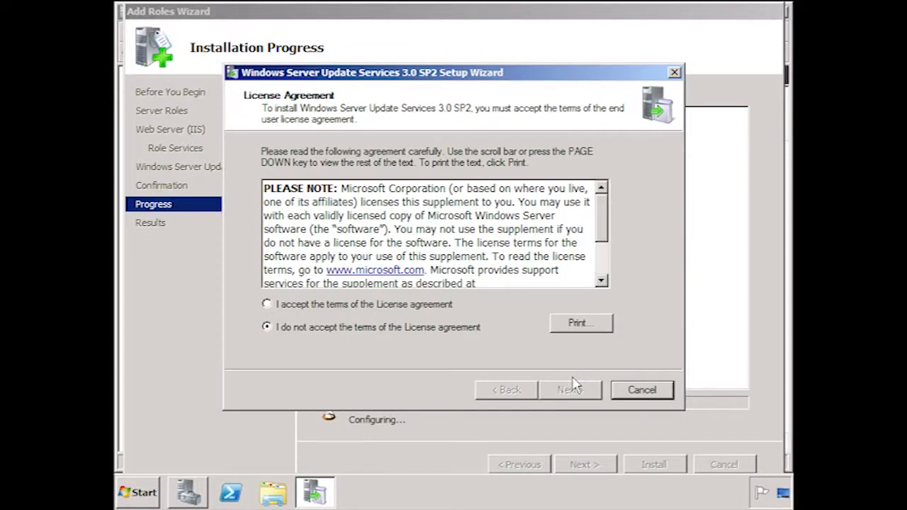
click(275, 304)
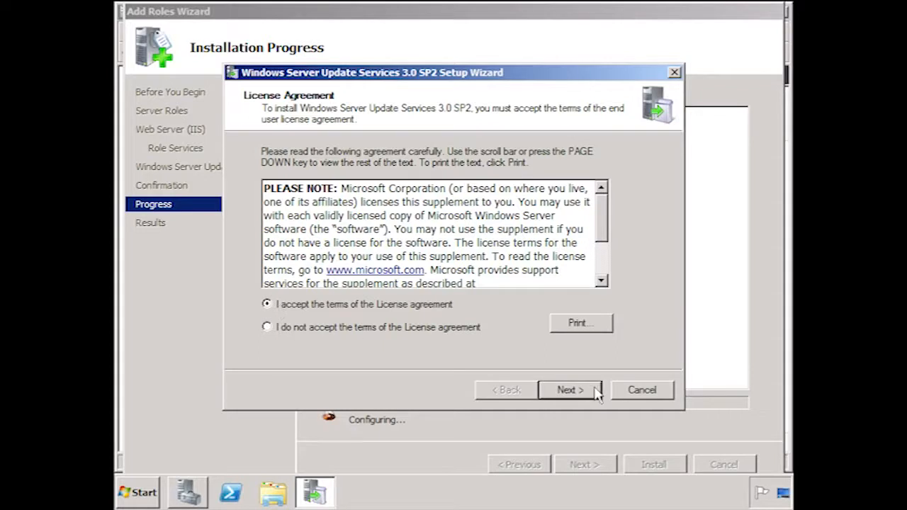
click(571, 390)
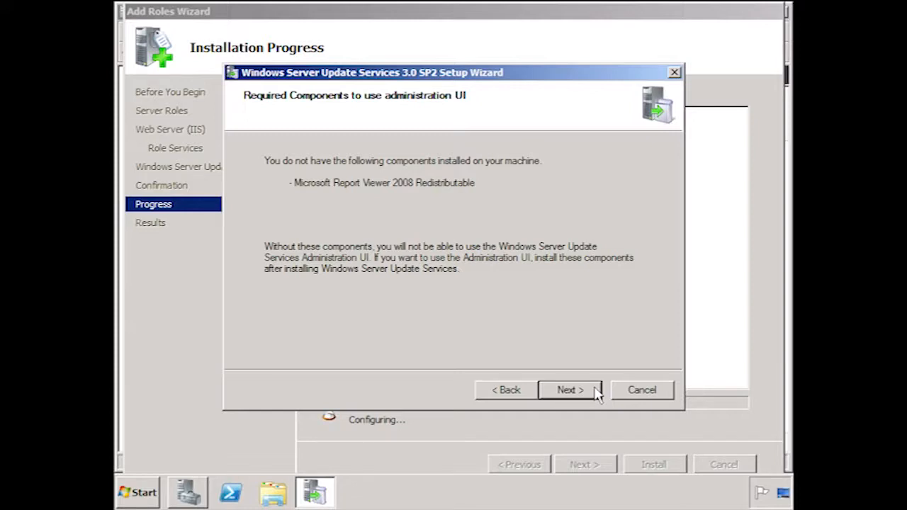
click(571, 389)
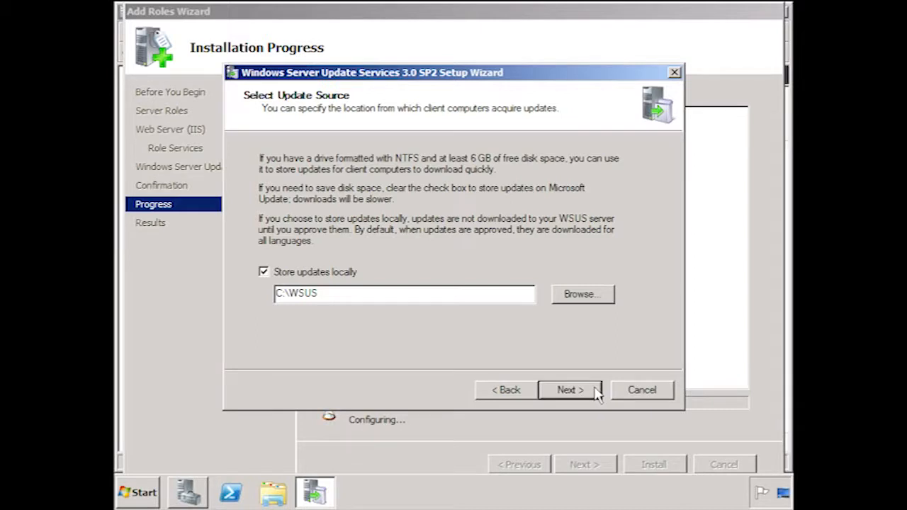
Install WSUS 3.0 SP2 with local updates and Windows Internal Database in C:\WSUS, using the existing IIS Default Web site.
click(594, 388)
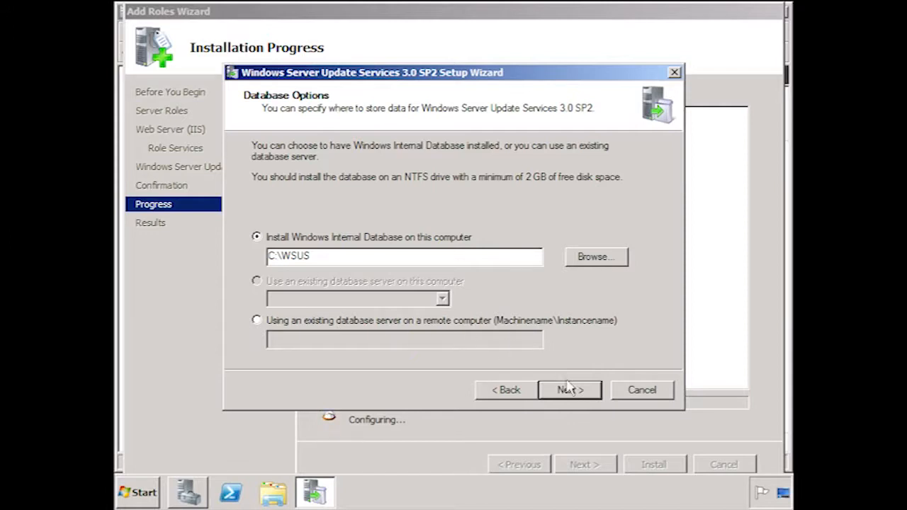
click(593, 397)
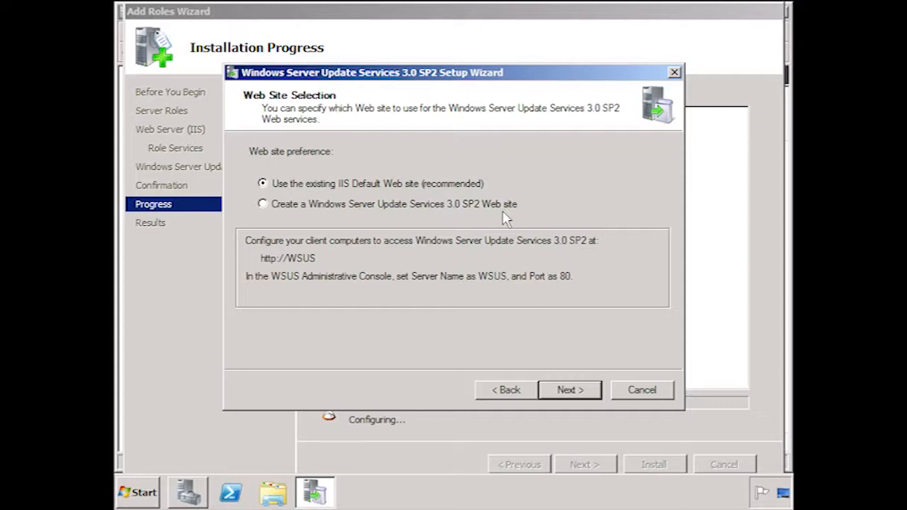
click(588, 394)
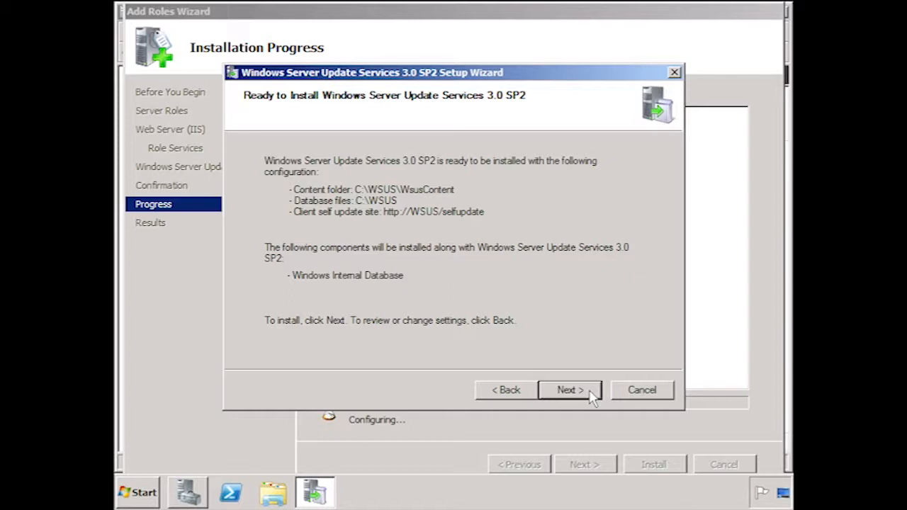
click(592, 396)
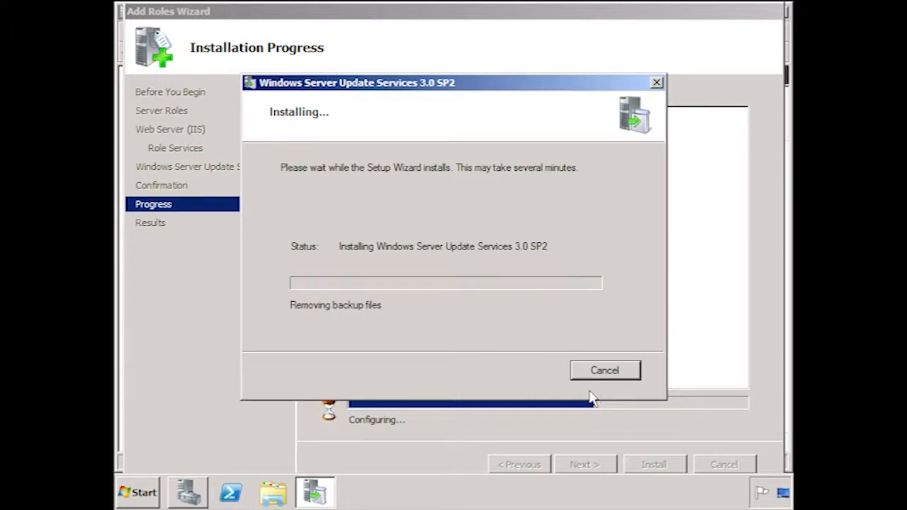
click(533, 382)
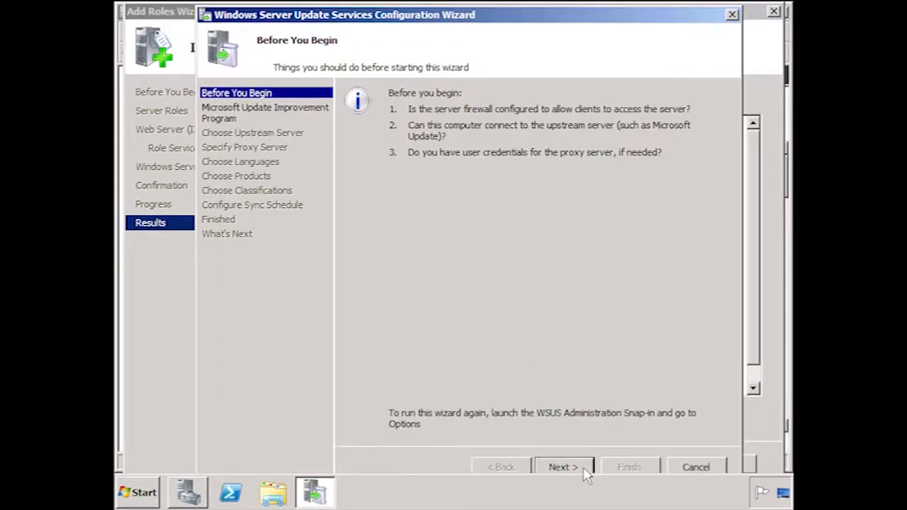
Close the role installation results and Server Manager, leaving the WSUS Configuration Wizard open.
click(173, 323)
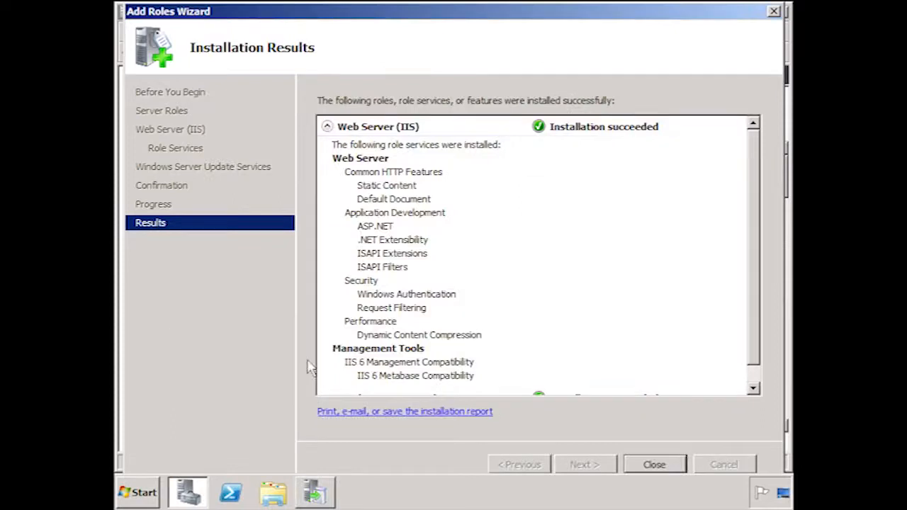
click(655, 465)
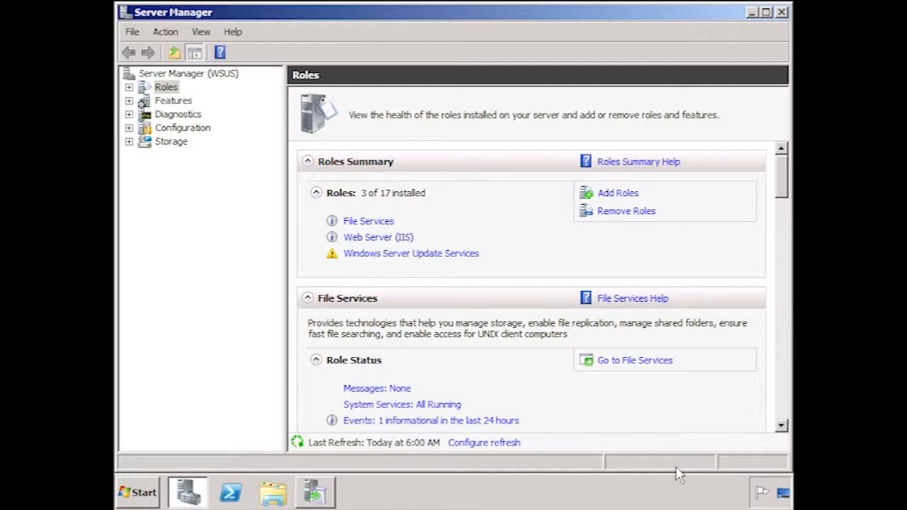
click(782, 12)
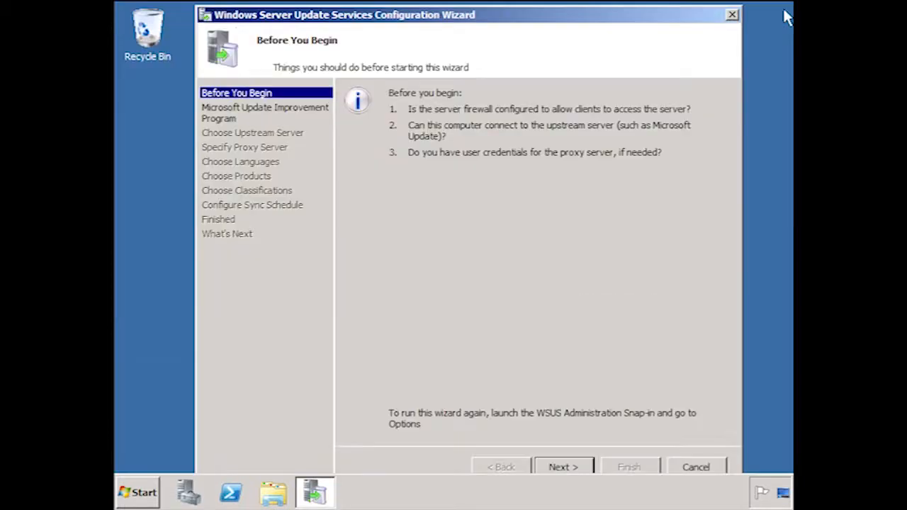
Opt out of the Microsoft Update Improvement Program and continue to the upstream server choice.
click(559, 467)
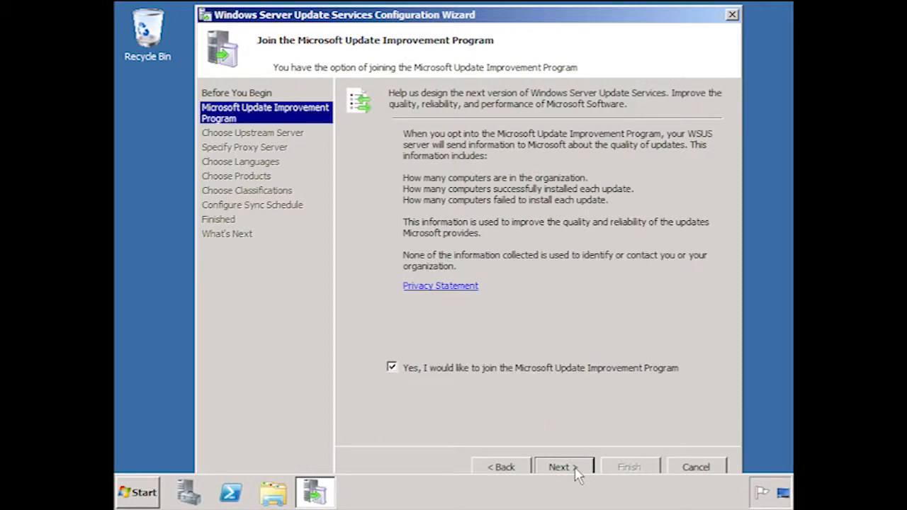
click(392, 369)
click(589, 468)
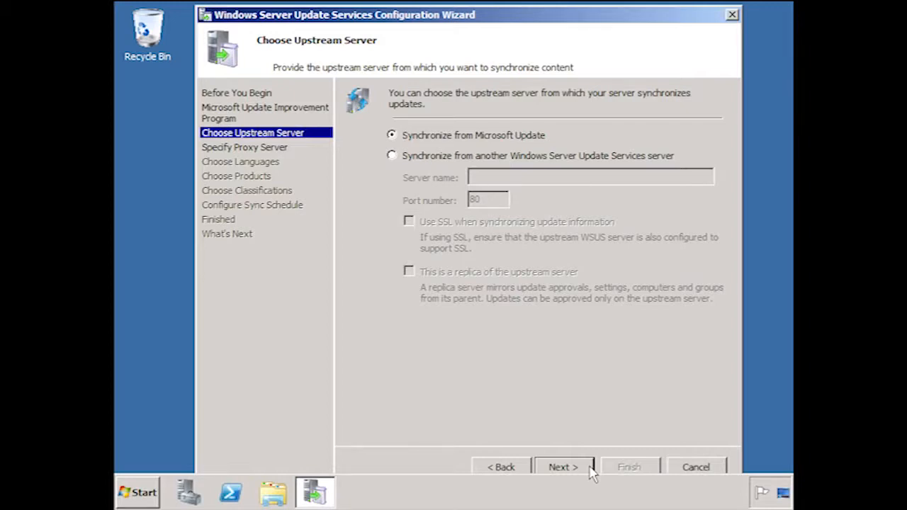
click(392, 157)
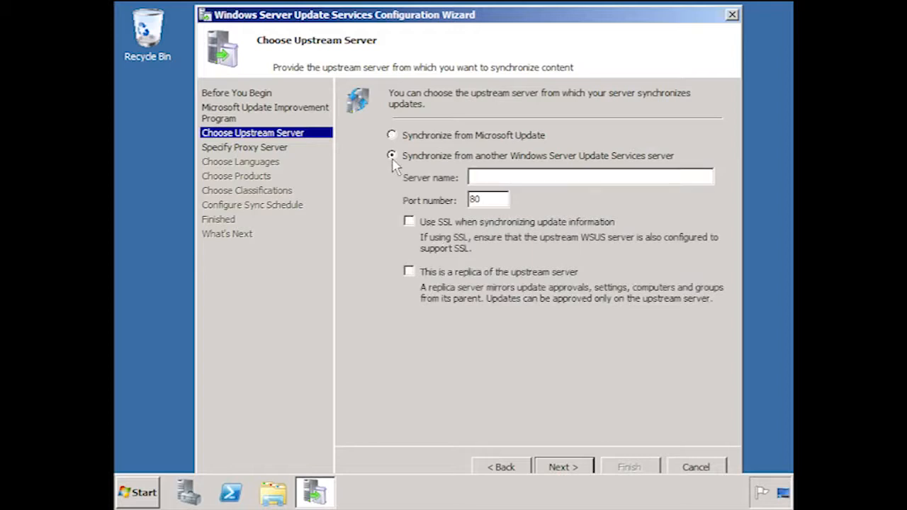
click(409, 224)
click(412, 230)
click(410, 272)
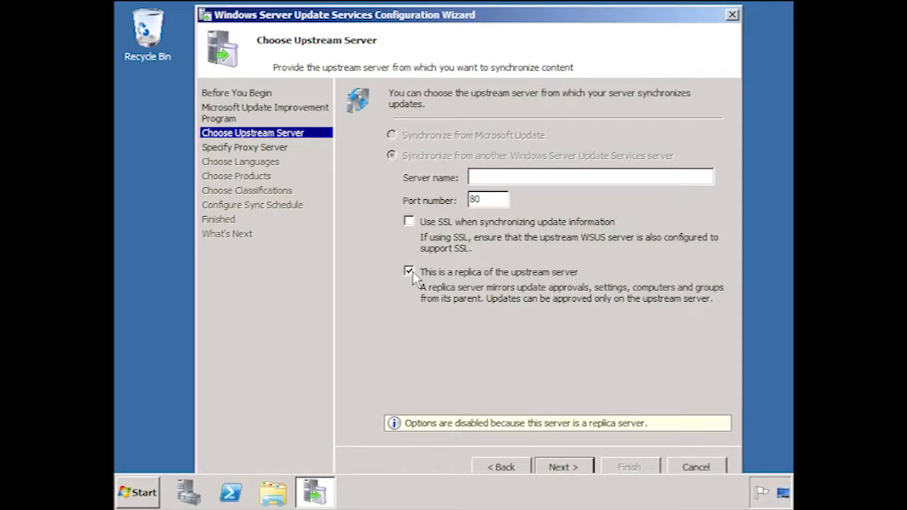
click(410, 273)
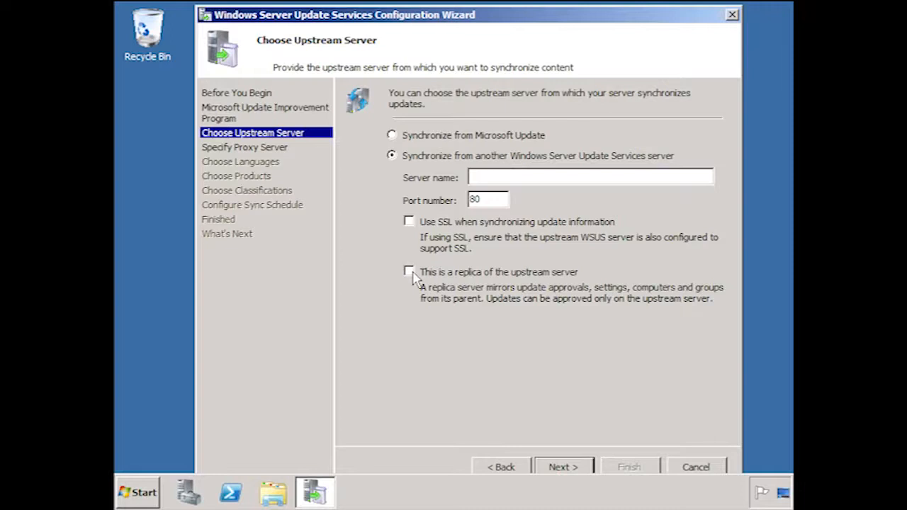
click(391, 136)
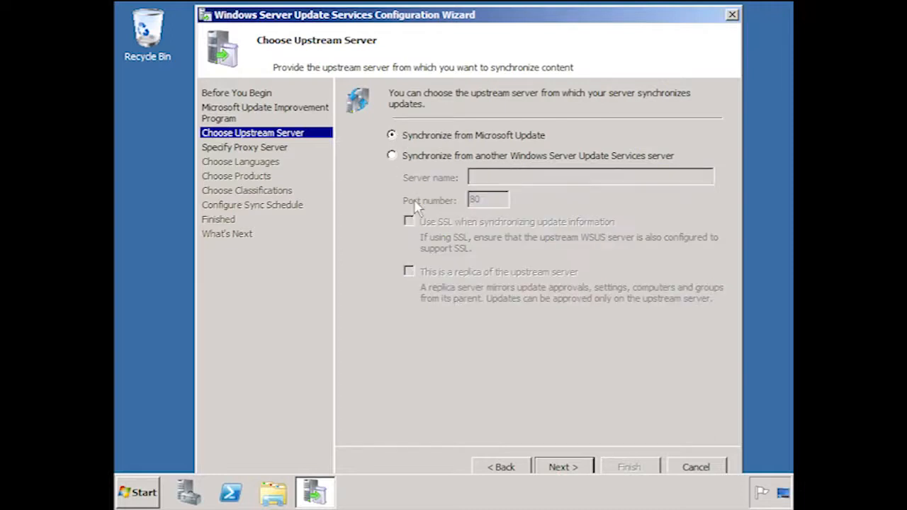
Keep synchronization from Microsoft Update without a proxy server, and connect to download the update information.
click(587, 467)
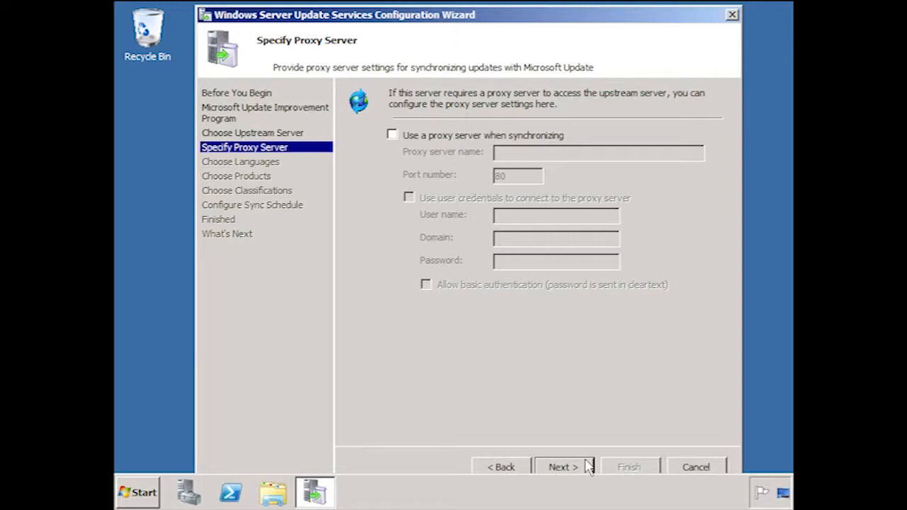
click(586, 467)
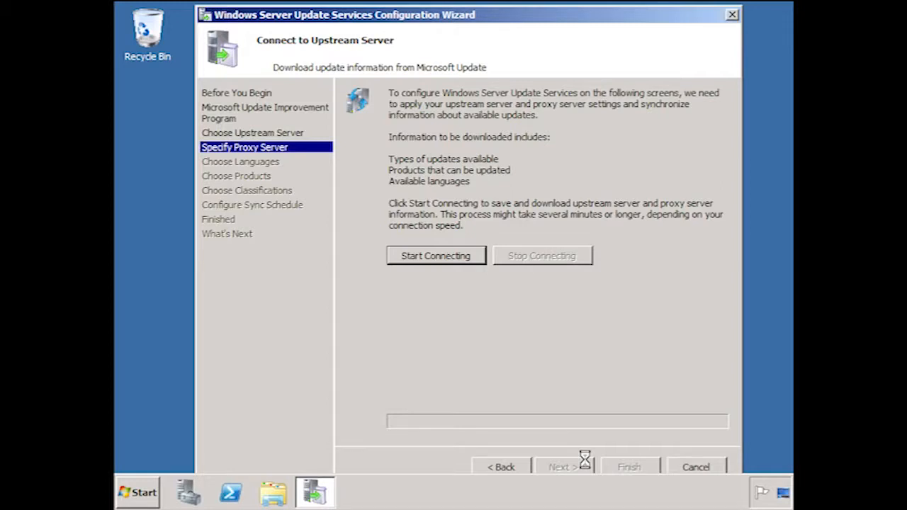
click(482, 260)
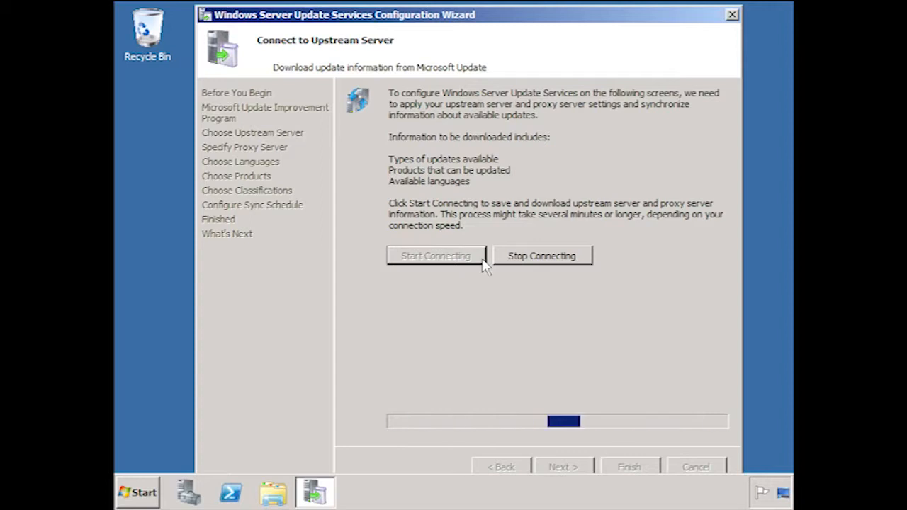
click(582, 468)
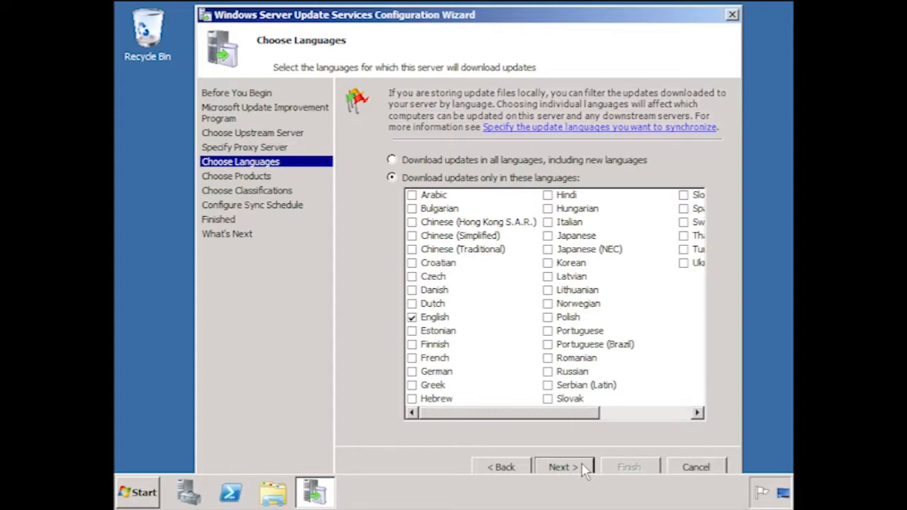
Restrict update downloads to English only, accepting the reduced languages notice, and continue to the product selection.
click(392, 160)
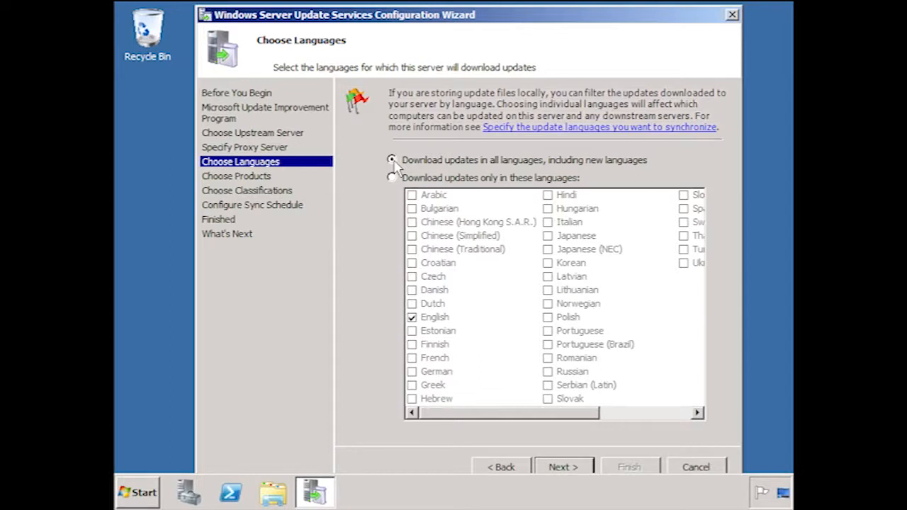
click(392, 178)
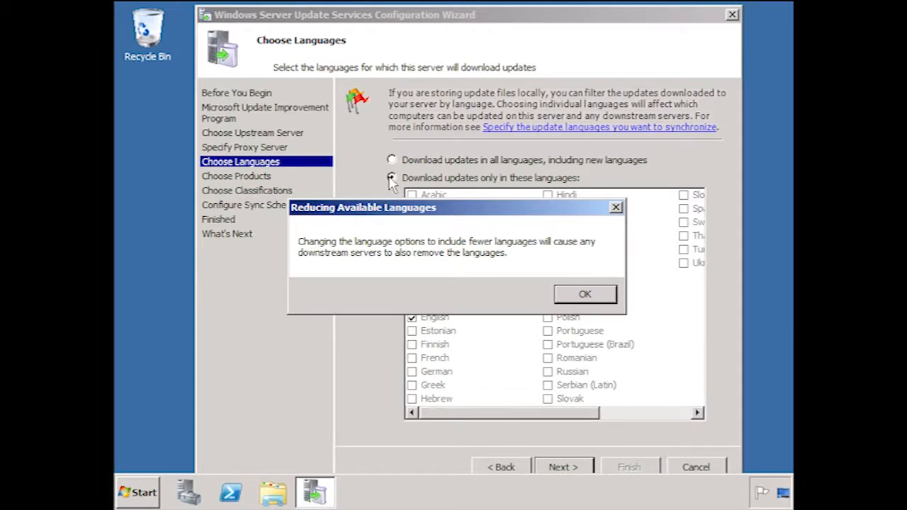
click(578, 294)
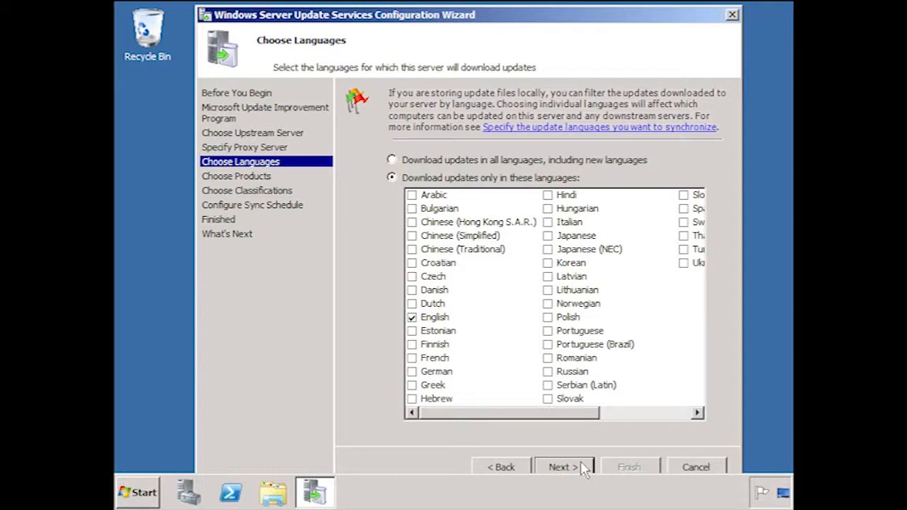
click(561, 467)
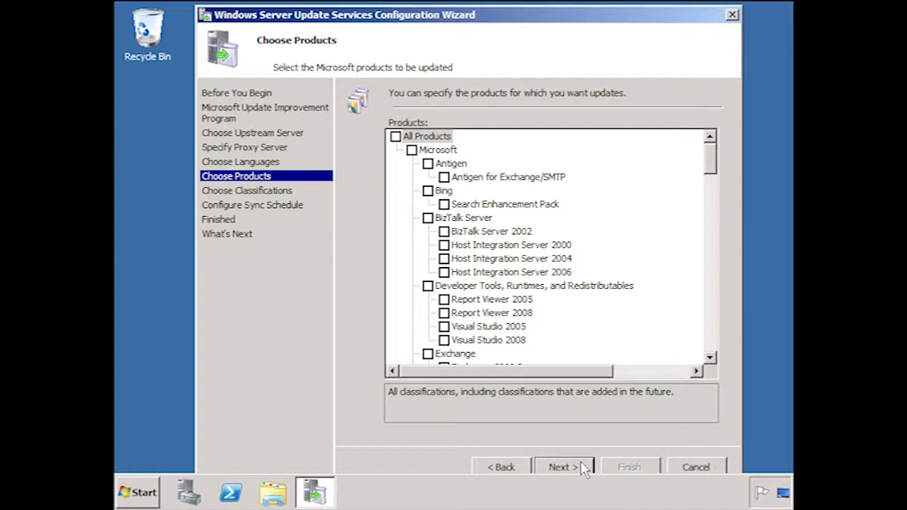
Choose the Microsoft products to update, including Office and Windows, and continue to the update classifications.
click(709, 357)
drag(711, 357, 711, 357)
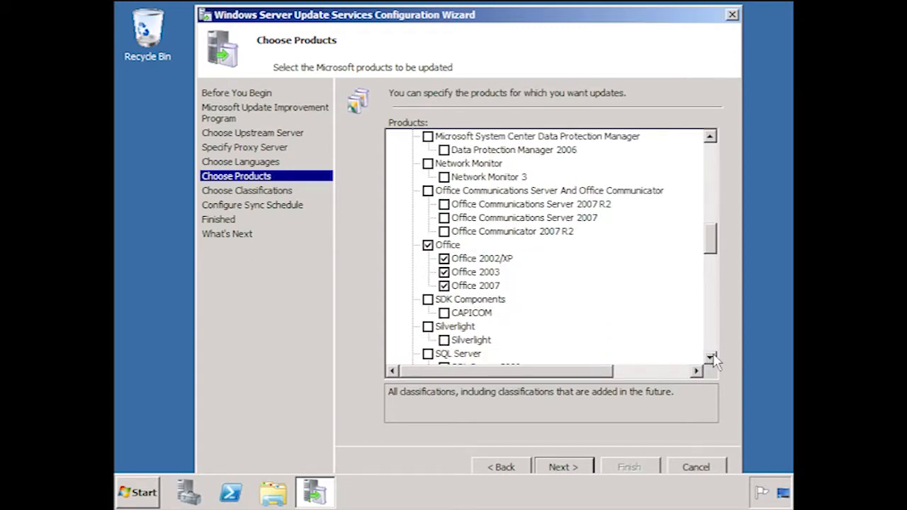
click(428, 191)
drag(712, 244, 721, 333)
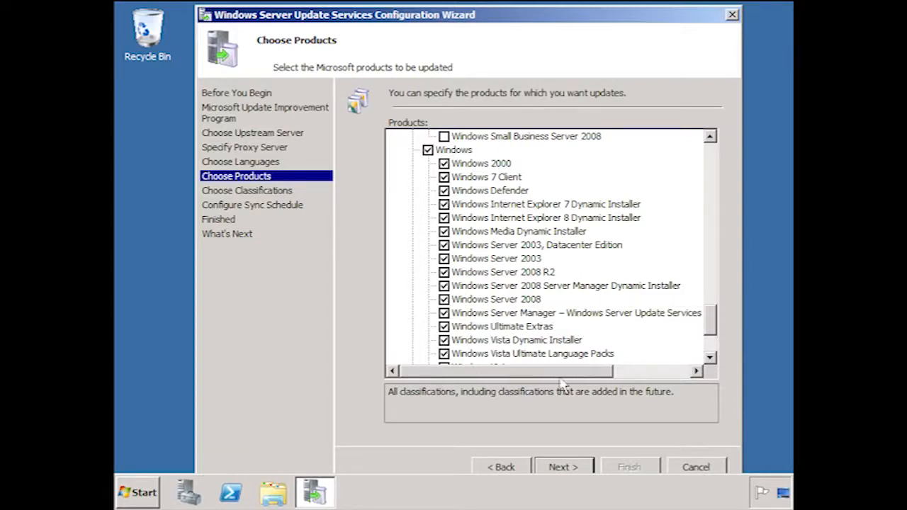
drag(712, 322, 712, 338)
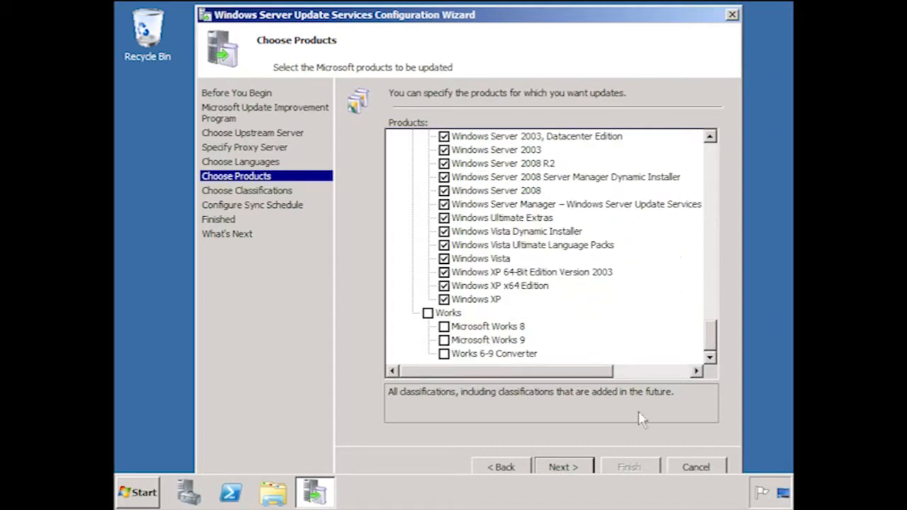
click(586, 473)
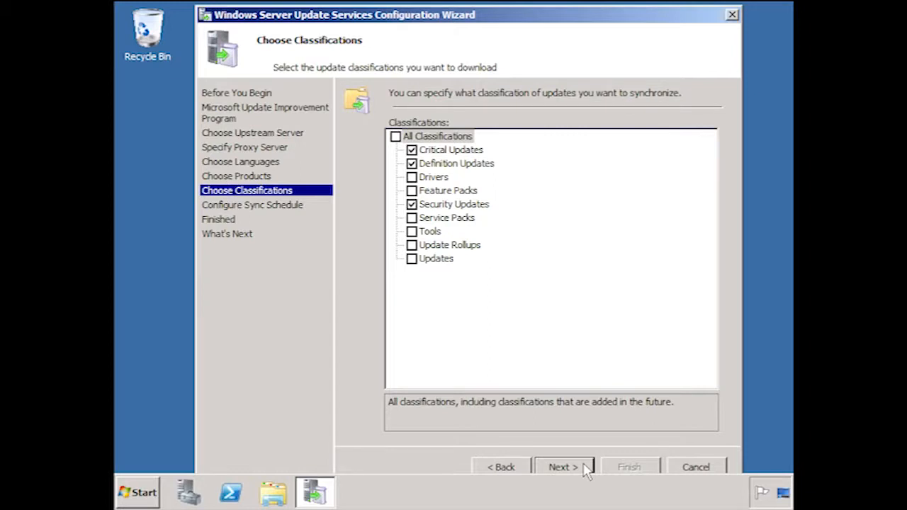
Include drivers, feature packs and all other update classifications in the synchronization, and continue to the sync schedule.
click(411, 177)
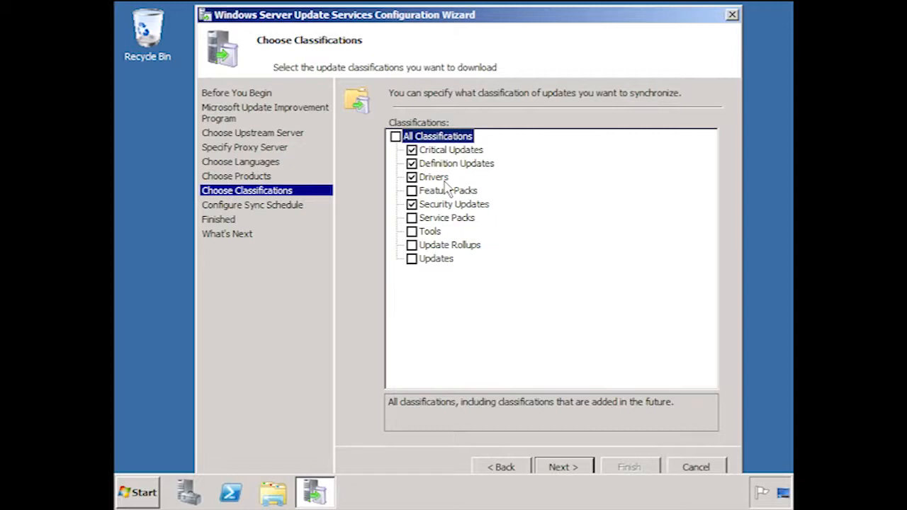
click(412, 190)
click(395, 136)
click(563, 467)
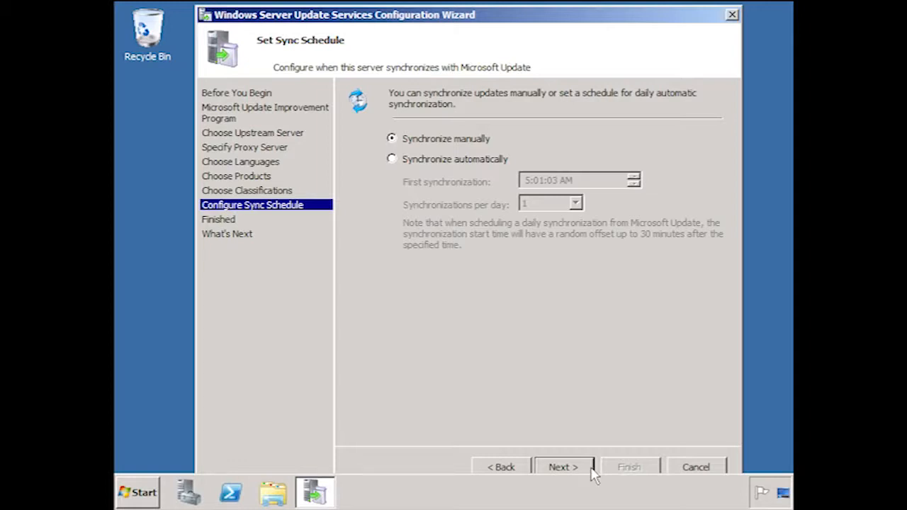
Keep manual synchronization, turn off the option to begin initial synchronization, and finish the configuration wizard.
click(590, 469)
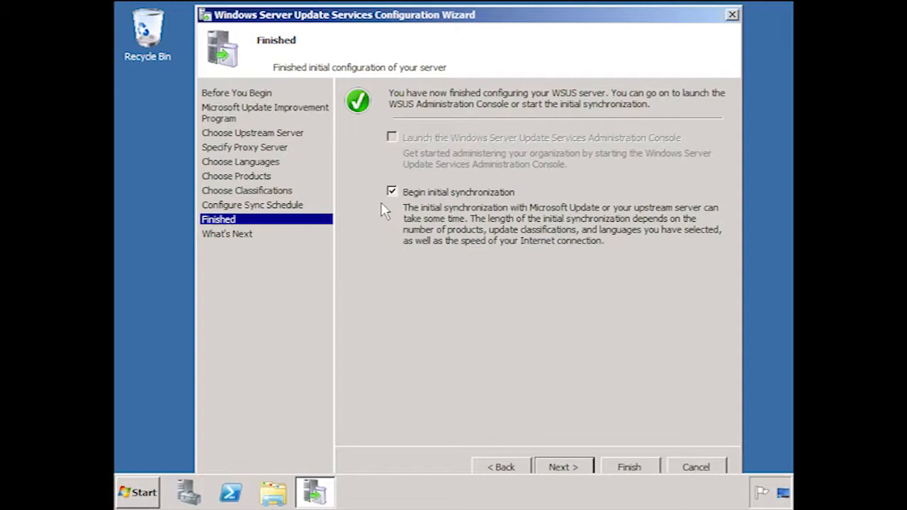
click(392, 191)
click(571, 466)
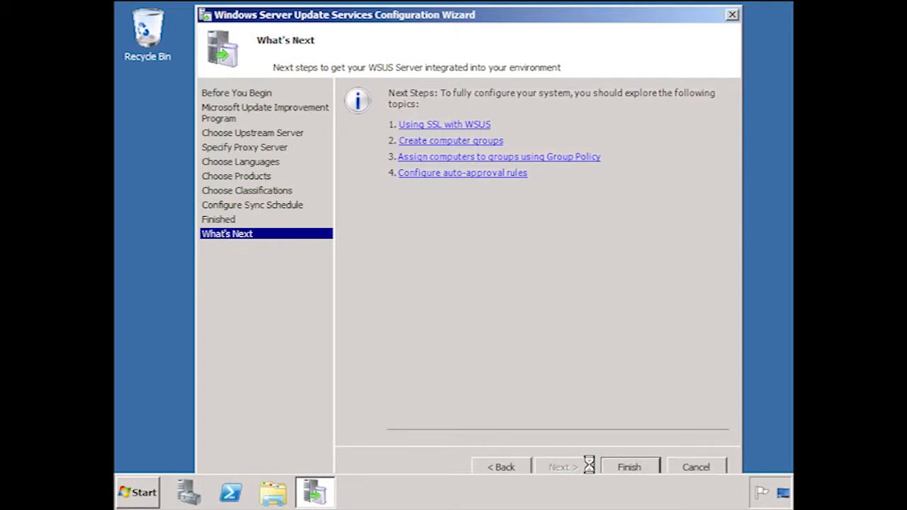
click(628, 467)
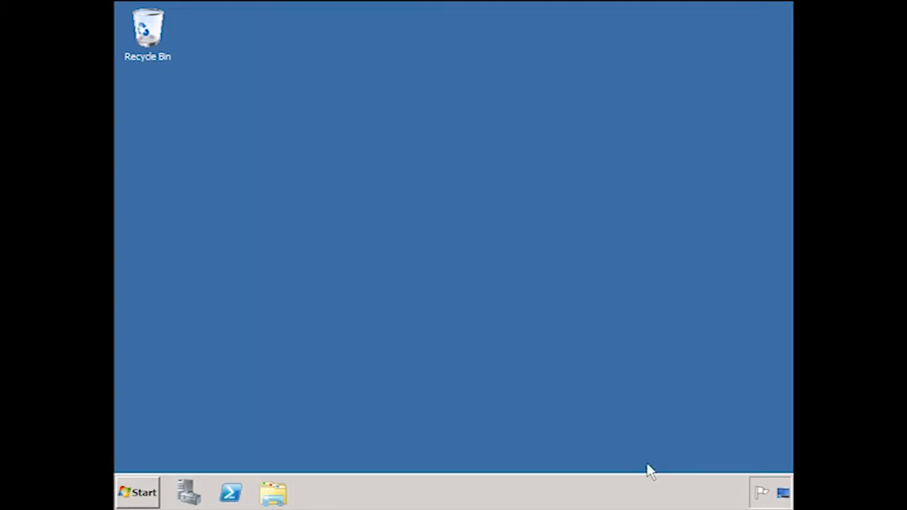
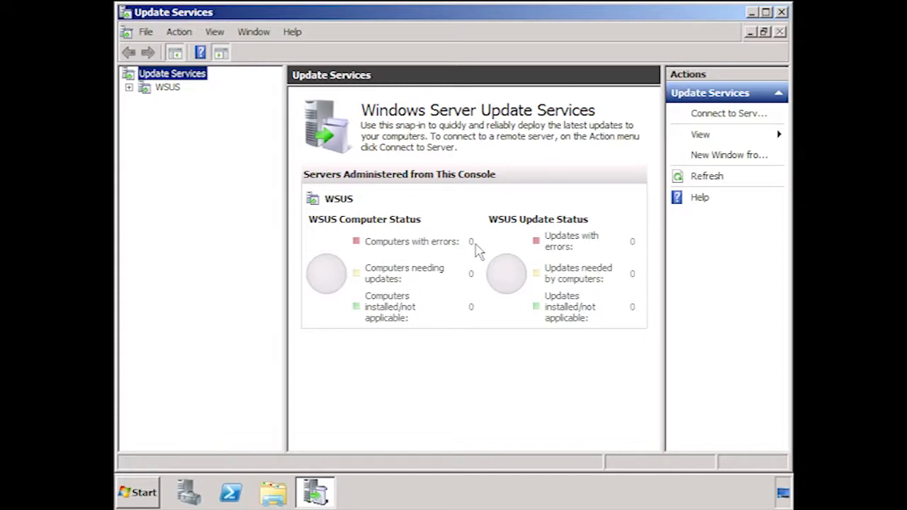
Open the WSUS server's options and examine the upstream server, replica and proxy choices for the update source, discarding any changes.
click(129, 87)
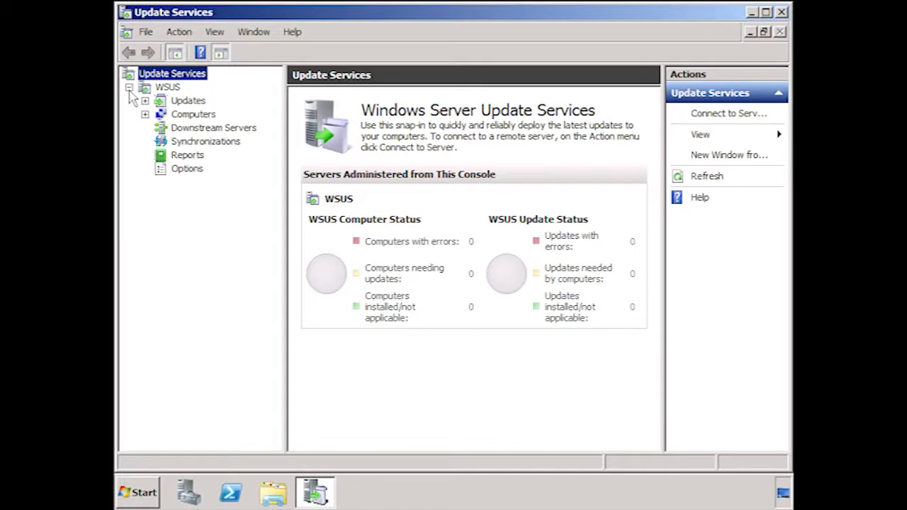
click(186, 170)
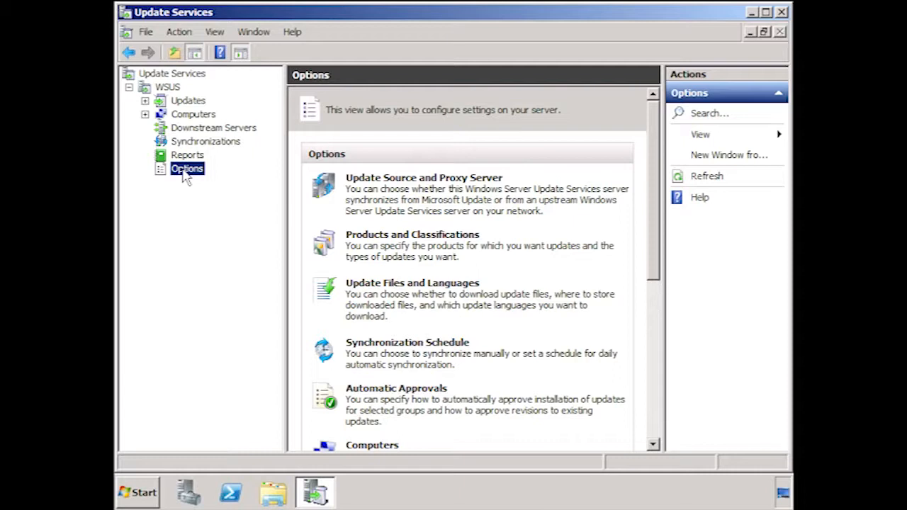
click(499, 180)
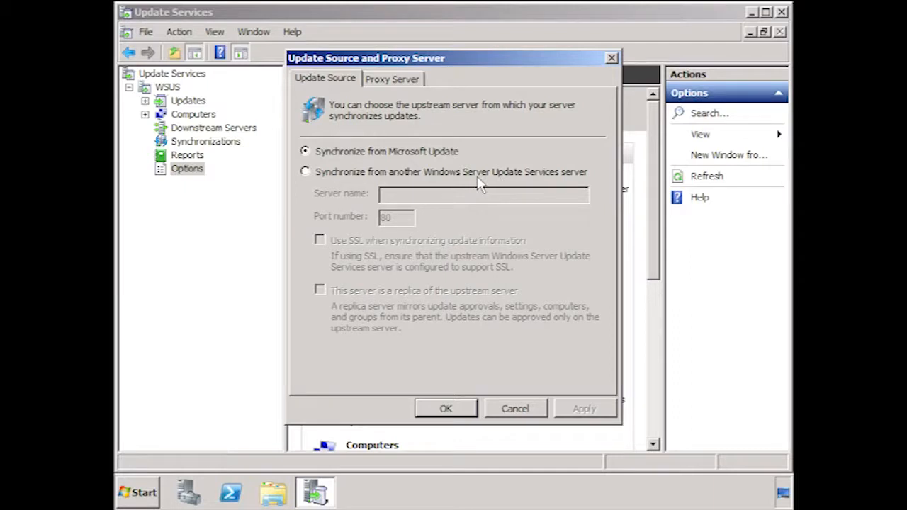
click(305, 174)
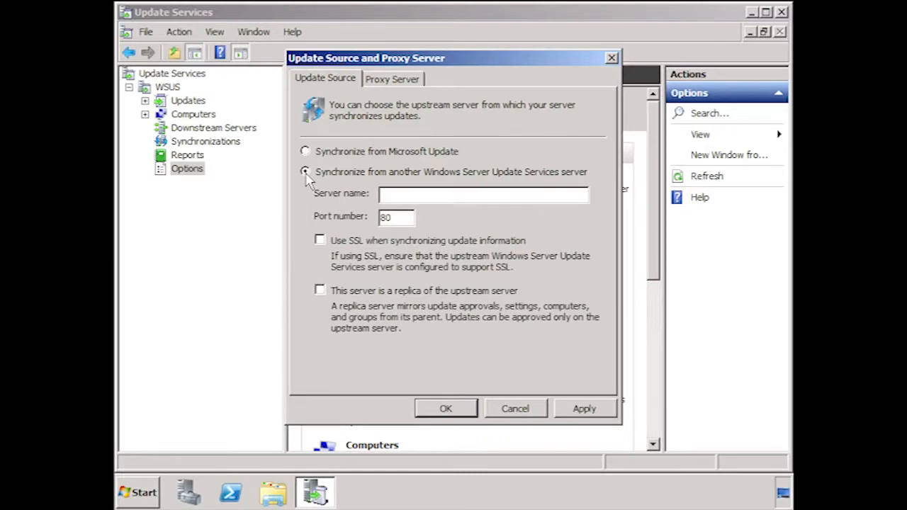
click(320, 291)
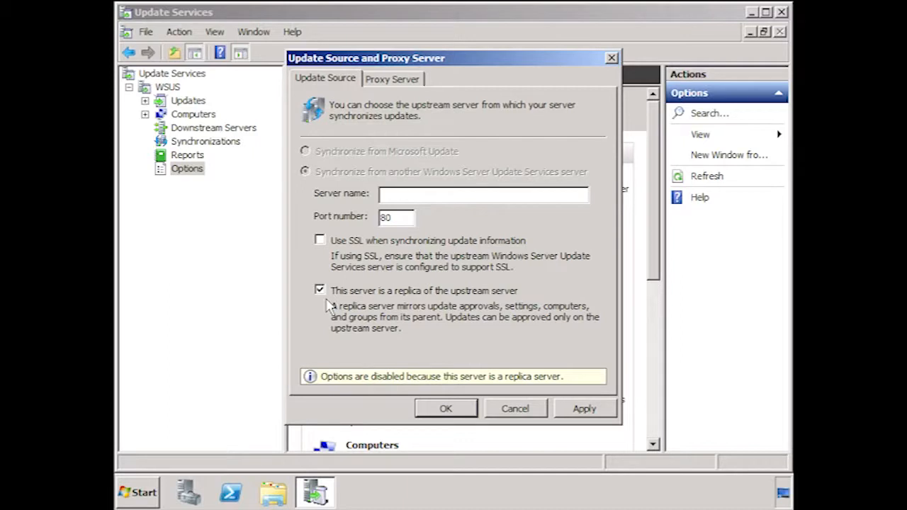
click(319, 291)
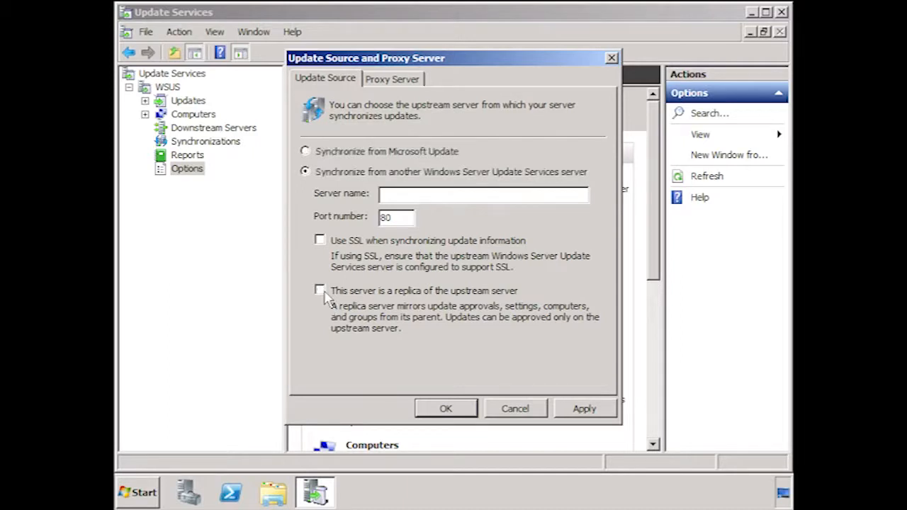
click(304, 151)
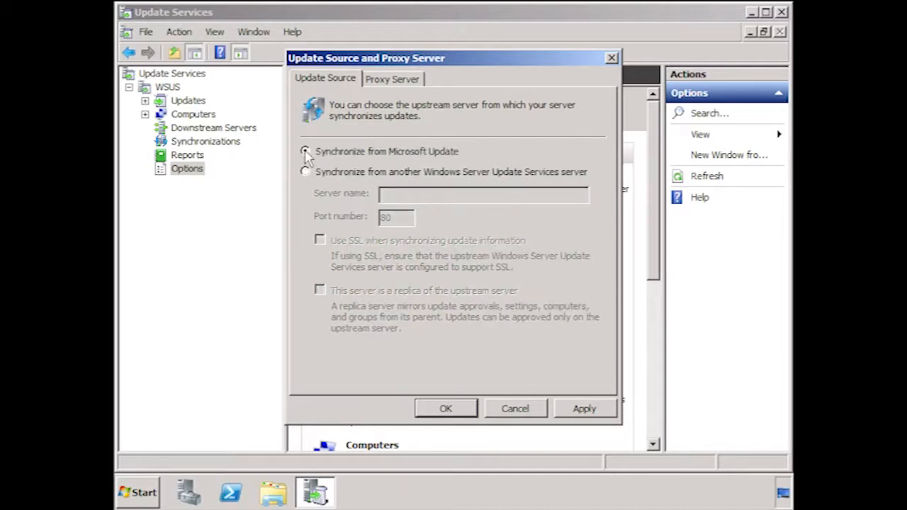
click(398, 80)
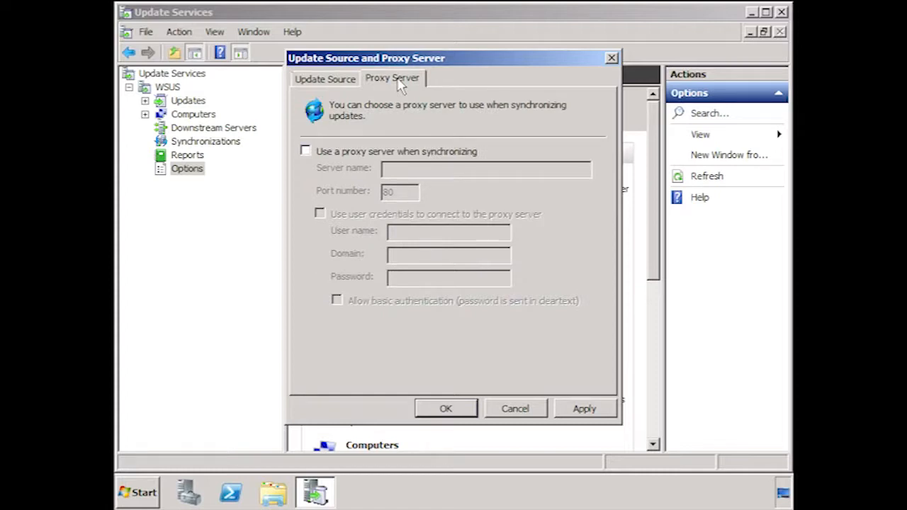
click(516, 407)
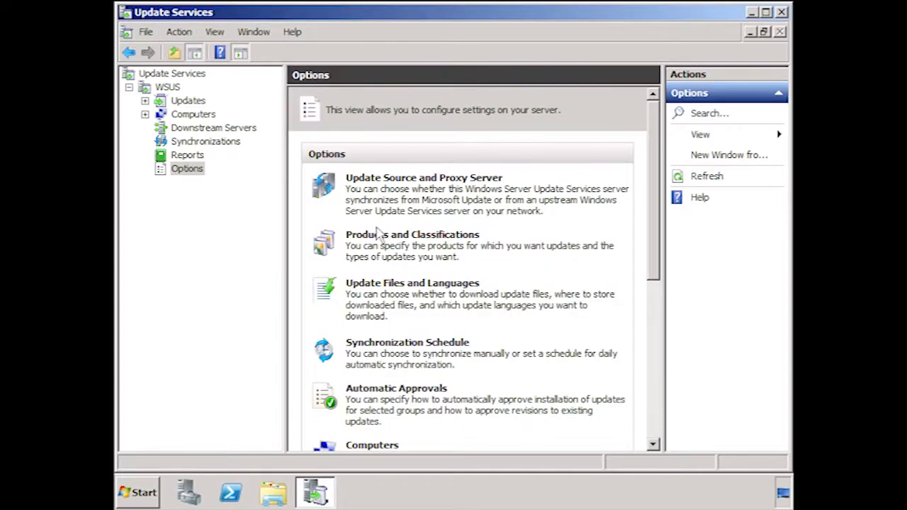
In the synchronized products, exclude Windows 2000, Windows Server 2003 Datacenter Edition and Windows Server 2003.
click(478, 239)
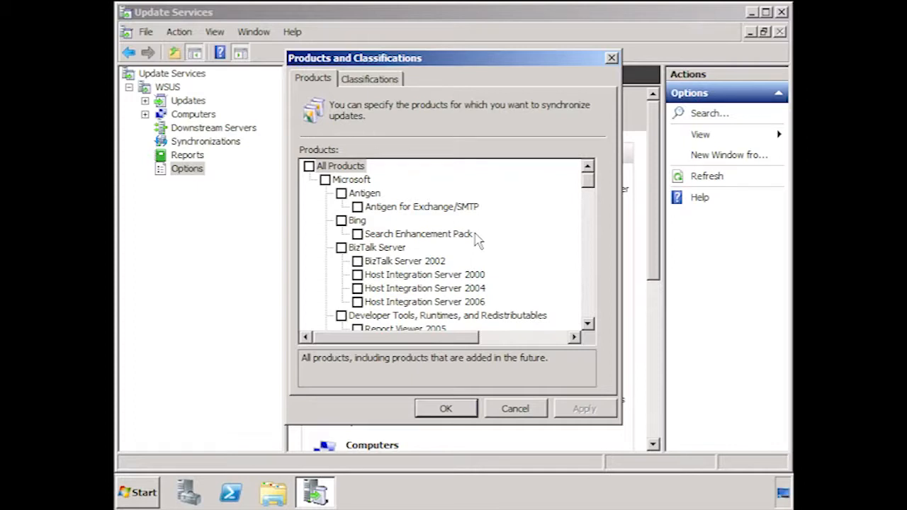
drag(588, 180, 589, 293)
click(340, 193)
click(341, 247)
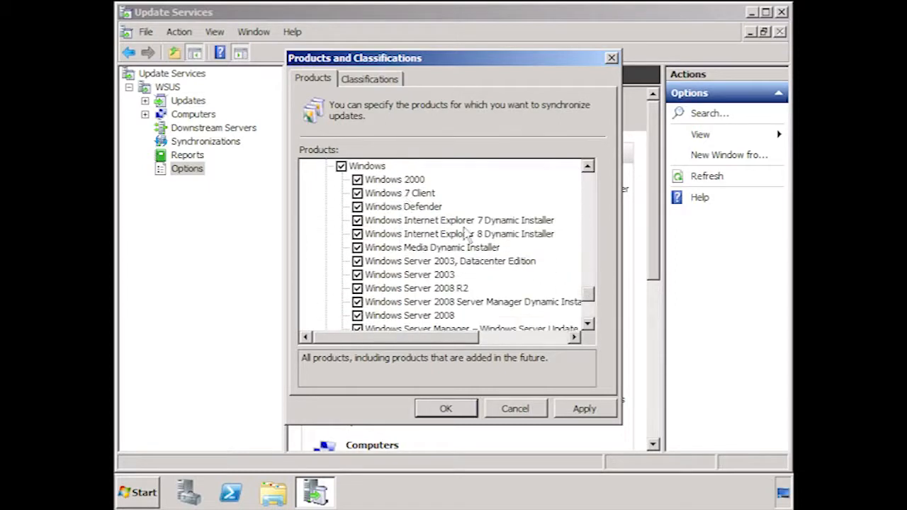
click(357, 179)
click(357, 261)
click(357, 274)
Exclude the Windows Vista and Windows XP entries, including language packs and 64-bit editions, from the synchronized products.
drag(591, 294, 595, 314)
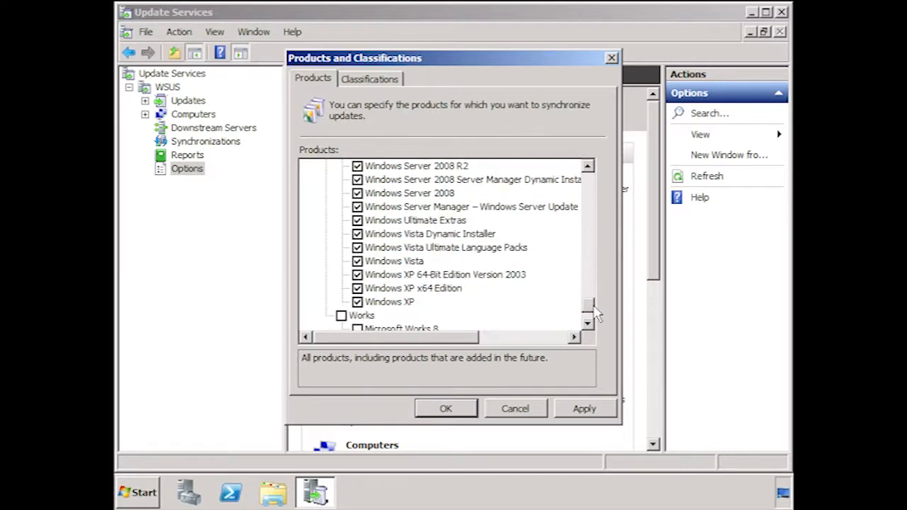
click(357, 234)
click(357, 248)
click(357, 261)
click(357, 274)
click(357, 287)
click(357, 301)
mouse_move(588, 306)
mouse_down()
mouse_move(588, 319)
mouse_move(590, 299)
mouse_up()
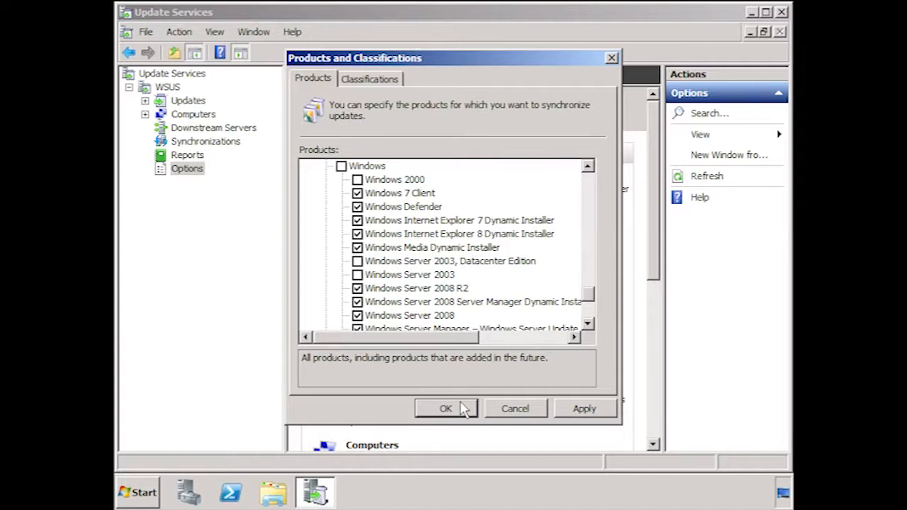
Limit the update classifications to Critical Updates and Security Updates only, and save the products and classifications settings.
click(361, 81)
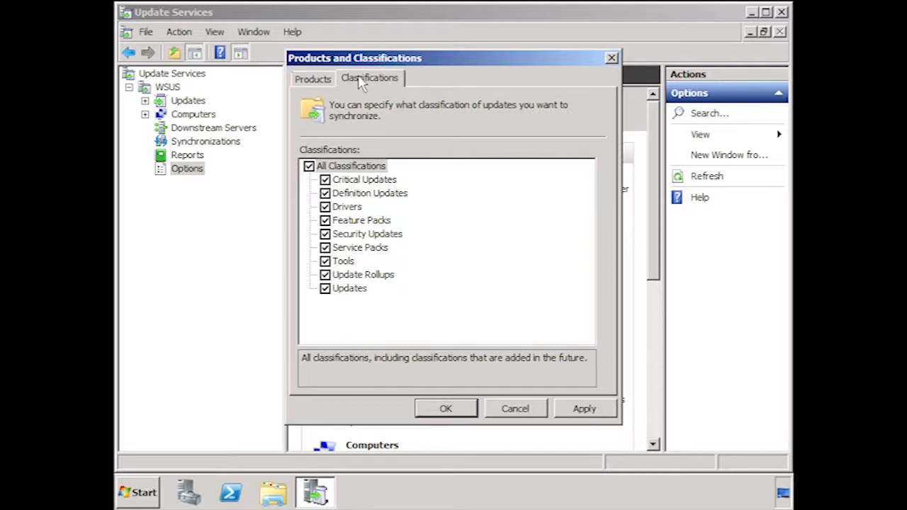
click(325, 193)
click(325, 207)
click(325, 221)
click(324, 247)
click(325, 260)
click(325, 275)
click(325, 288)
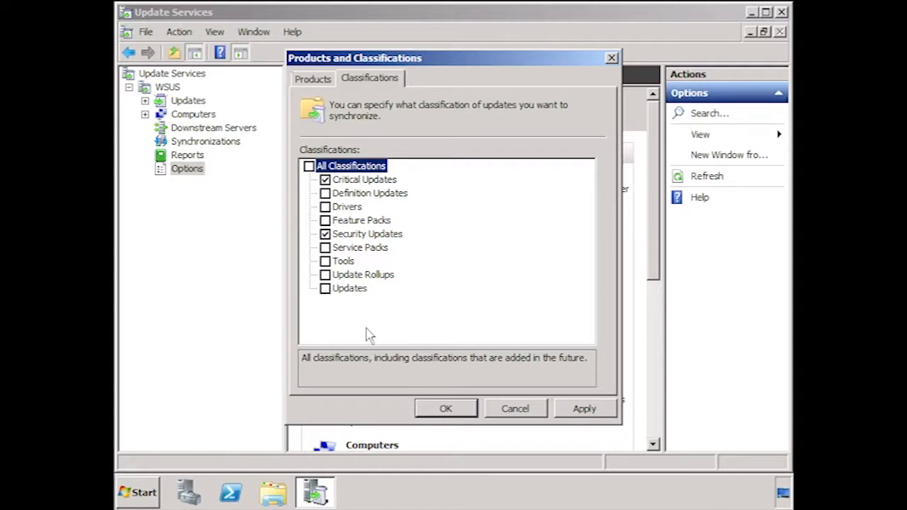
click(457, 417)
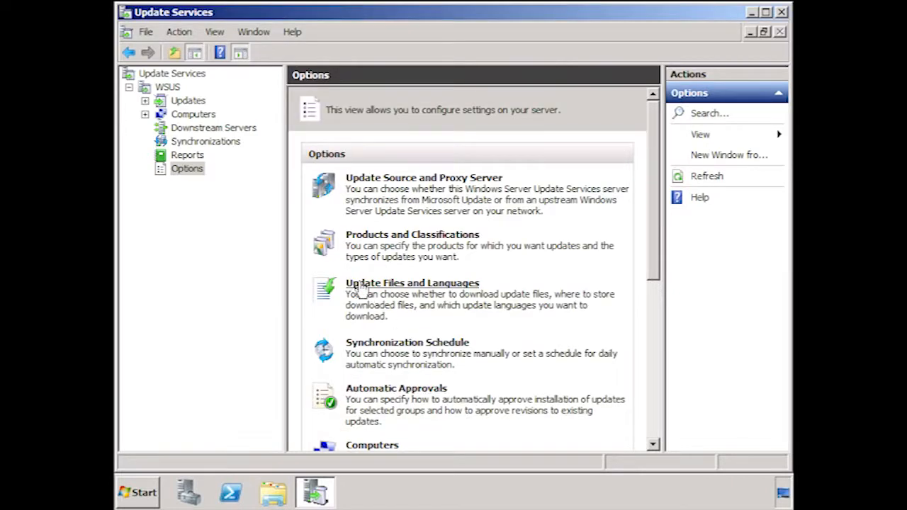
Check the local storage options for update files, keep downloads limited to English, and save the settings.
click(477, 285)
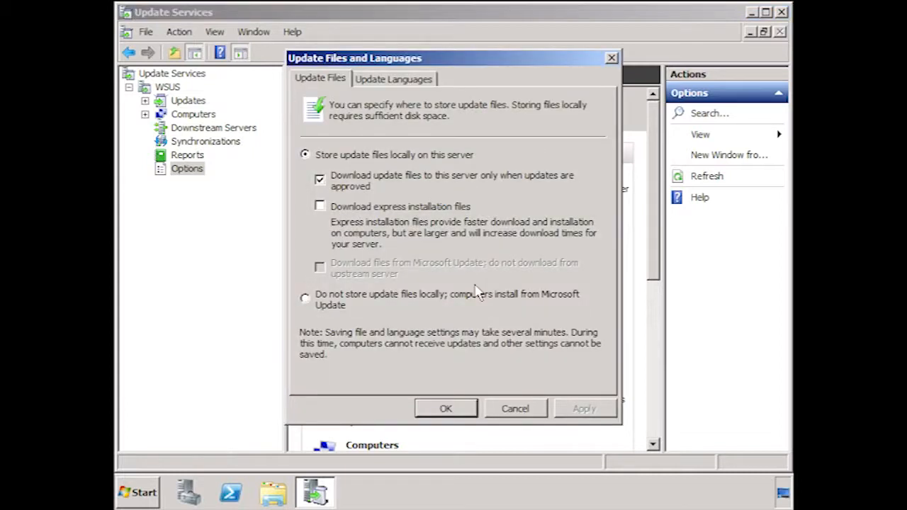
click(320, 180)
click(356, 189)
click(383, 82)
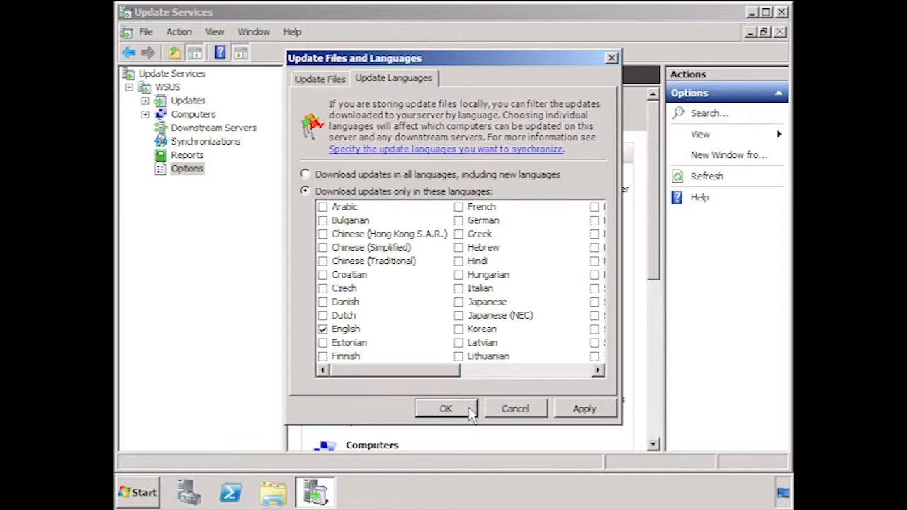
click(446, 409)
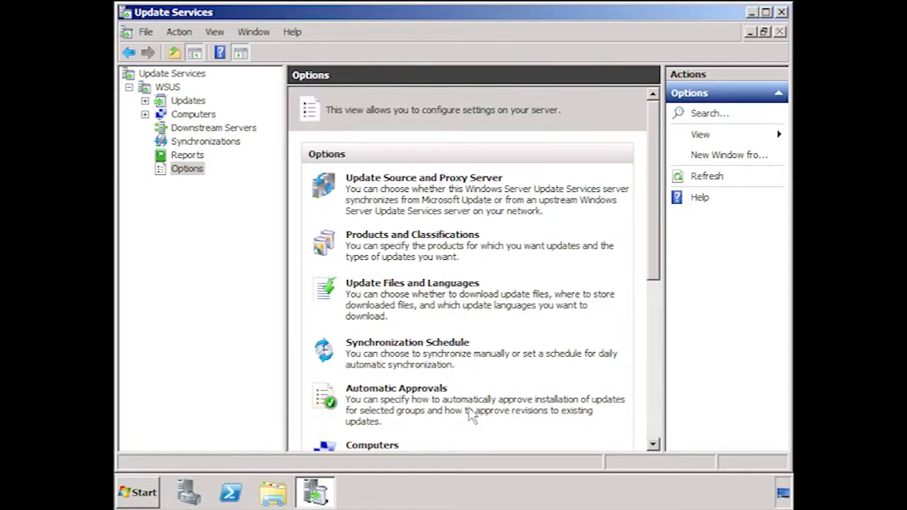
Switch the synchronization schedule to automatic with 1 synchronization per day, and save it.
click(467, 356)
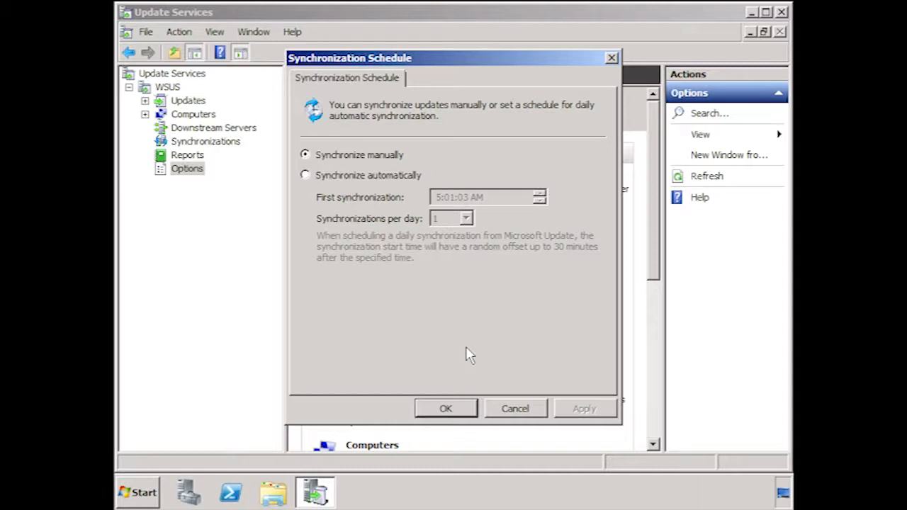
click(305, 175)
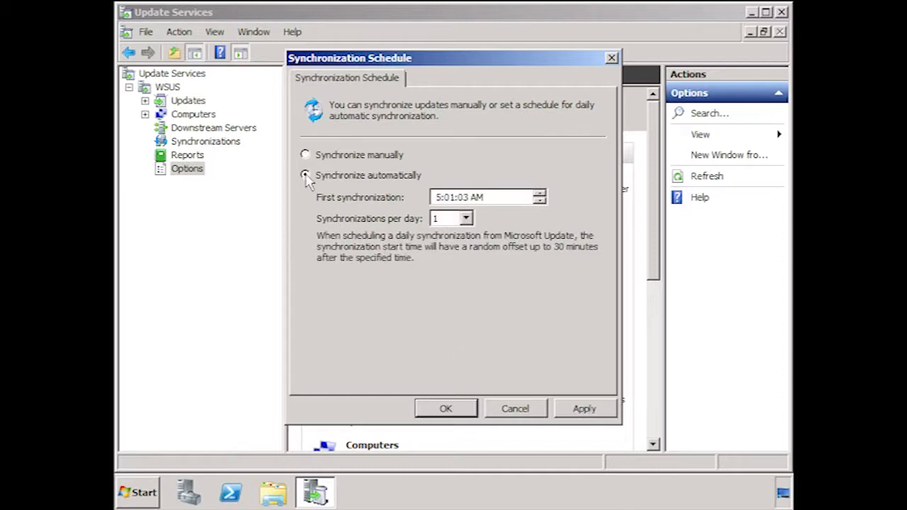
click(466, 220)
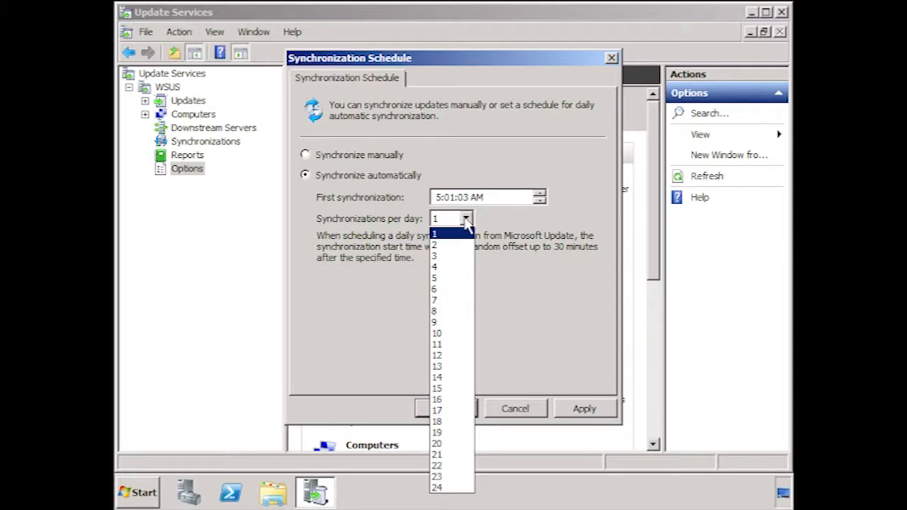
click(466, 221)
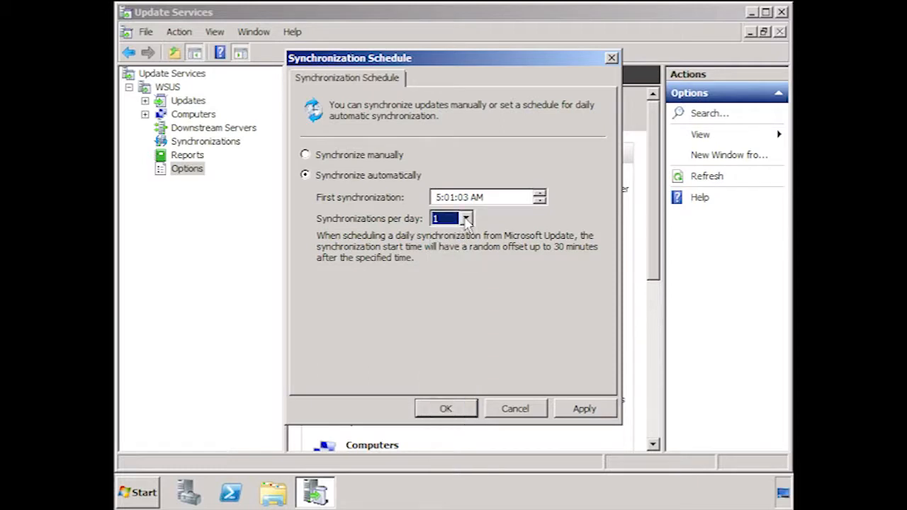
click(445, 409)
Enable the Default Automatic Approval Rule, check the advanced approval options, and save the automatic approval settings.
drag(656, 200, 653, 315)
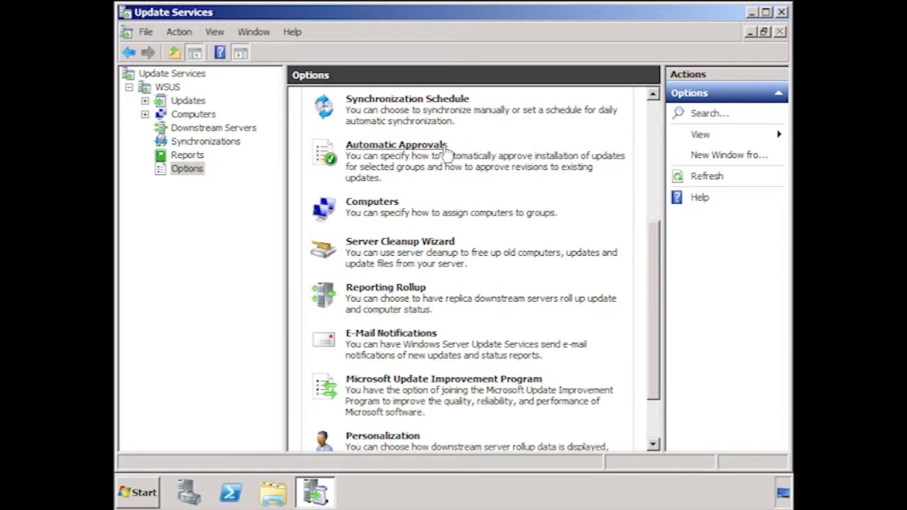
click(447, 150)
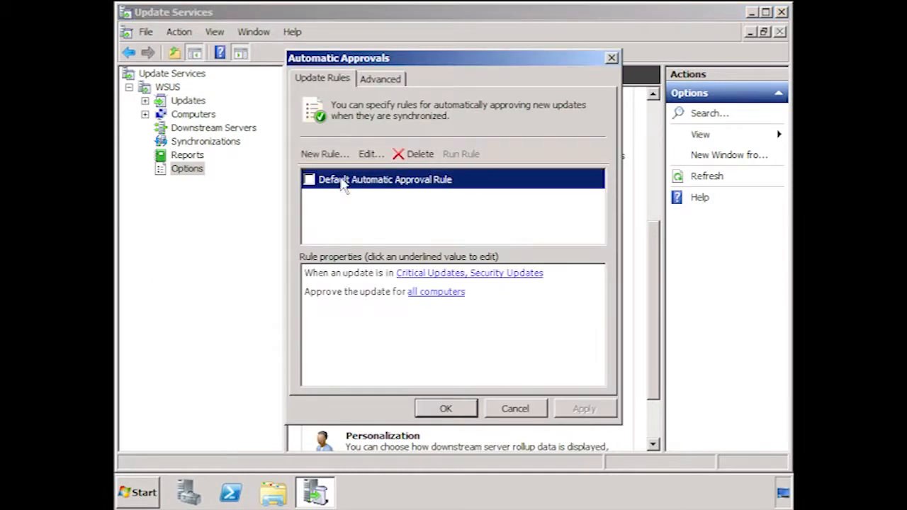
click(309, 179)
click(375, 79)
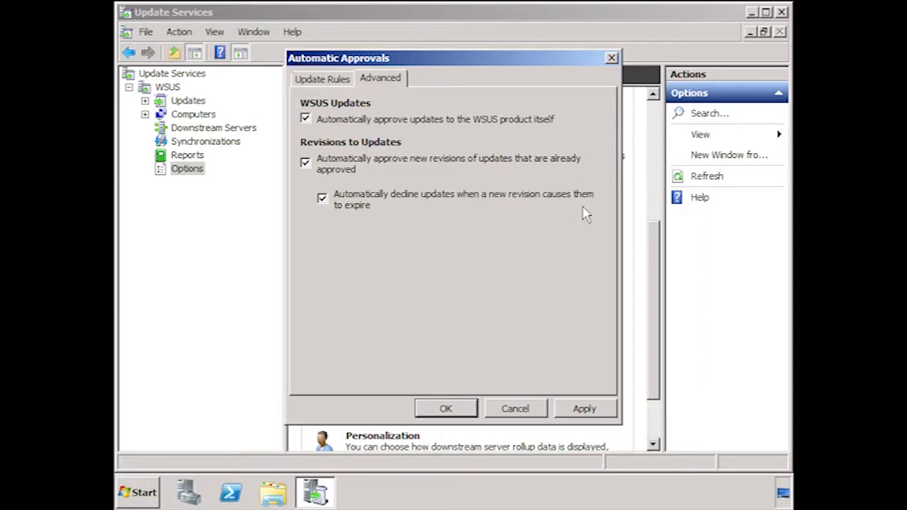
click(460, 409)
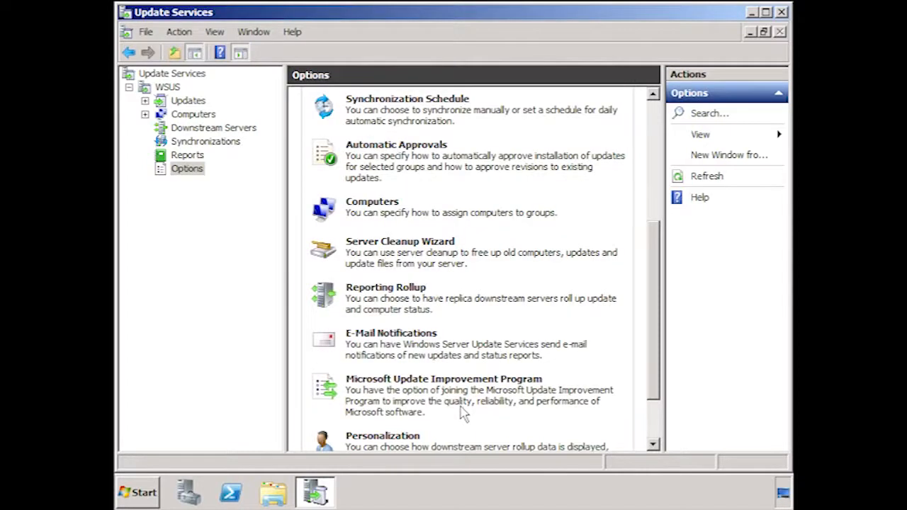
Have computers assigned to groups through Group Policy or registry settings, and save the choice.
click(390, 202)
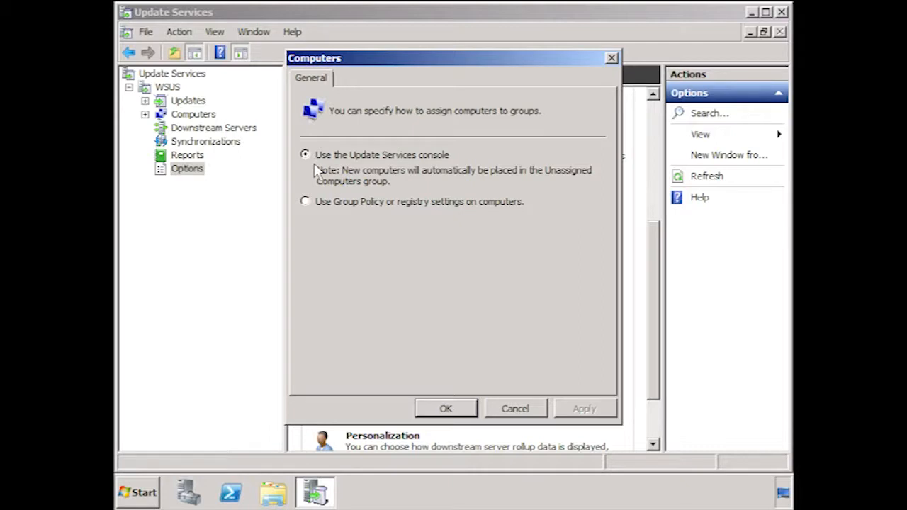
click(305, 202)
click(469, 408)
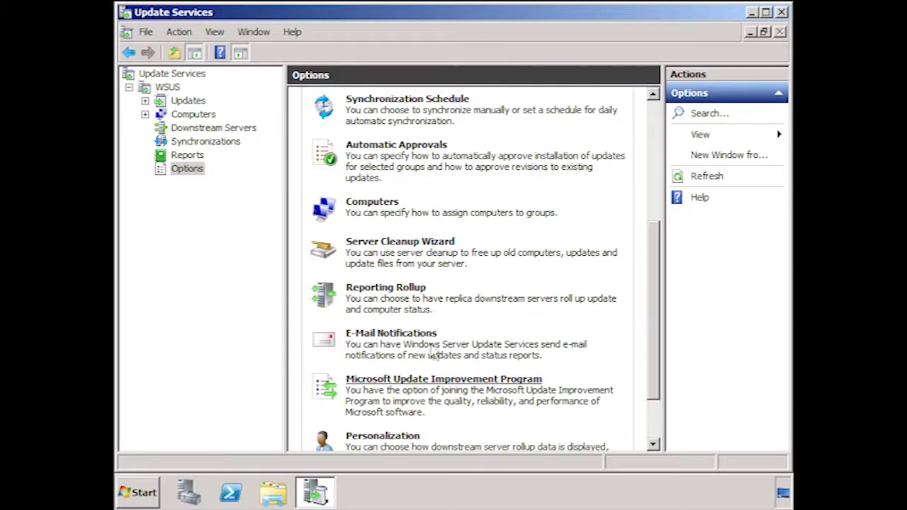
Run the Server Cleanup Wizard with all cleanup categories selected, and close it when it completes.
click(454, 247)
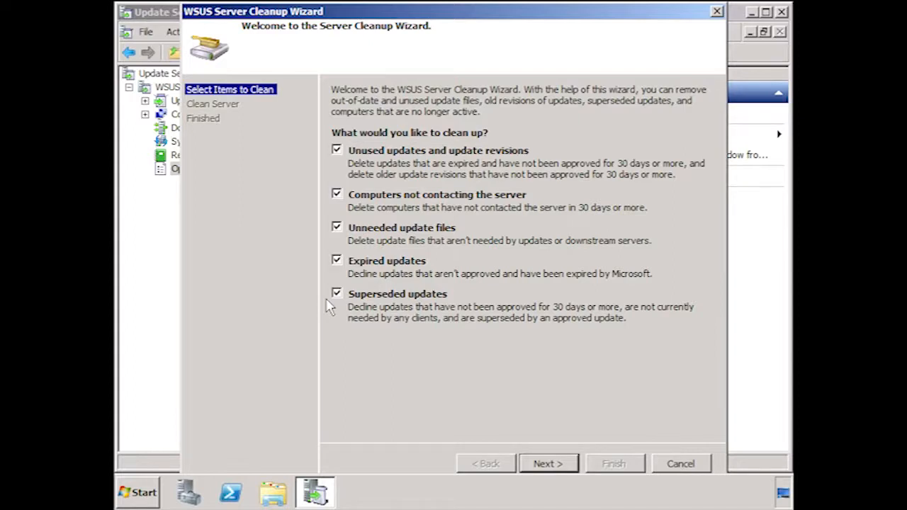
click(567, 464)
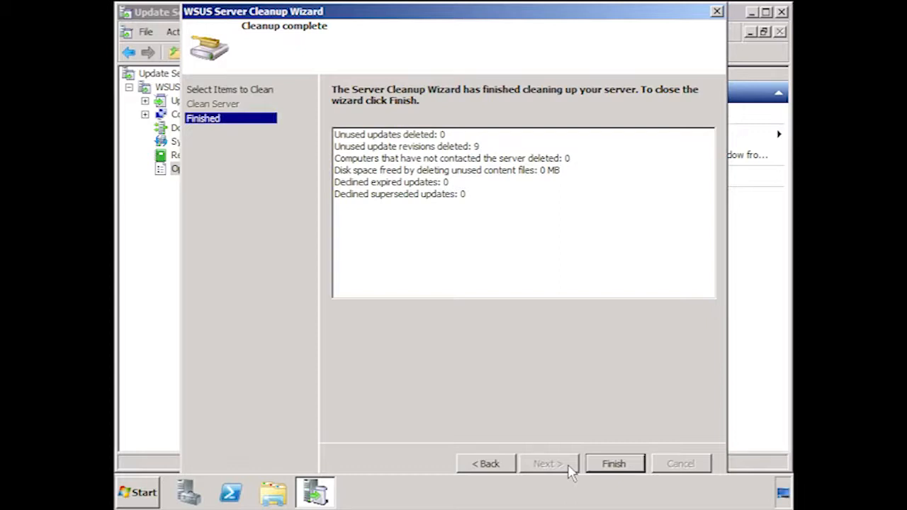
click(613, 462)
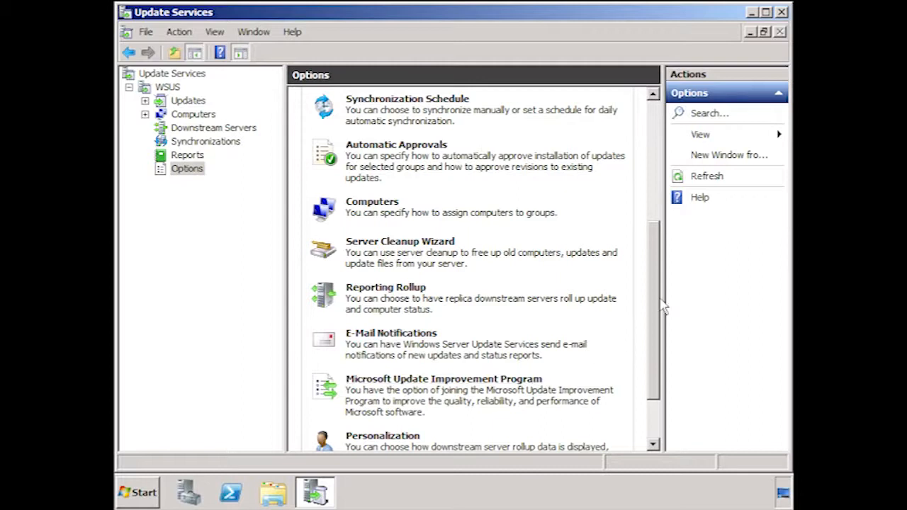
Start a manual synchronization of the WSUS server and display the progress of the running synchronization.
drag(653, 333, 651, 395)
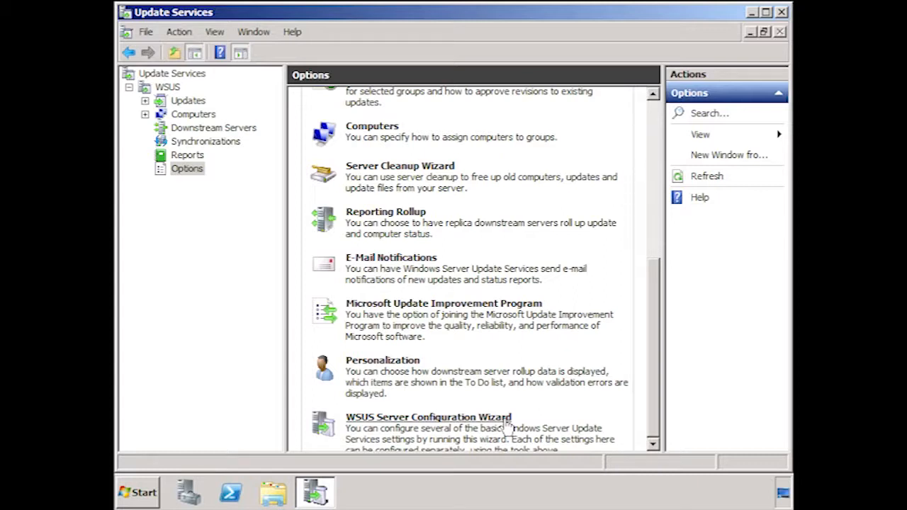
click(207, 142)
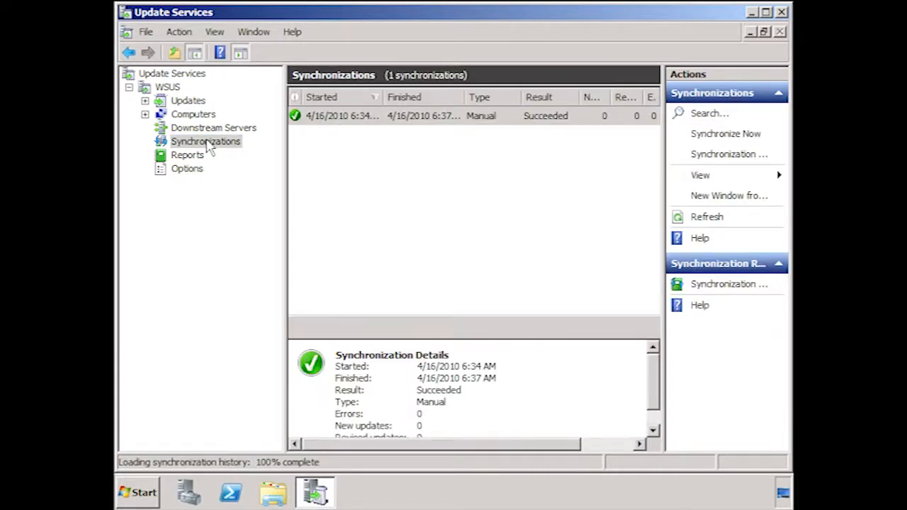
click(753, 142)
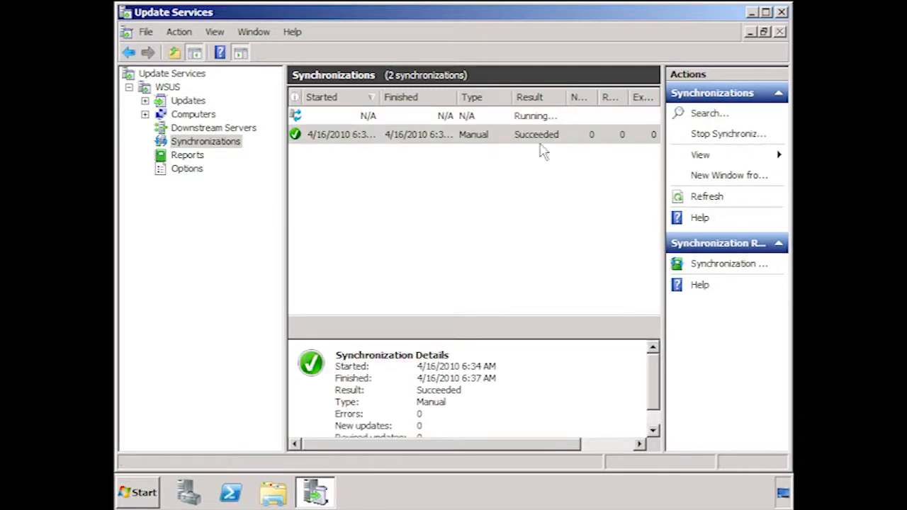
click(475, 122)
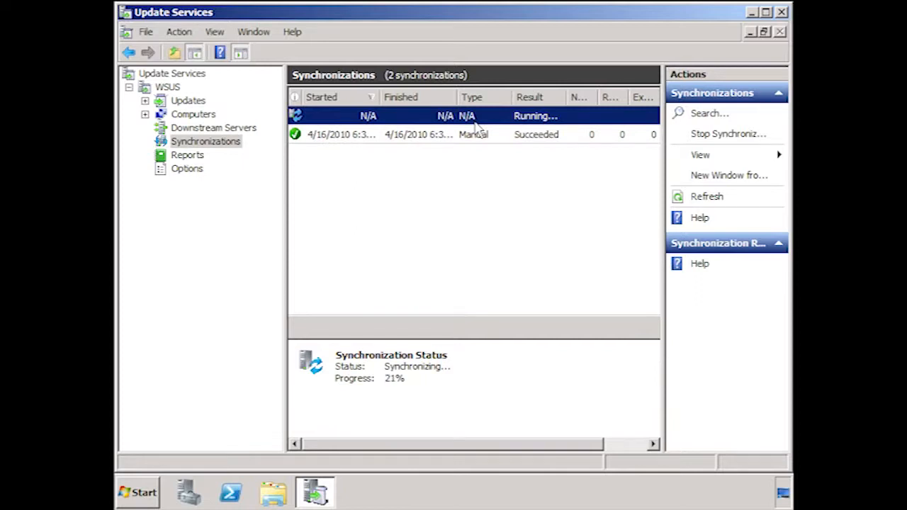
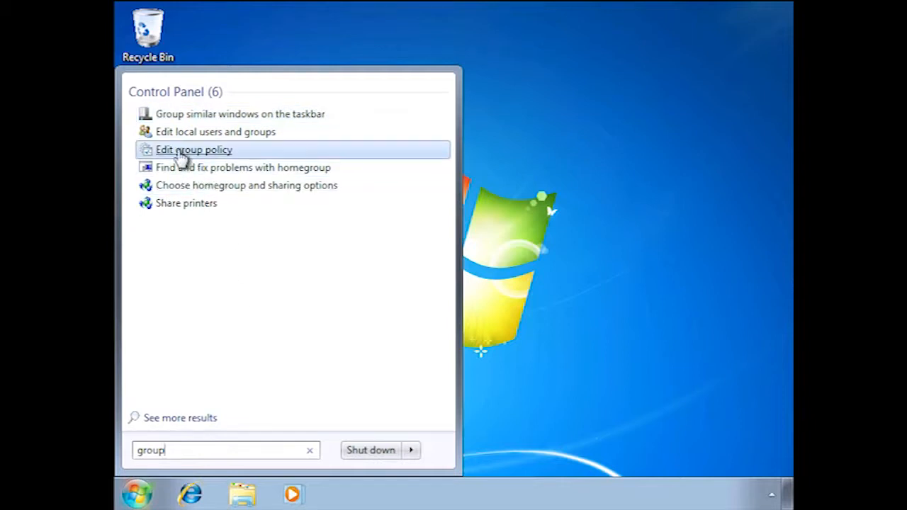
Open the Local Group Policy Editor and display the Windows Update policies under Computer Configuration, Administrative Templates, Windows Components.
click(228, 153)
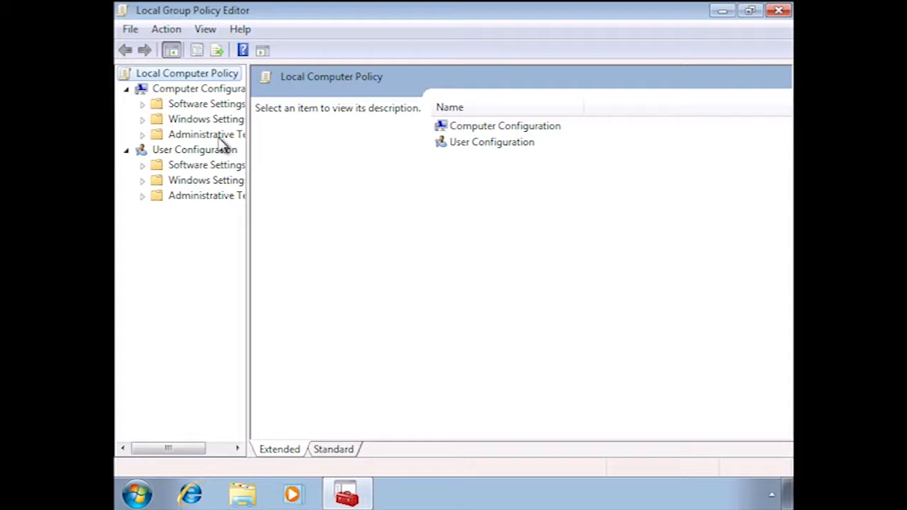
click(143, 135)
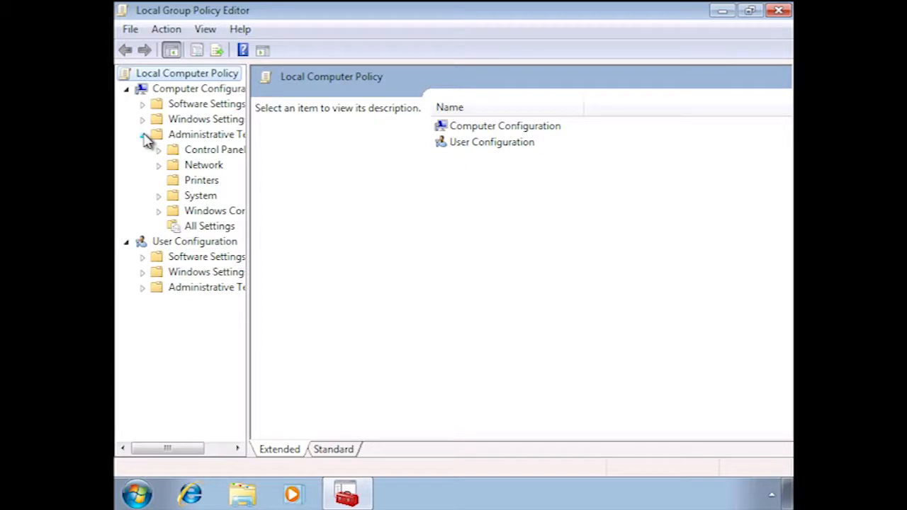
click(159, 211)
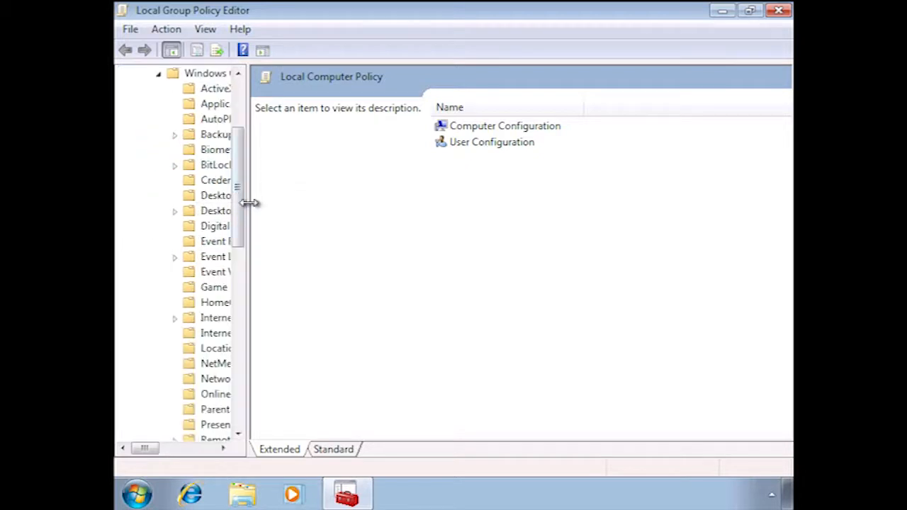
drag(251, 202, 257, 390)
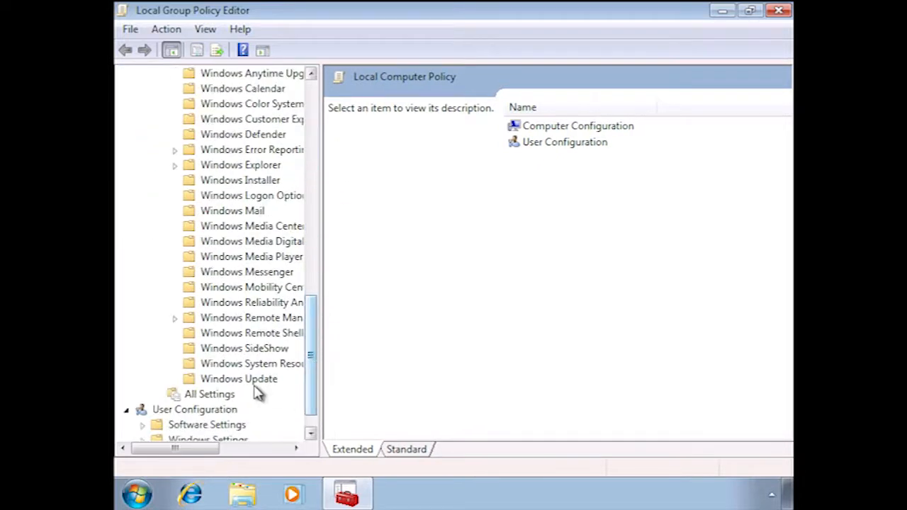
click(253, 384)
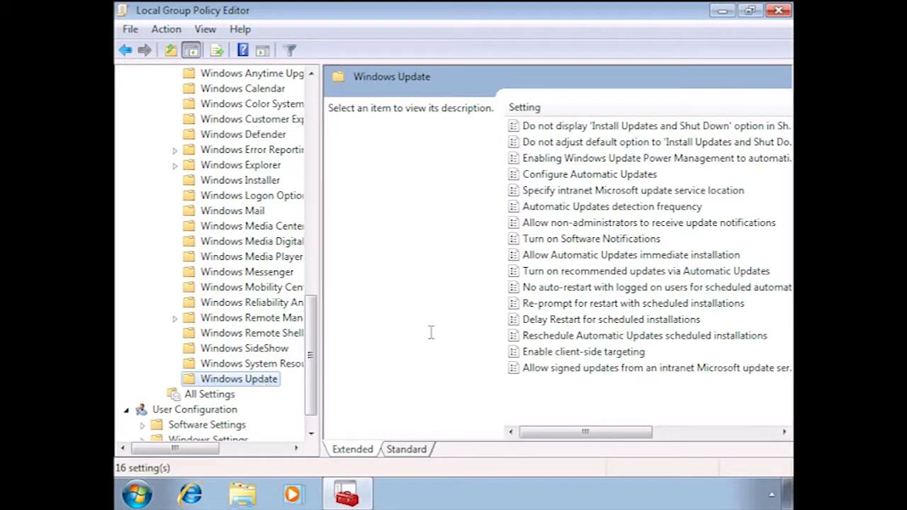
click(544, 194)
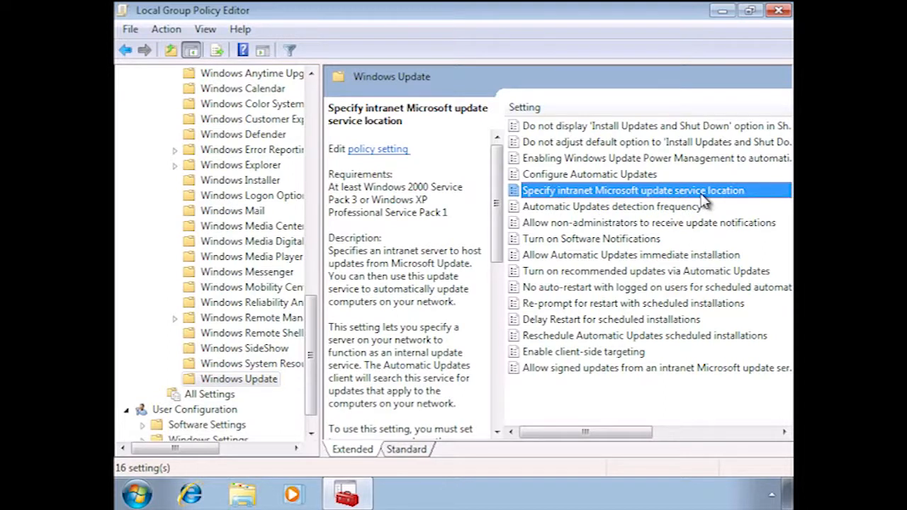
double_click(703, 195)
click(160, 111)
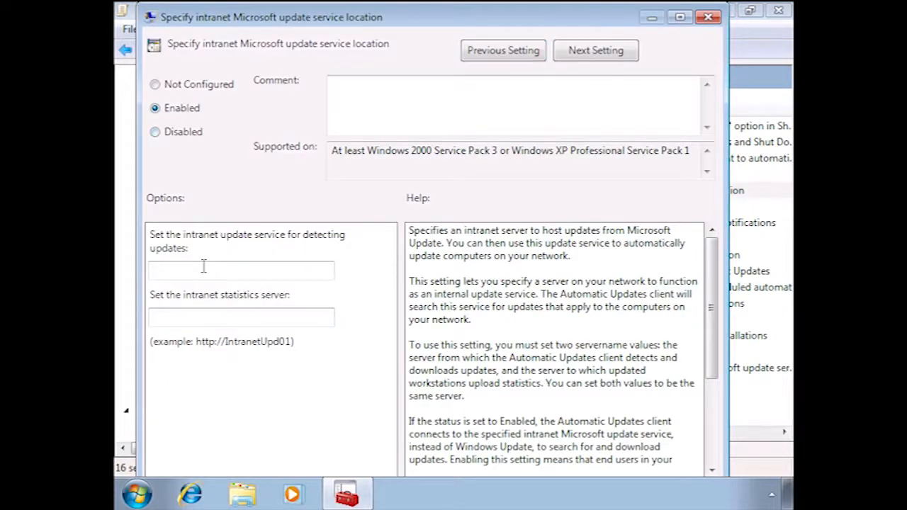
click(220, 273)
text(http://)
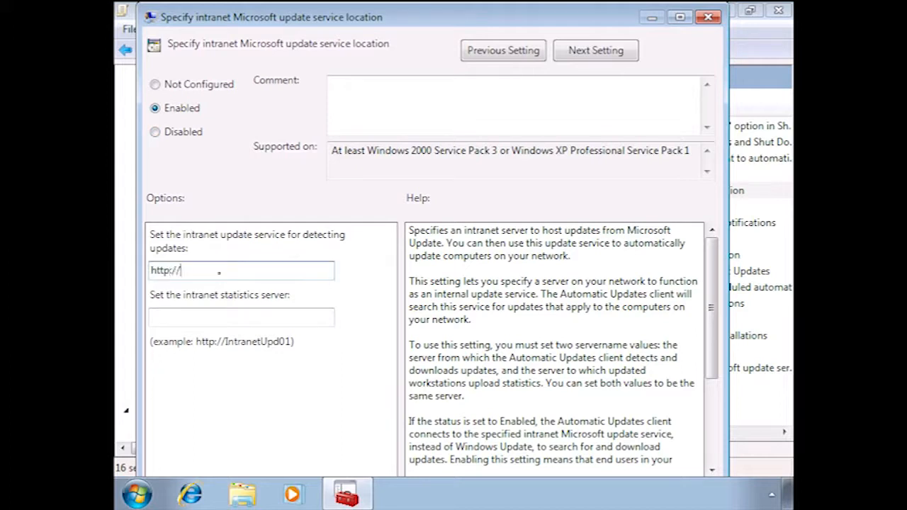
text(wsus1)
key(ctrl+a)
key(Tab)
text(http://wsus1)
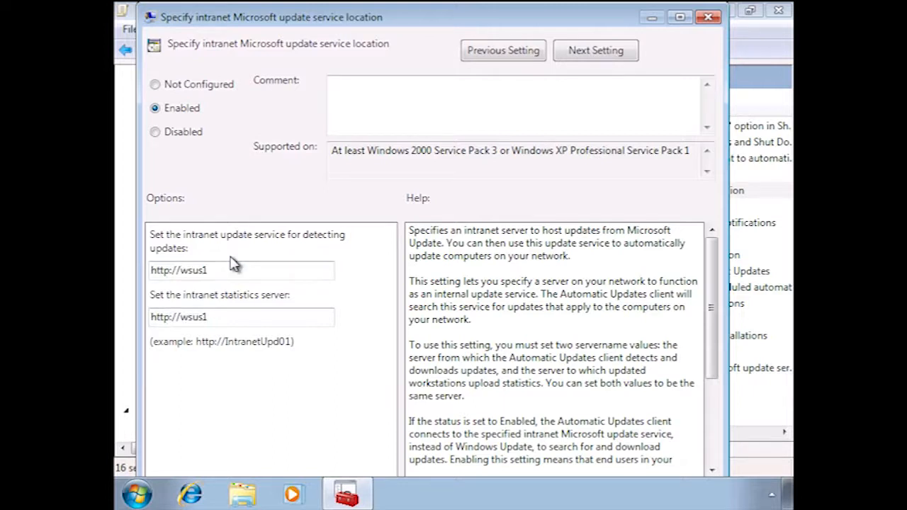
key(Return)
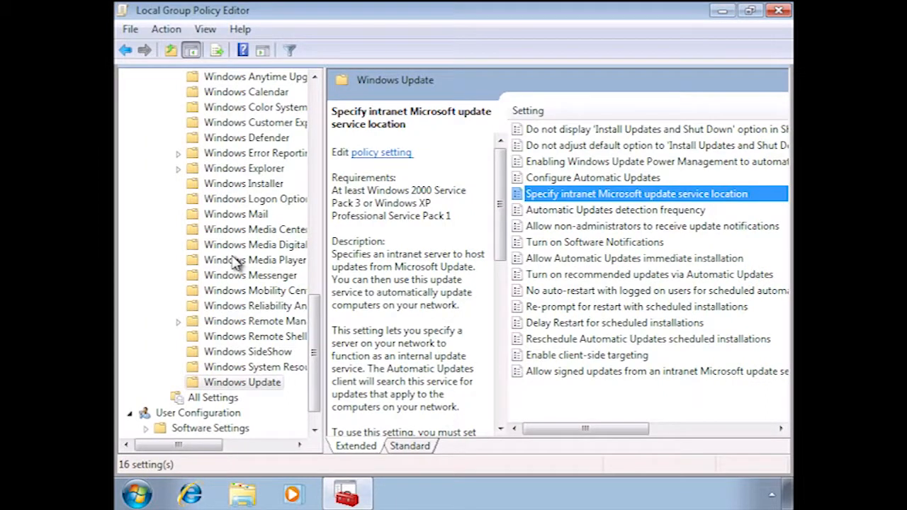
Close the Local Group Policy Editor and run gpupdate to refresh the client's policies.
click(779, 12)
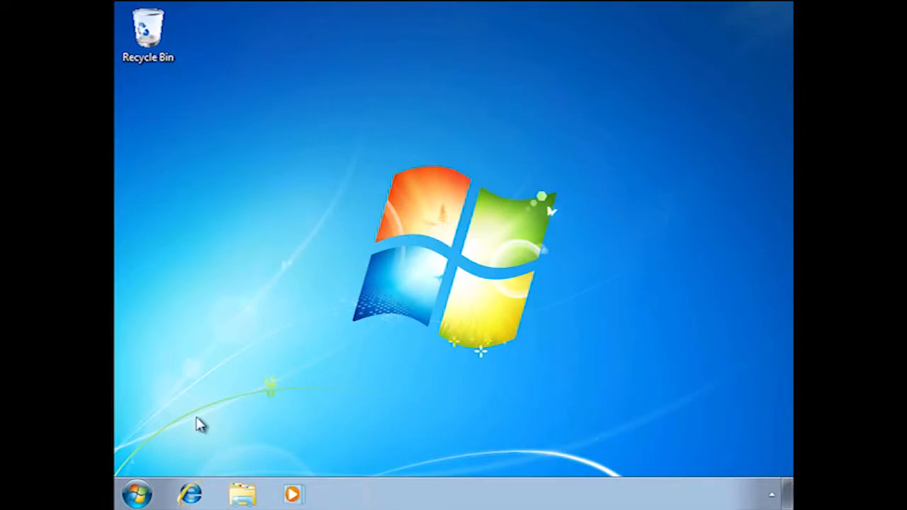
click(139, 493)
text(gpudate)
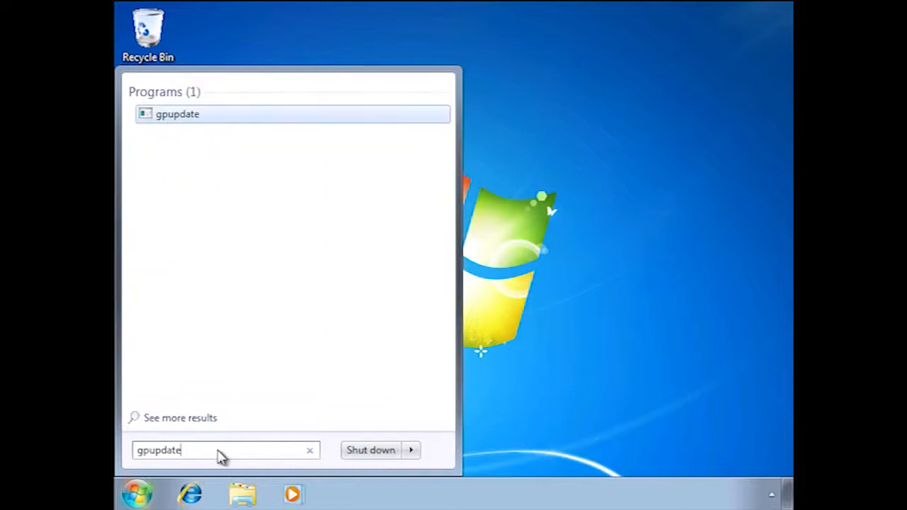
key(Return)
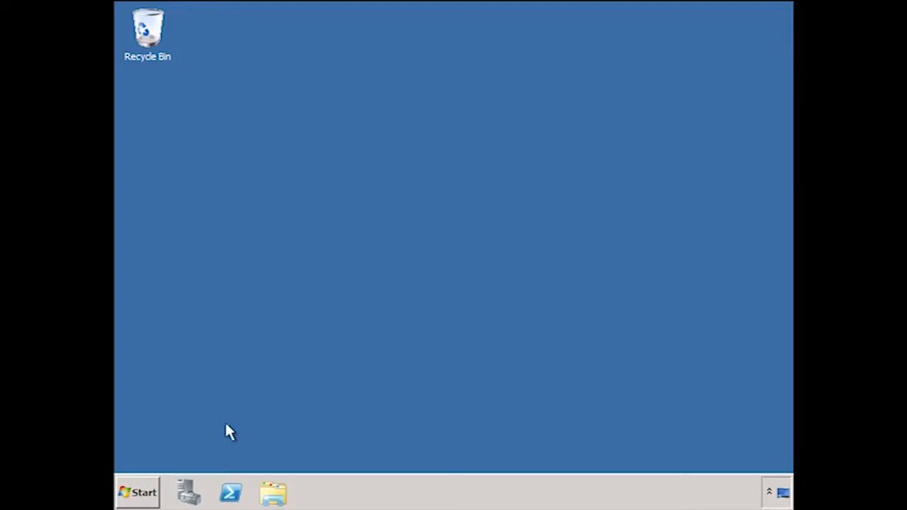
Open the Update Services console on the WSUS server and display the Unassigned Computers group under All Computers.
key(super)
click(295, 210)
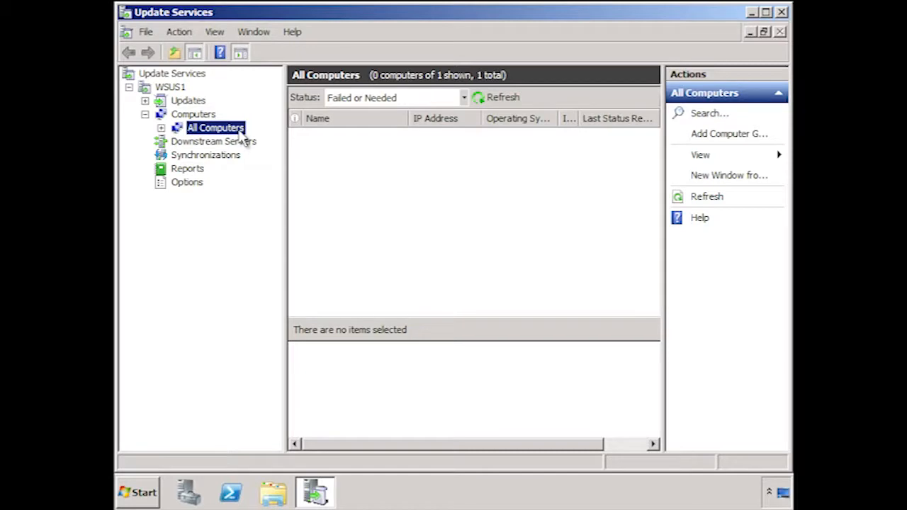
click(161, 128)
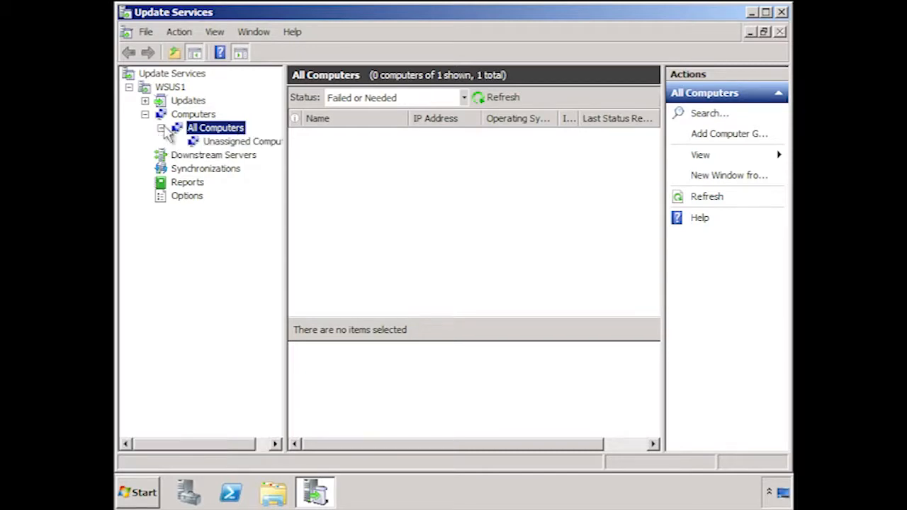
click(213, 145)
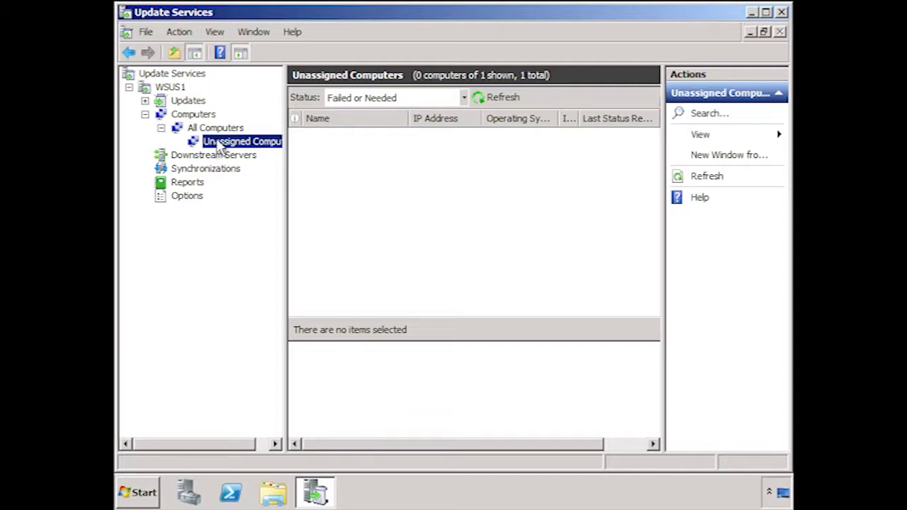
Add a computer group named "trial group" under All Computers.
right_click(236, 130)
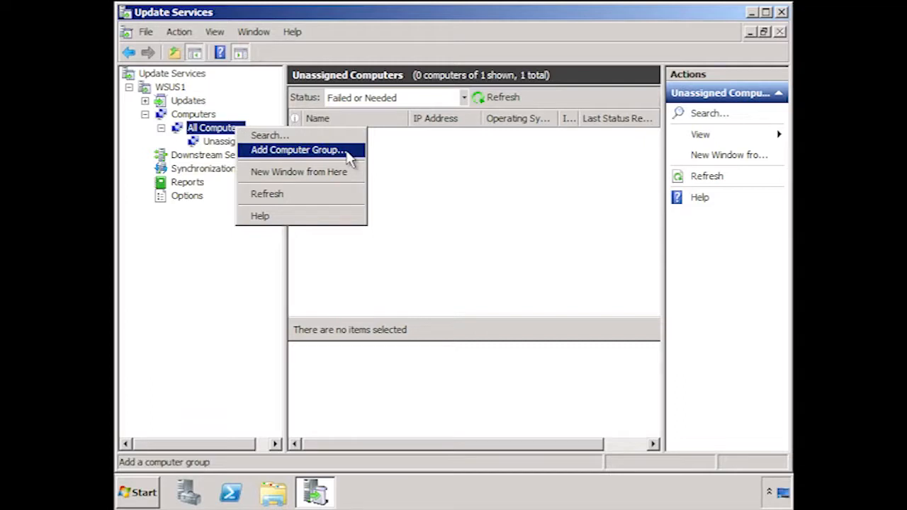
click(349, 151)
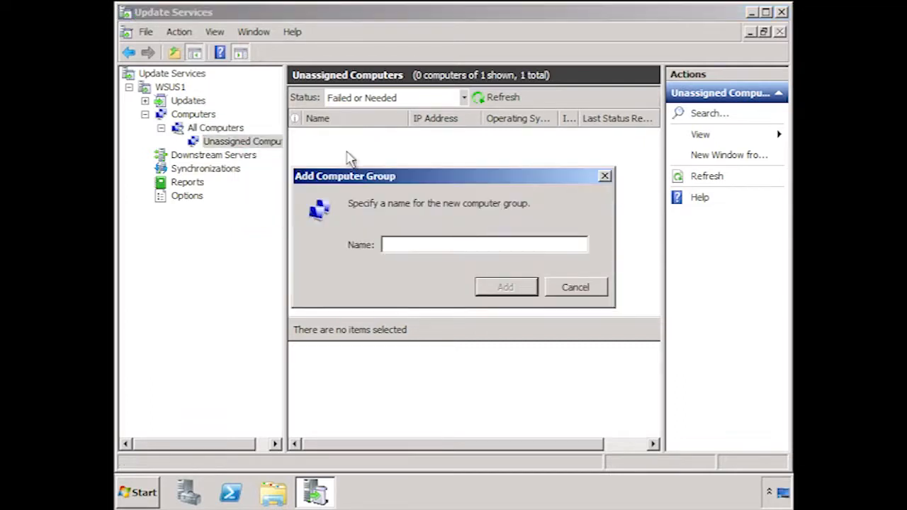
text(trial group)
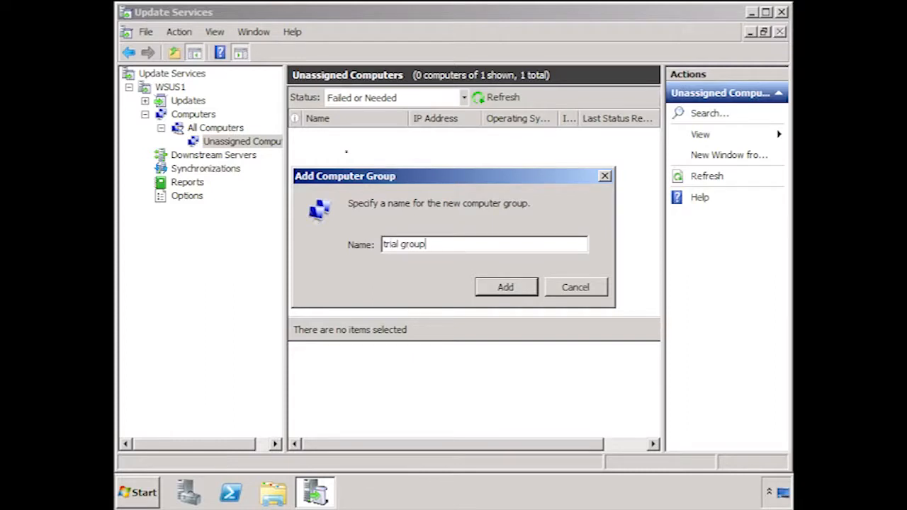
click(532, 293)
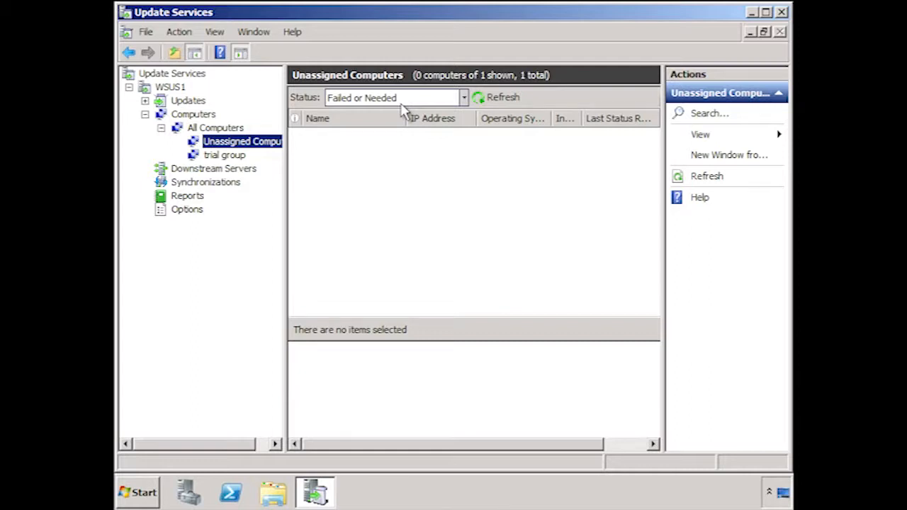
Set the status filter of Unassigned Computers to Any and refresh the computer list.
click(464, 100)
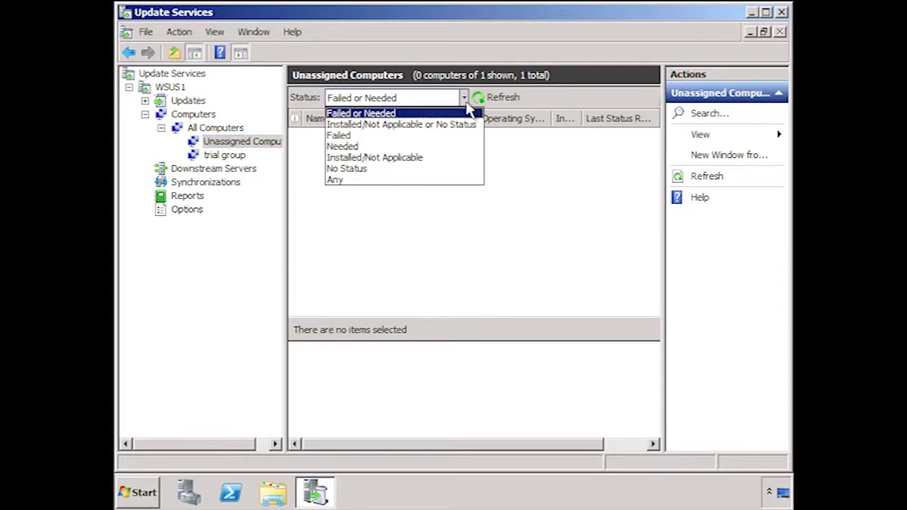
click(409, 180)
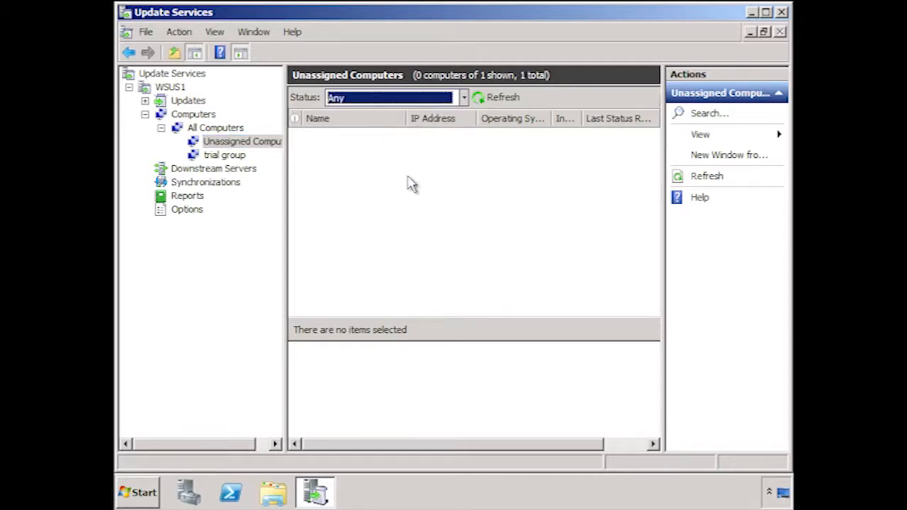
click(498, 101)
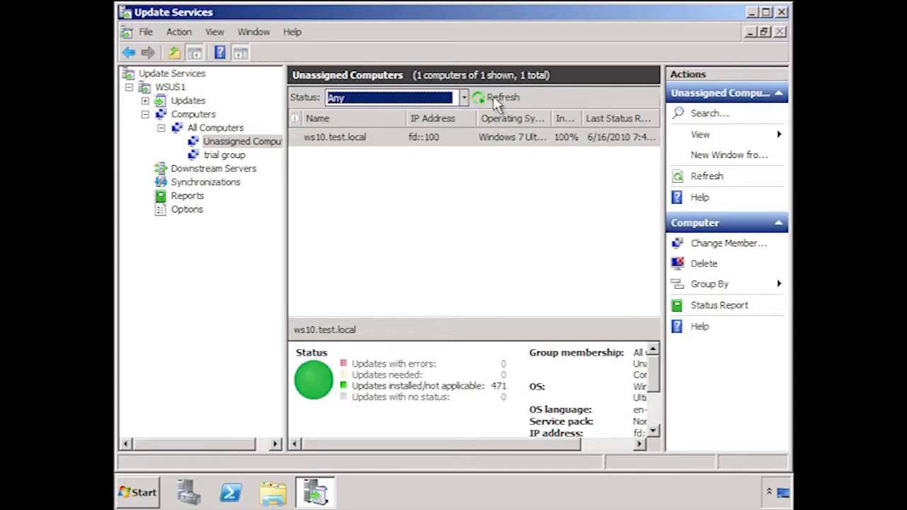
Change the group membership of ws10.test.local so that it belongs to the trial group.
right_click(434, 142)
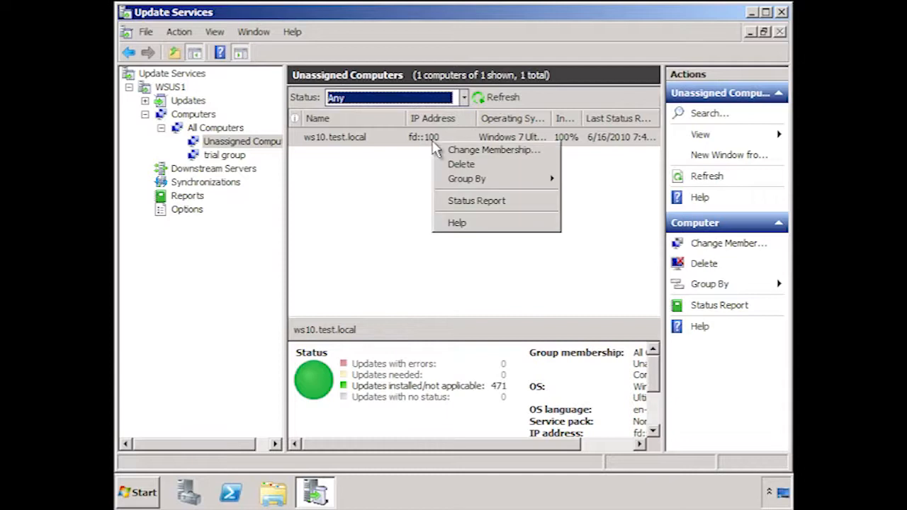
click(542, 151)
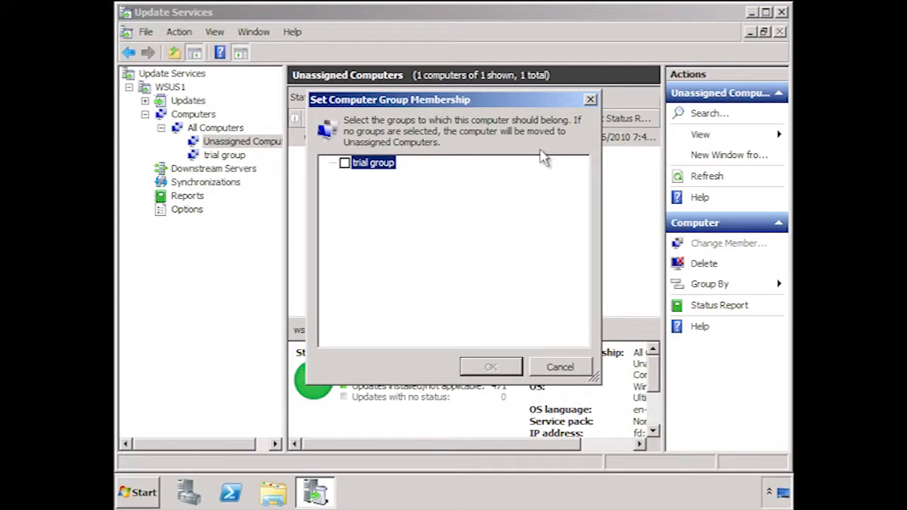
click(344, 163)
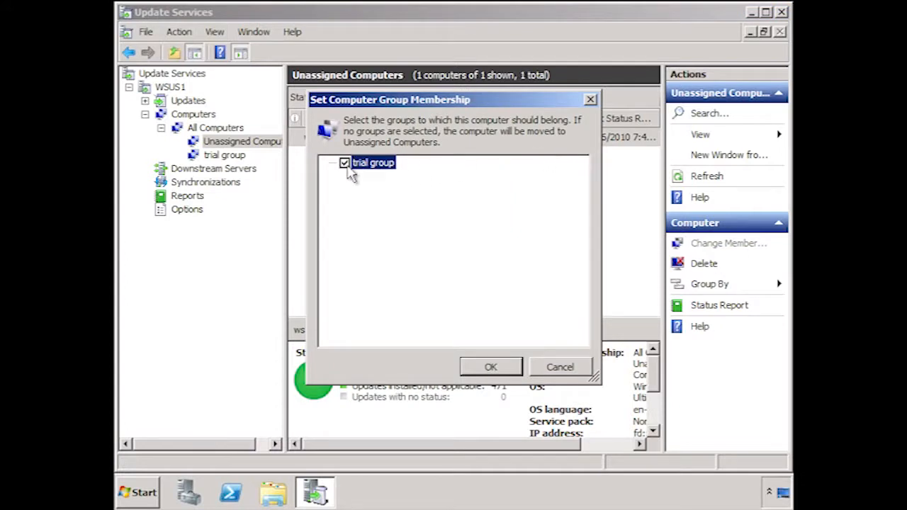
click(490, 367)
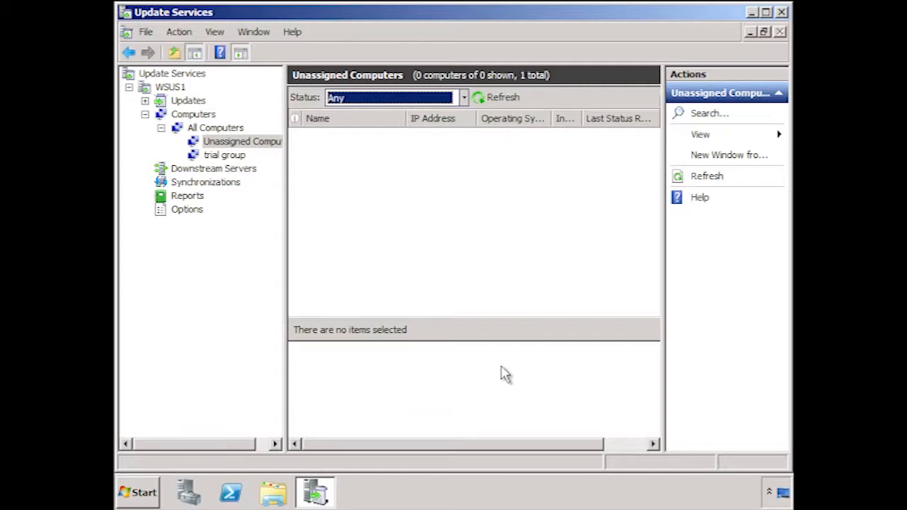
Start a new automatic approval rule with conditions for a specific update classification and a specific product.
click(186, 209)
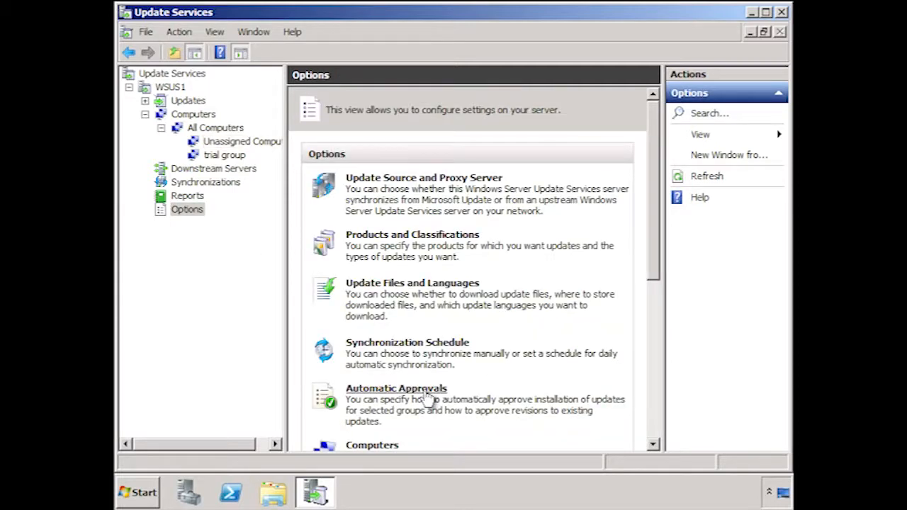
click(431, 396)
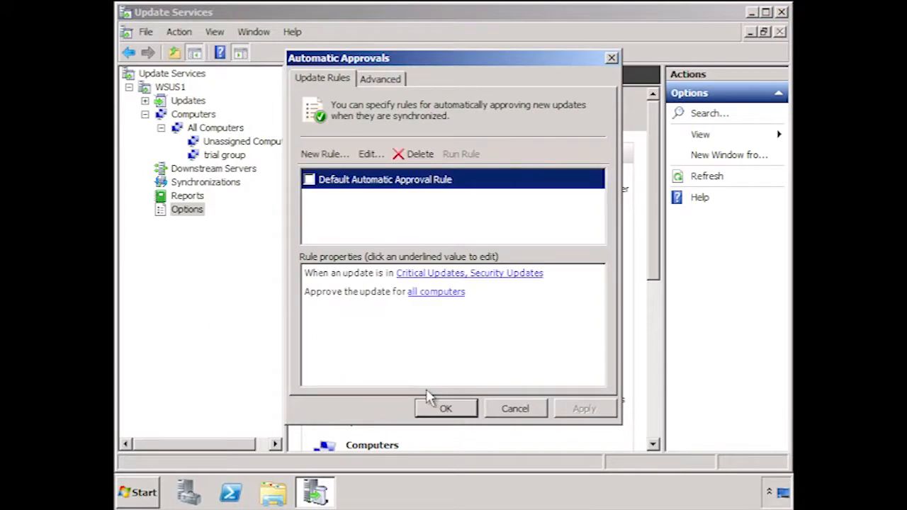
click(341, 156)
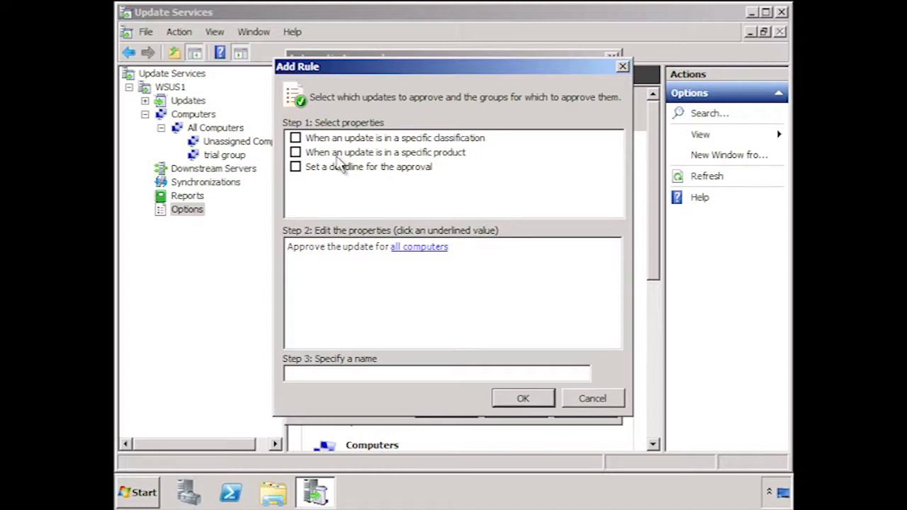
click(295, 138)
click(295, 152)
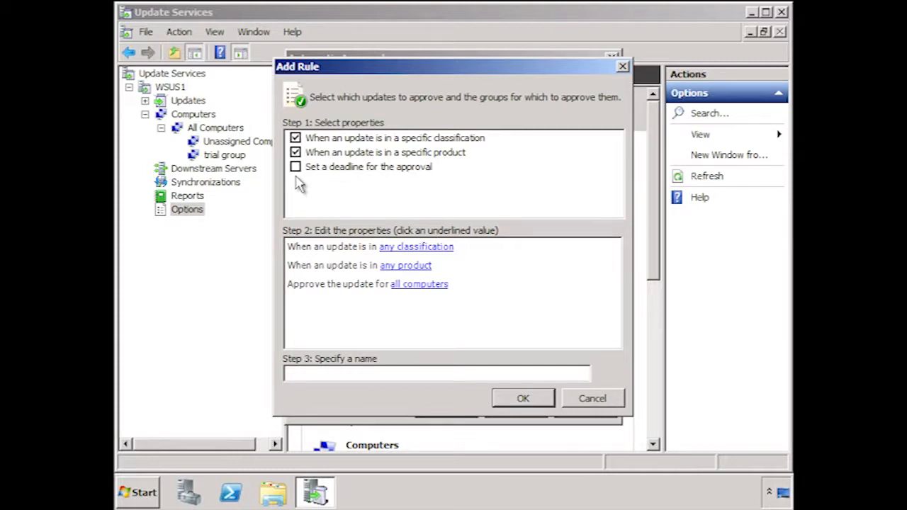
Review the update classifications and products included in the new approval rule.
click(425, 248)
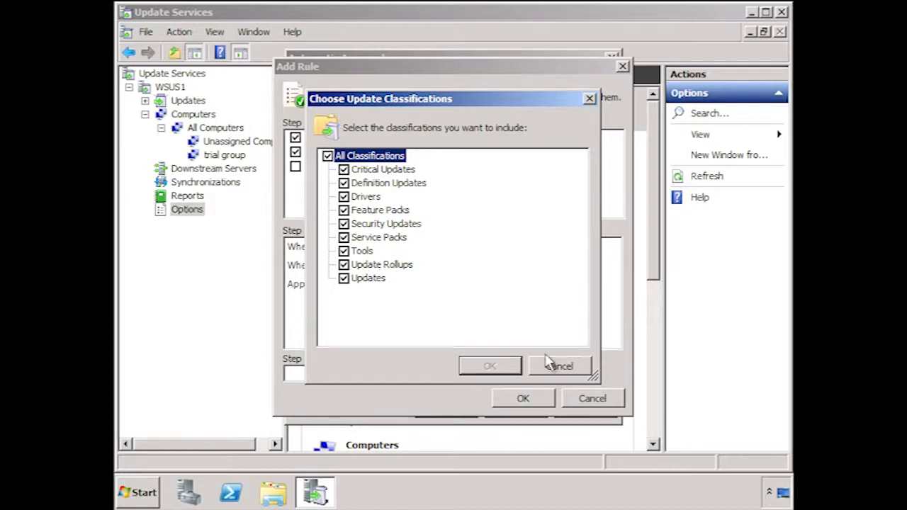
click(556, 367)
click(425, 267)
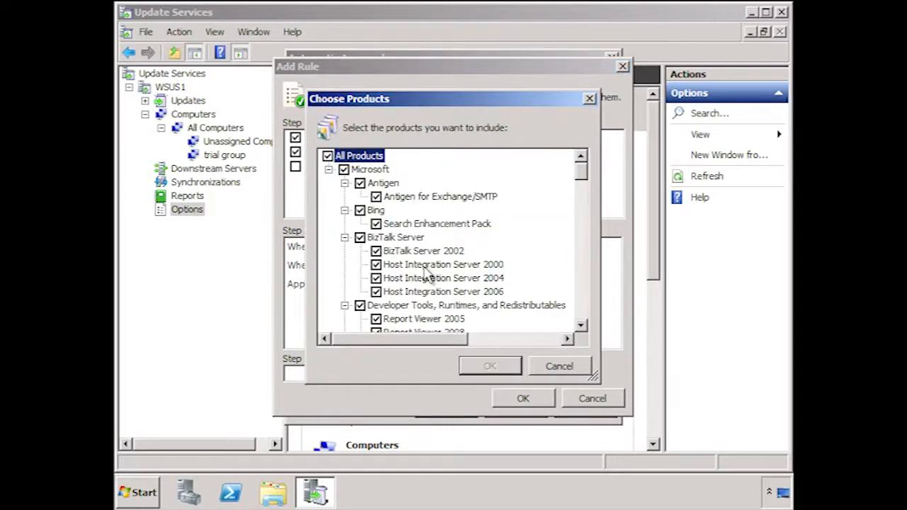
click(559, 367)
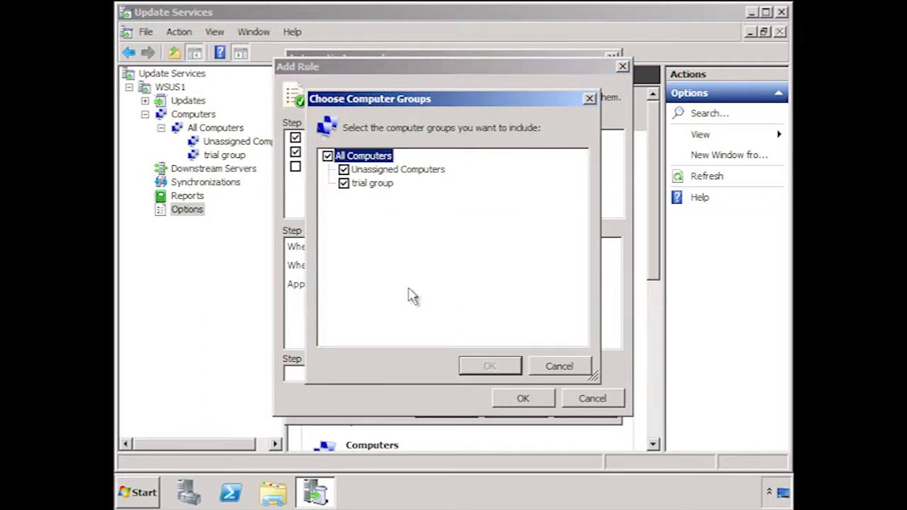
Restrict the new rule's approvals to the trial group instead of all computers.
click(327, 155)
click(343, 183)
click(490, 367)
click(492, 369)
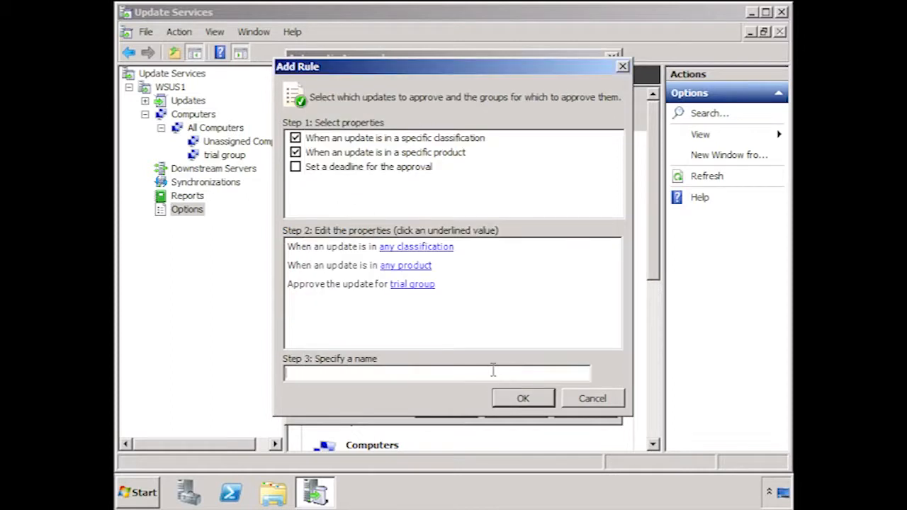
Name the new automatic approval rule "Approval for trail group" and save the automatic approval settings.
text(Approval for trail group)
click(523, 398)
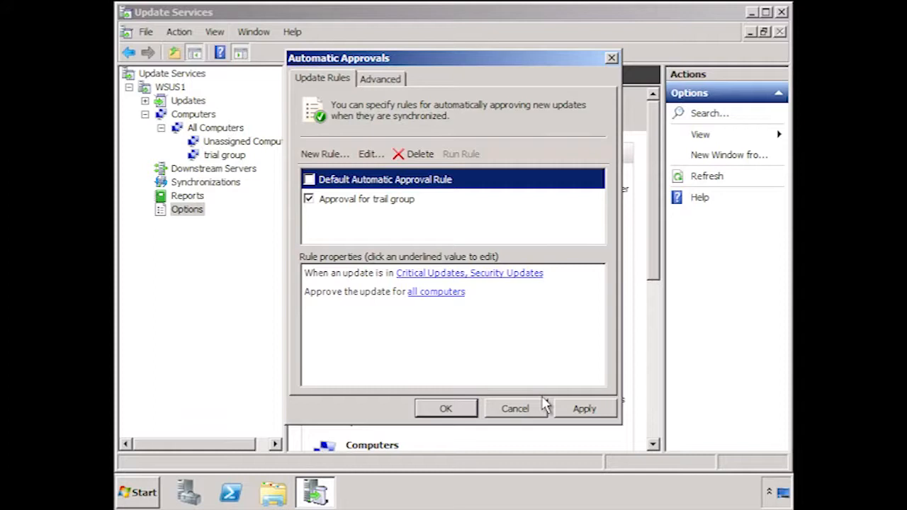
click(445, 409)
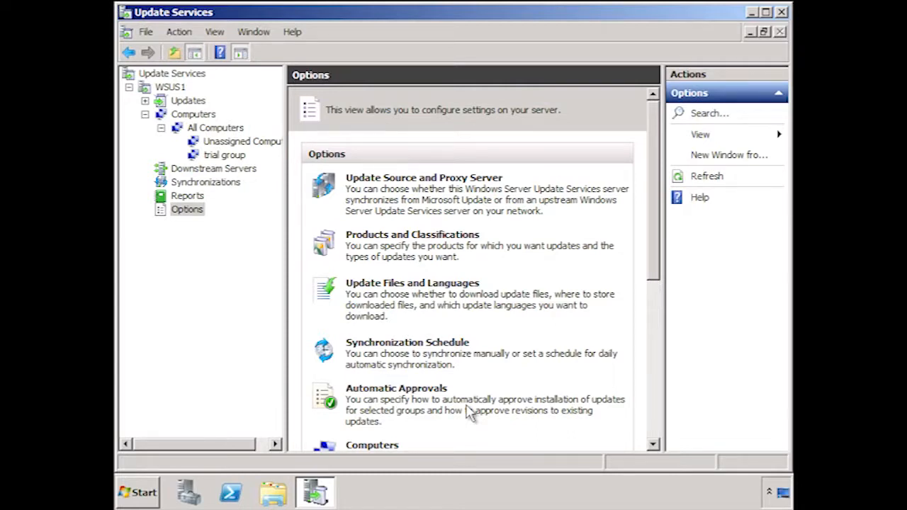
Set the WSUS computer assignment option to use Group Policy or registry settings on computers.
click(657, 329)
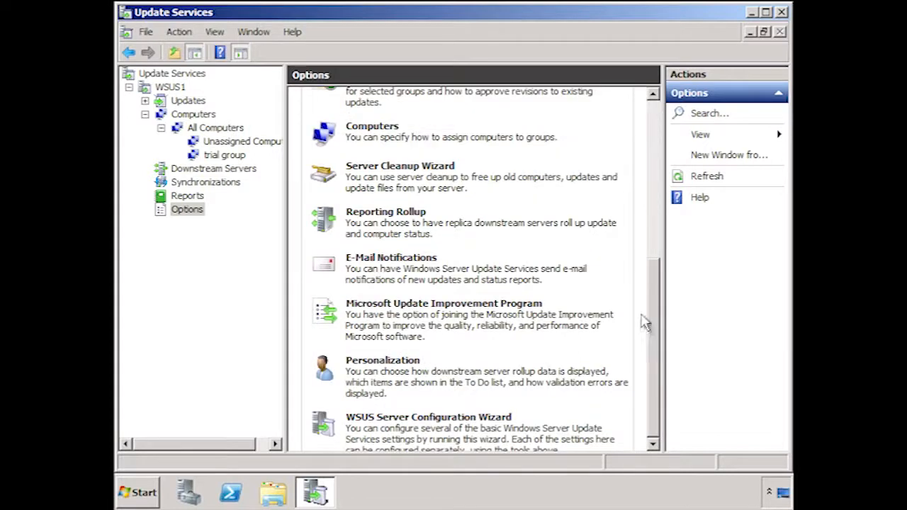
click(399, 131)
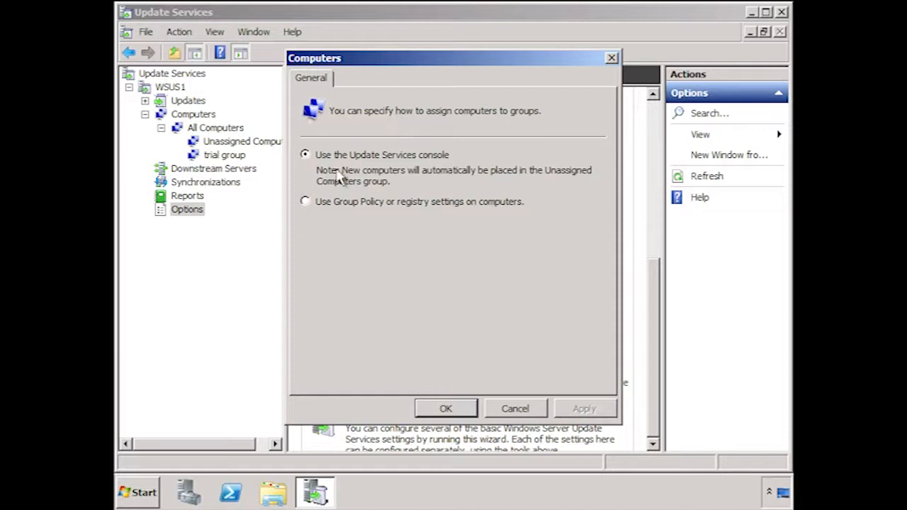
click(305, 202)
click(445, 409)
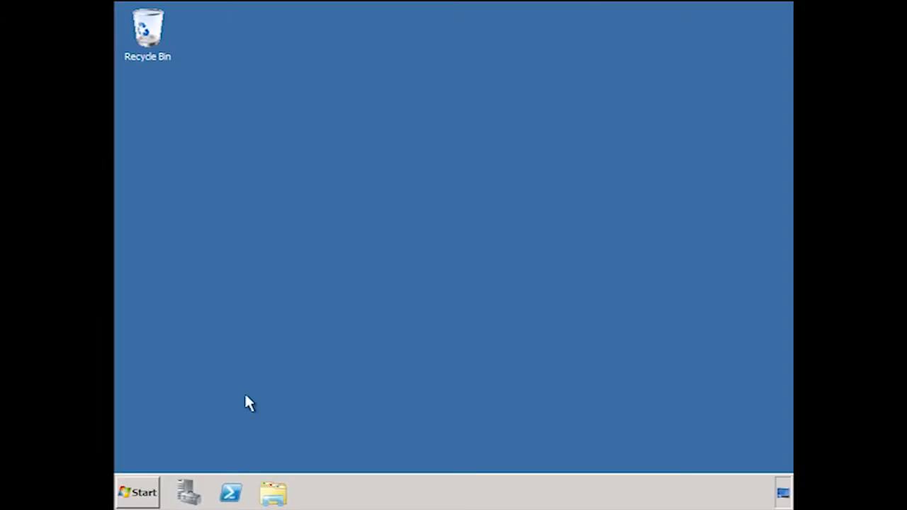
Switch to Group Policy Management on the domain controller and select the Servers organizational unit under test.local.
click(138, 495)
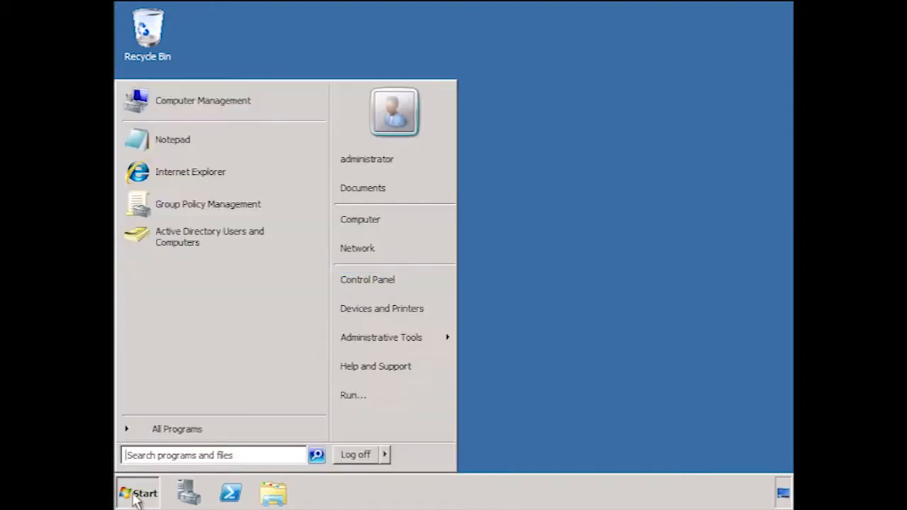
click(276, 211)
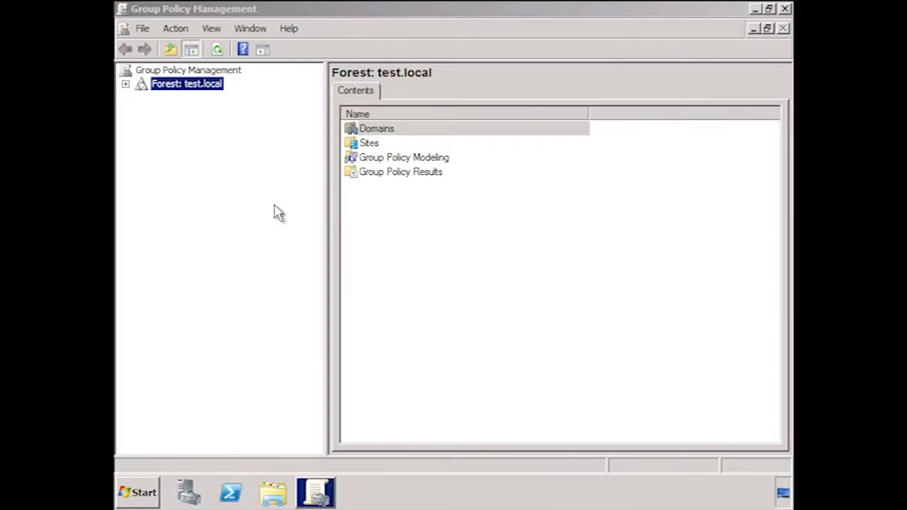
click(126, 84)
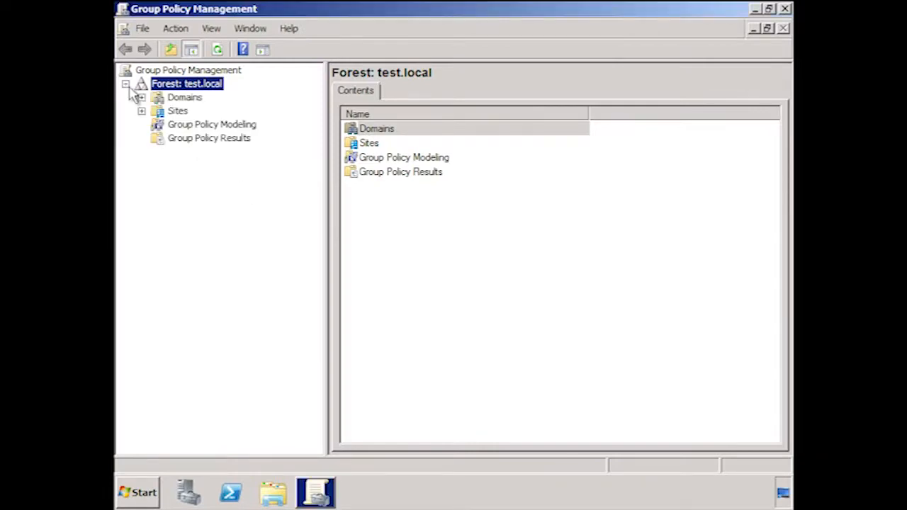
click(141, 97)
click(157, 111)
click(210, 167)
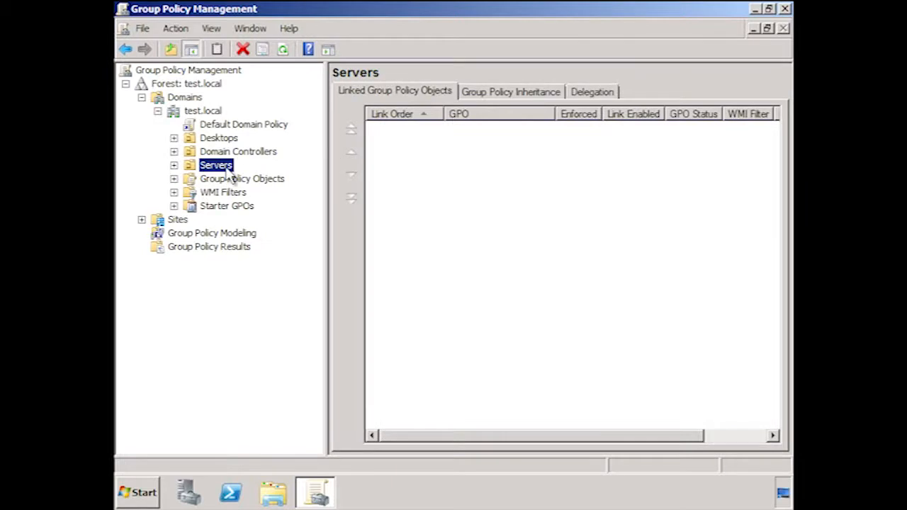
Create a GPO named "Windows Update Servers GPO" linked to the Servers organizational unit.
right_click(227, 167)
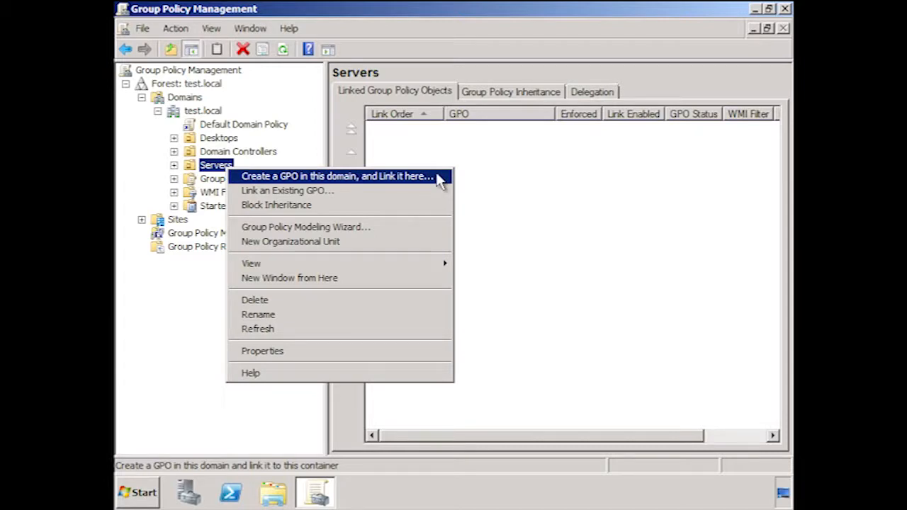
click(338, 177)
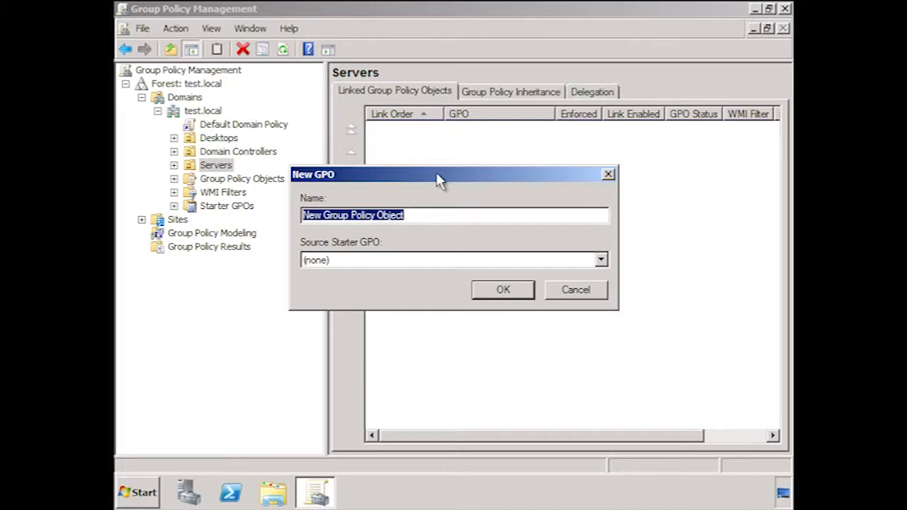
text(Windows Update Servers GPO)
key(Tab)
key(Tab)
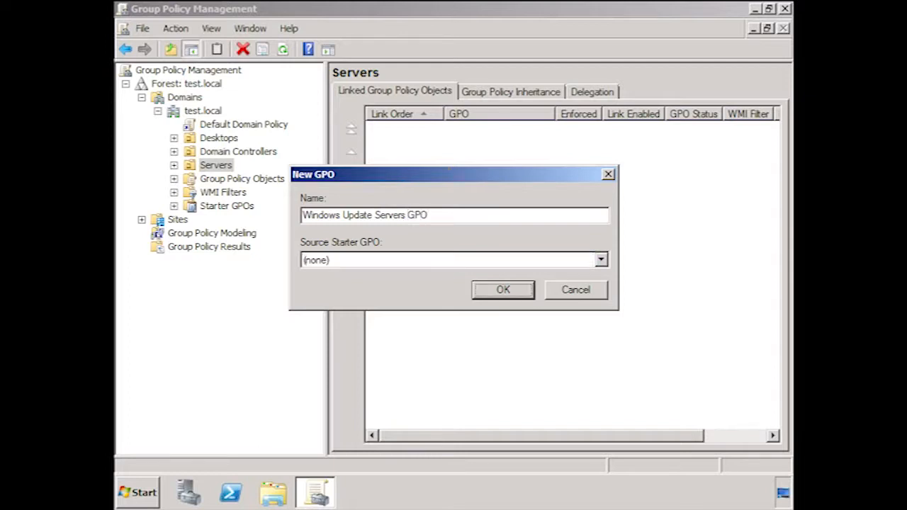
click(520, 292)
Open Windows Update Servers GPO for editing and list its computer policies for Windows Update in the standard view.
right_click(501, 126)
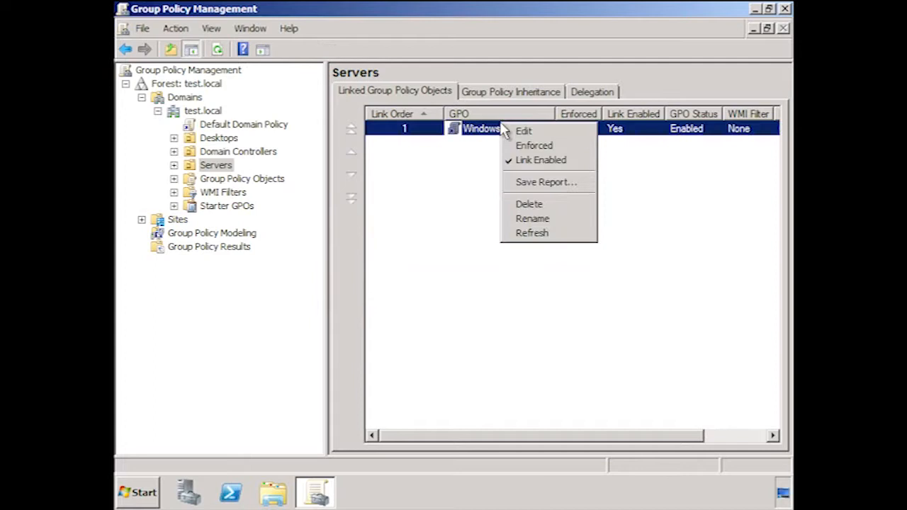
click(589, 132)
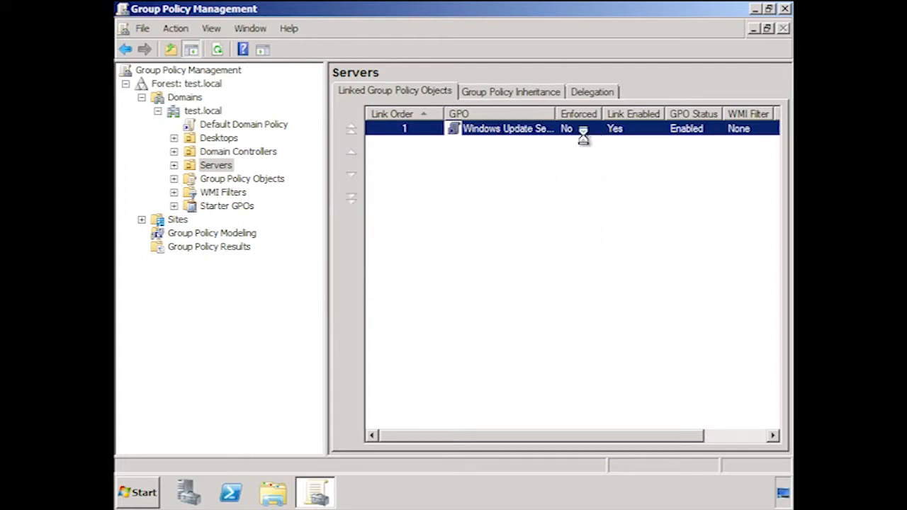
click(145, 101)
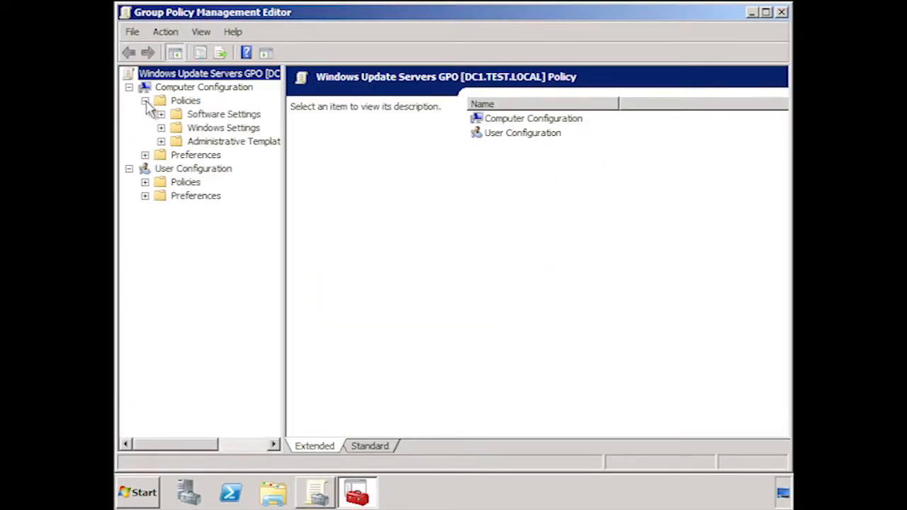
click(161, 141)
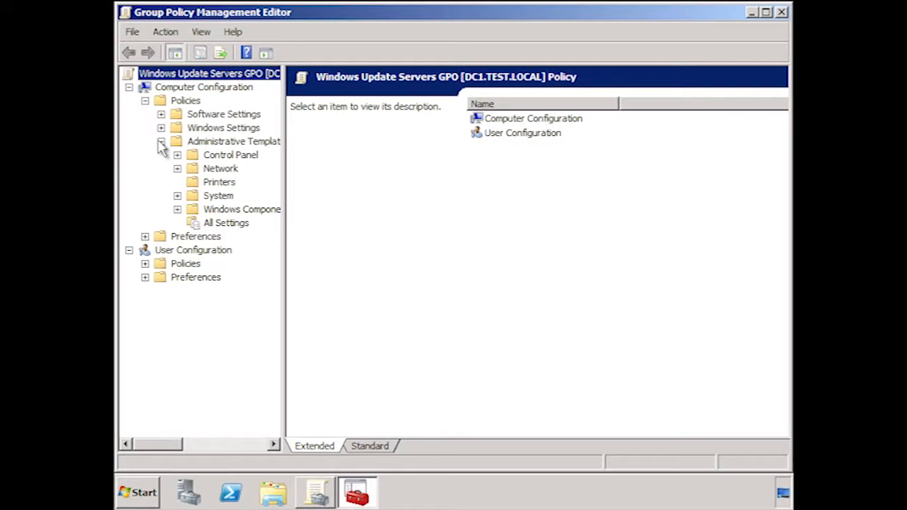
click(177, 209)
drag(347, 209, 371, 386)
click(262, 359)
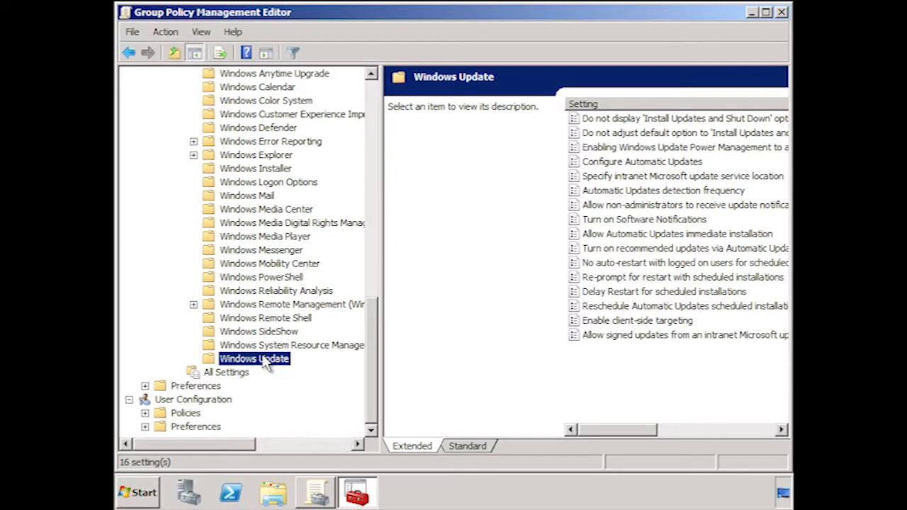
click(471, 445)
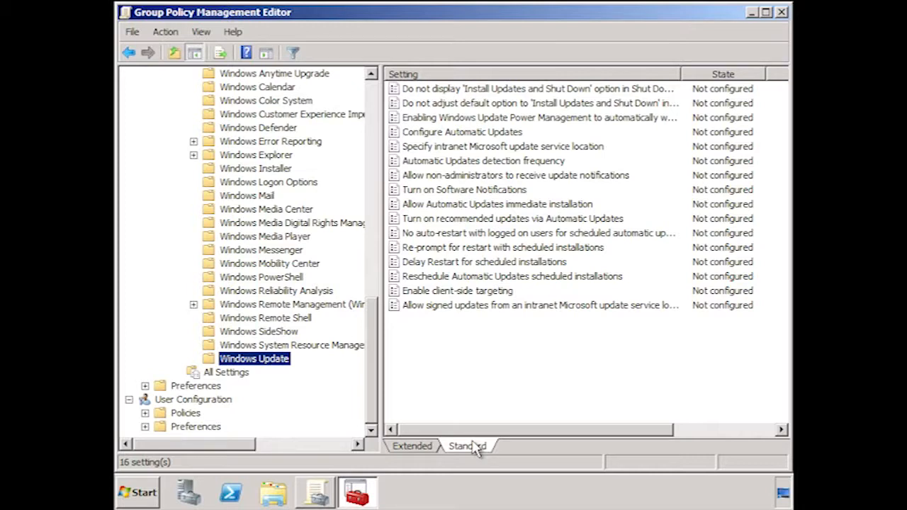
Enable client-side targeting with Servers as the target group name.
click(415, 294)
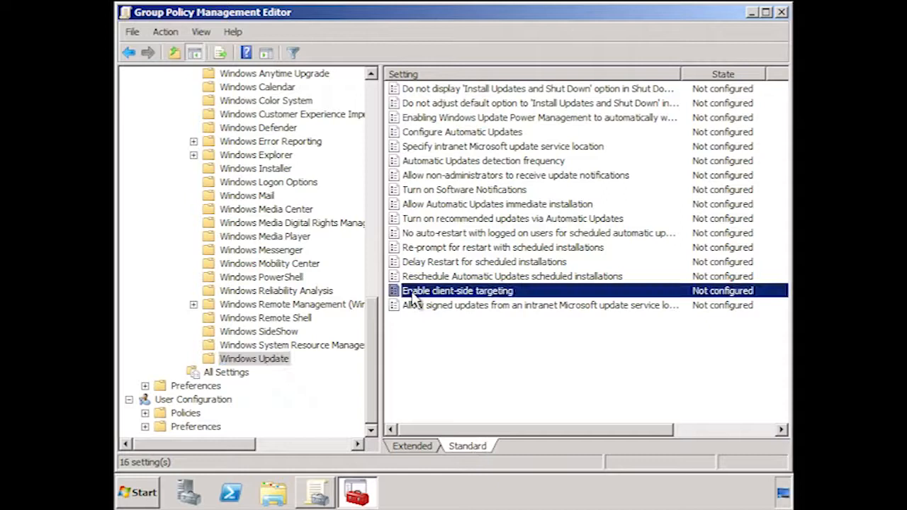
double_click(524, 293)
click(172, 104)
click(226, 247)
text(Servers)
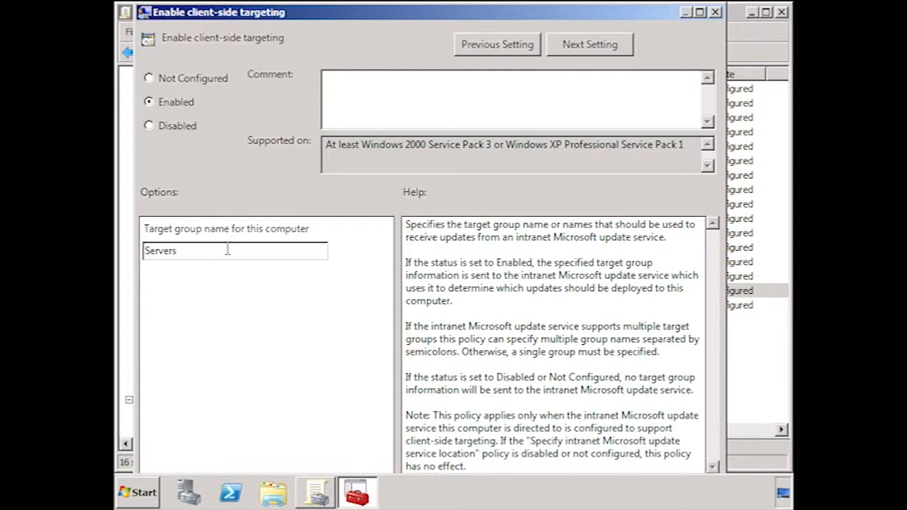
key(Return)
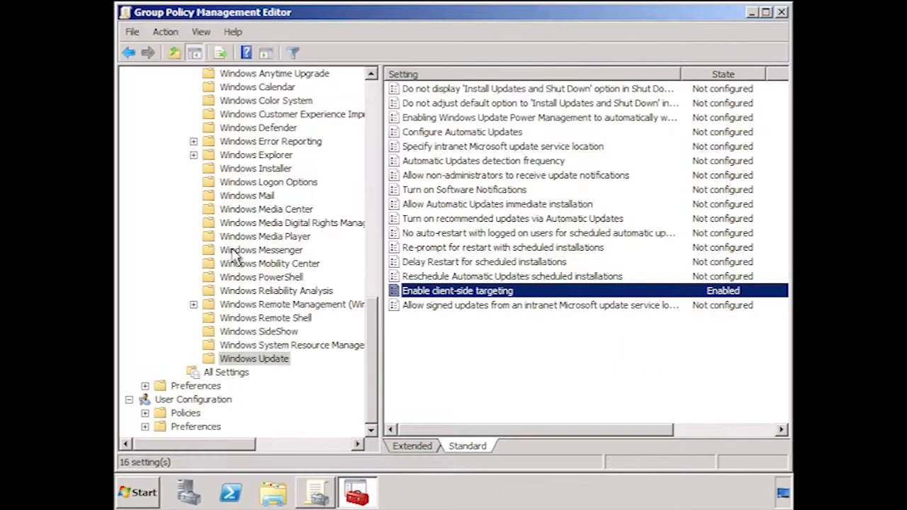
double_click(557, 147)
click(192, 105)
click(248, 264)
text(http://wsus1)
key(ctrl+a)
key(ctrl+c)
key(Tab)
key(ctrl+v)
key(Return)
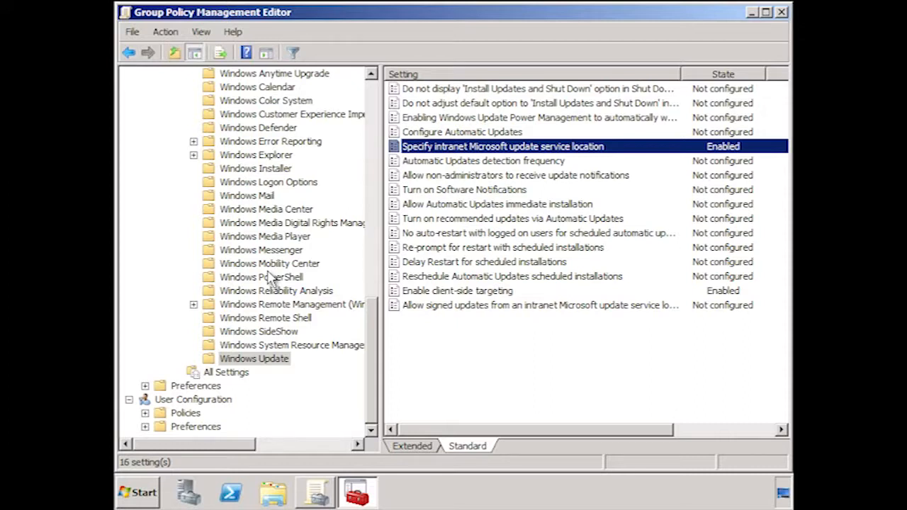
Review the two 'Install Updates and Shut Down' policies and the power management wake-up policy, ending at Configure Automatic Updates.
double_click(485, 89)
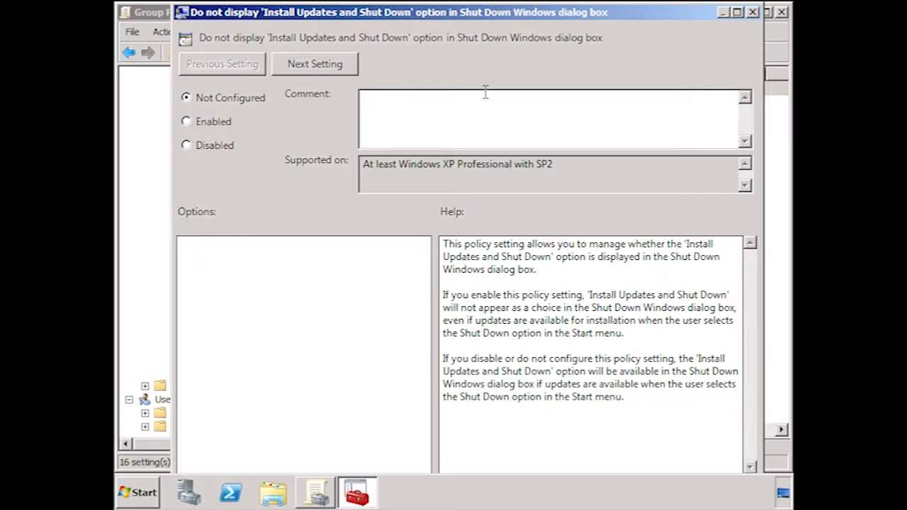
click(337, 66)
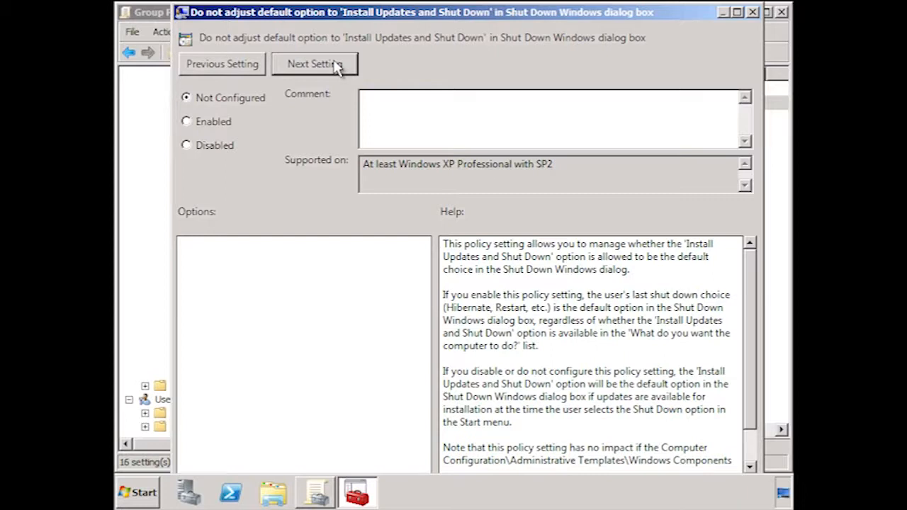
click(337, 65)
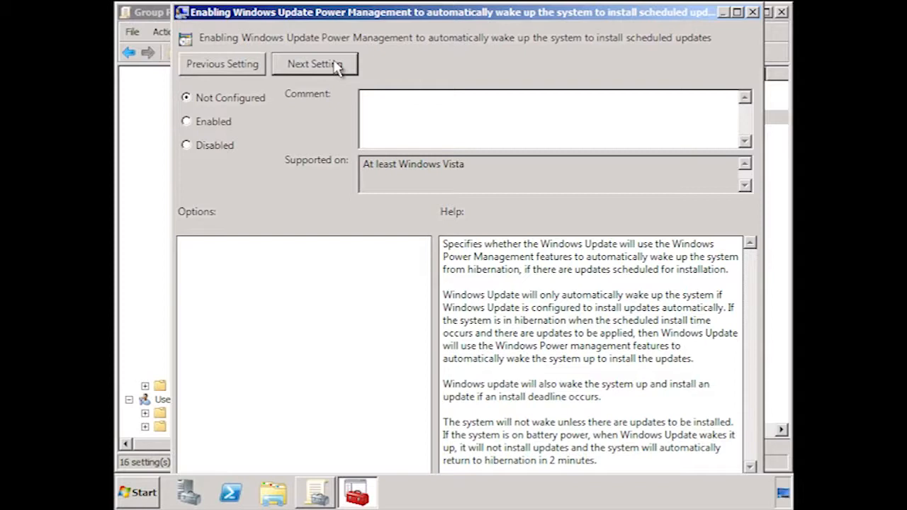
click(336, 65)
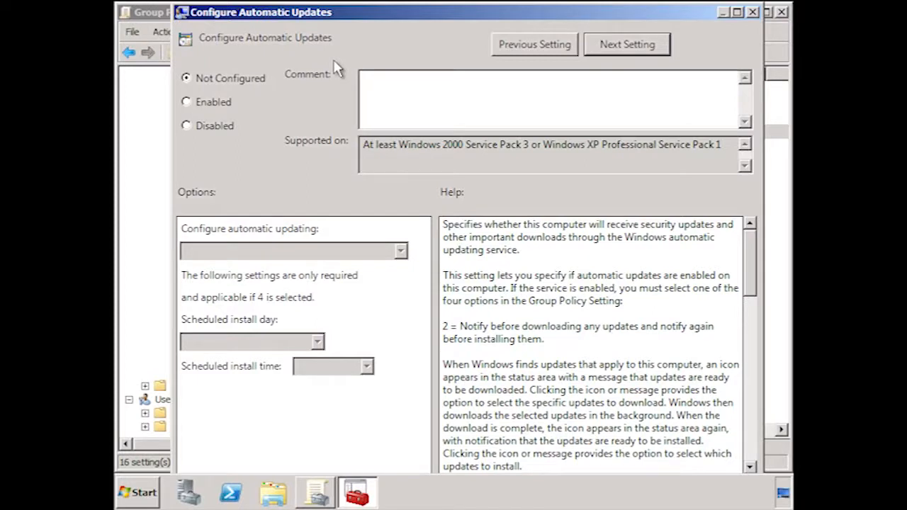
Enable Configure Automatic Updates with "4 - Auto download and schedule the install", keeping the schedule at every day, 03:00.
click(185, 103)
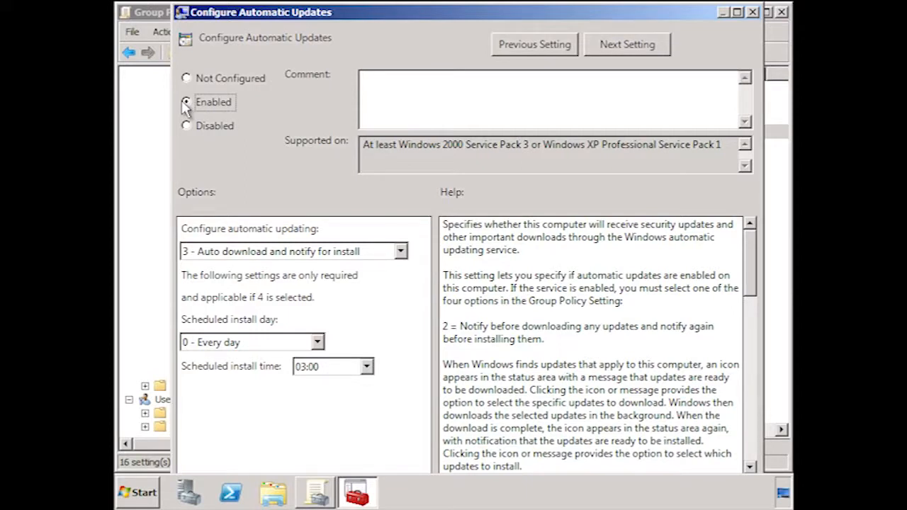
click(400, 252)
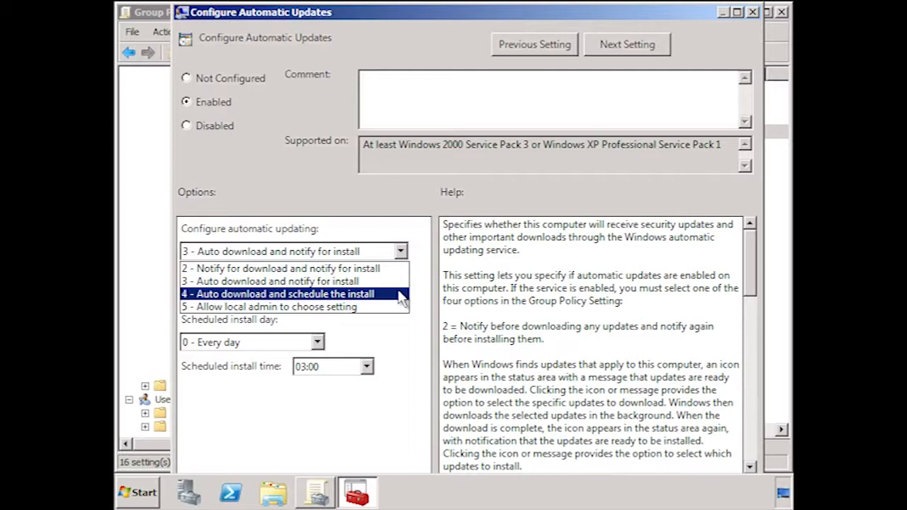
click(401, 299)
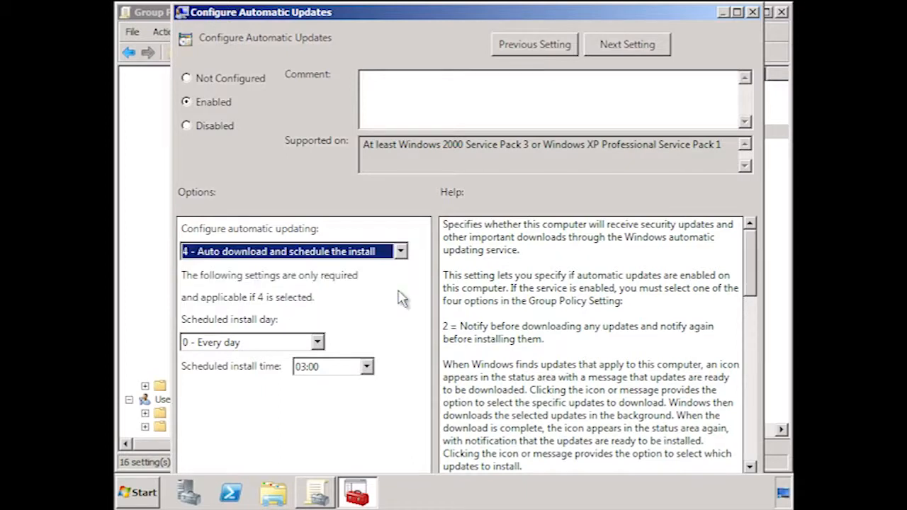
click(318, 347)
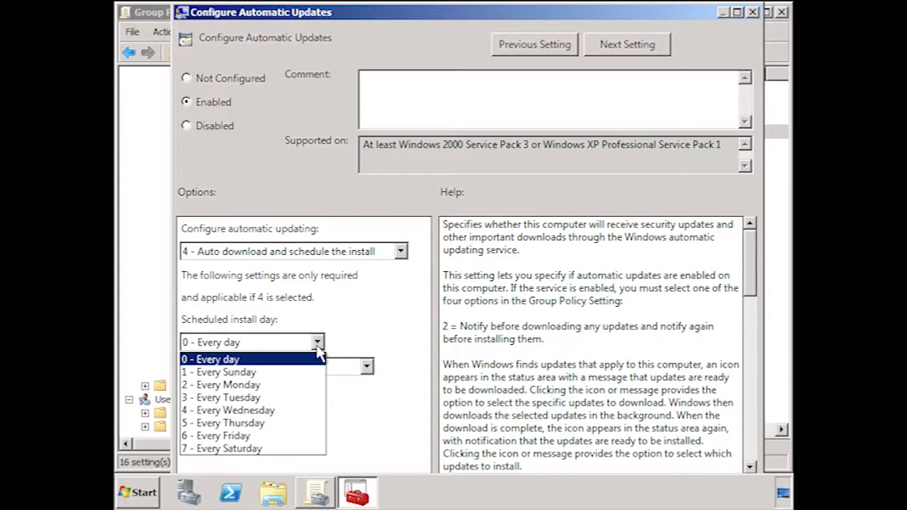
click(318, 347)
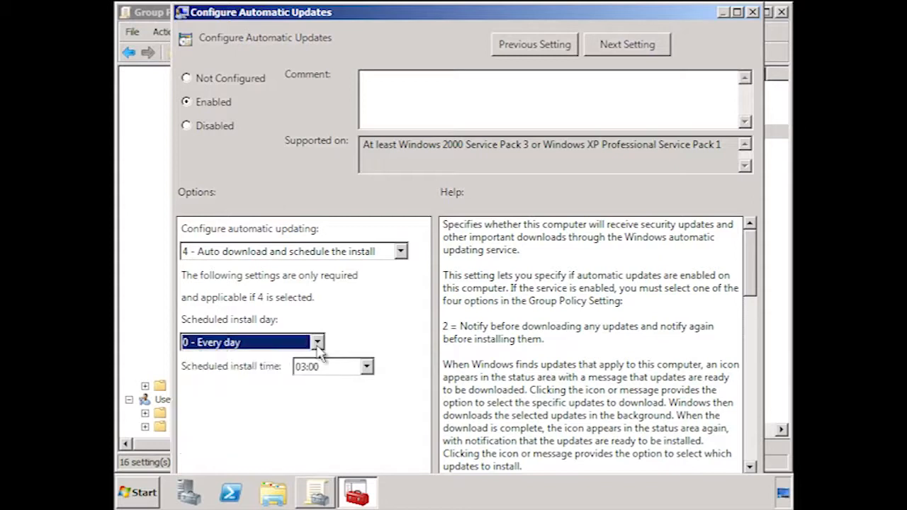
click(368, 367)
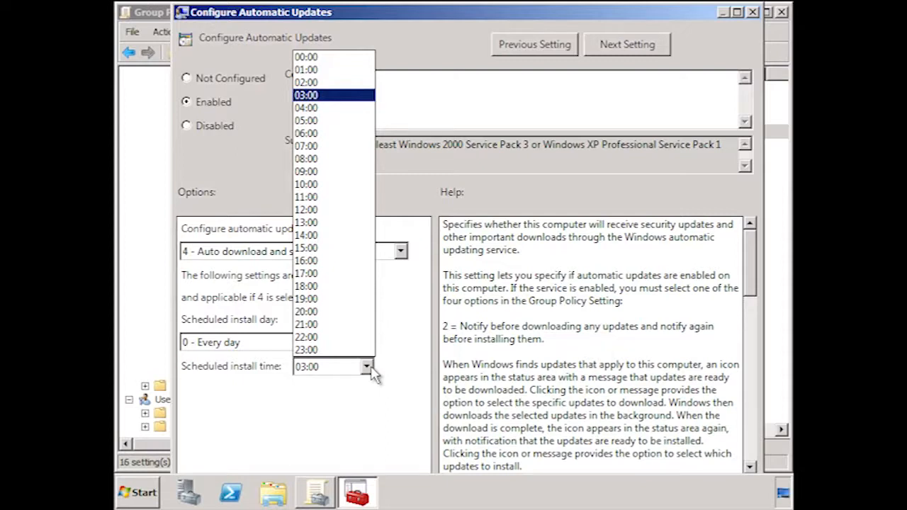
click(368, 367)
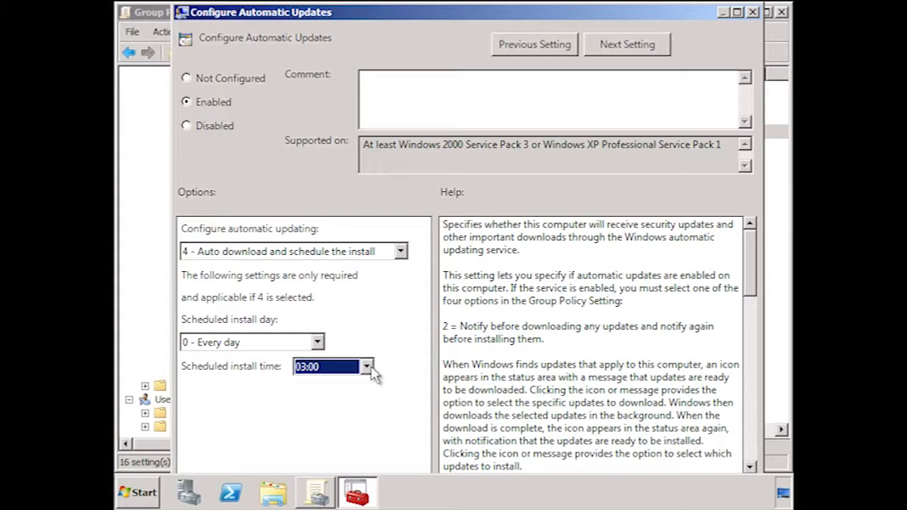
click(401, 252)
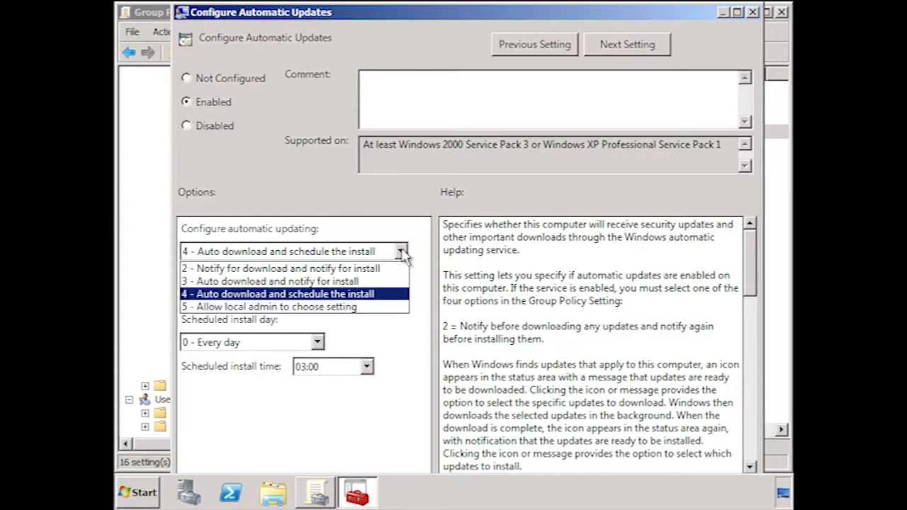
click(401, 298)
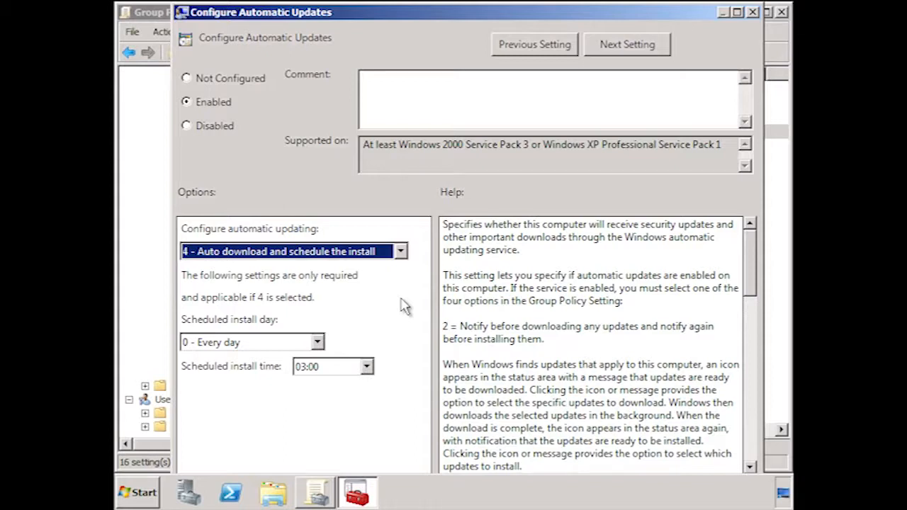
Enable the Automatic Updates detection frequency policy and shorten its interval for checking updates.
click(646, 48)
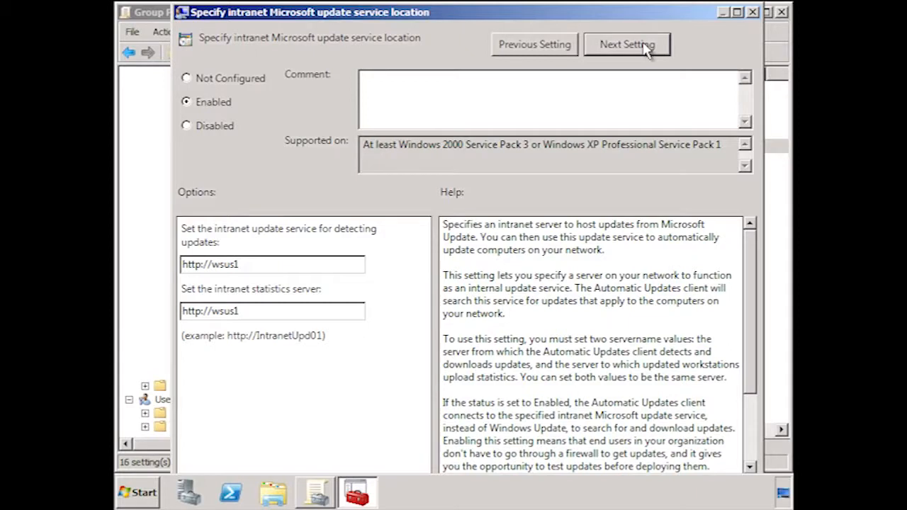
click(646, 48)
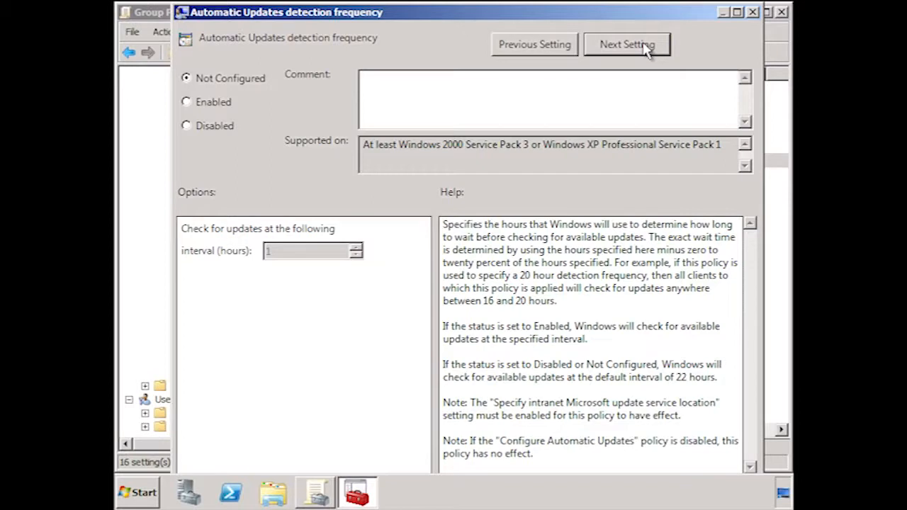
click(186, 102)
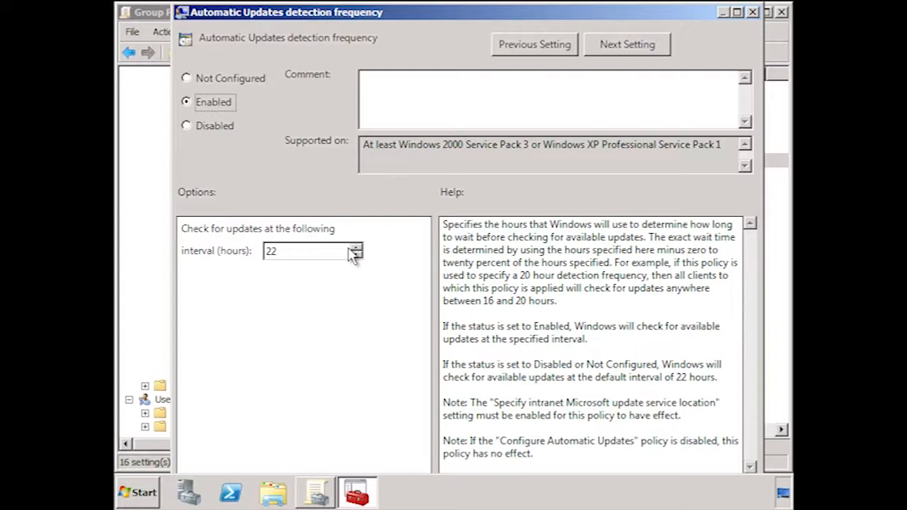
drag(354, 255, 359, 257)
click(668, 49)
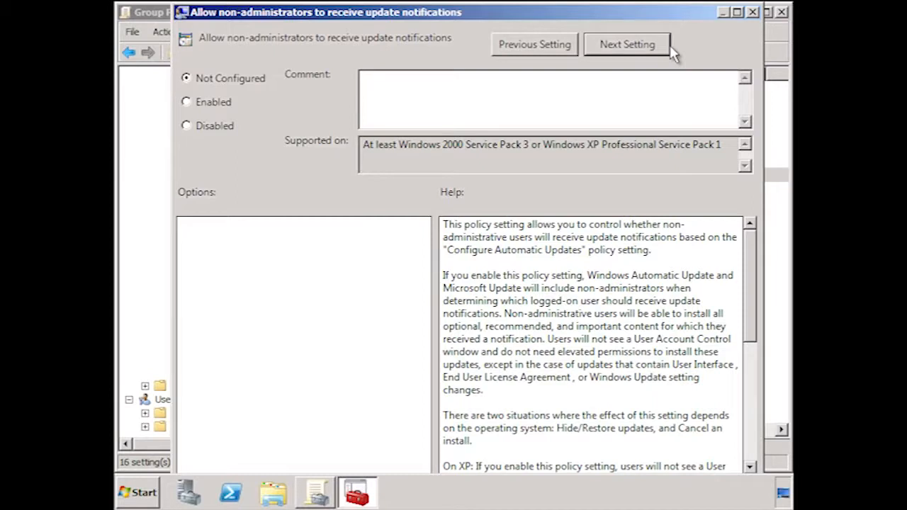
Enable the 'Re-prompt for restart with scheduled installations' policy with a wait of 454 minutes.
click(669, 52)
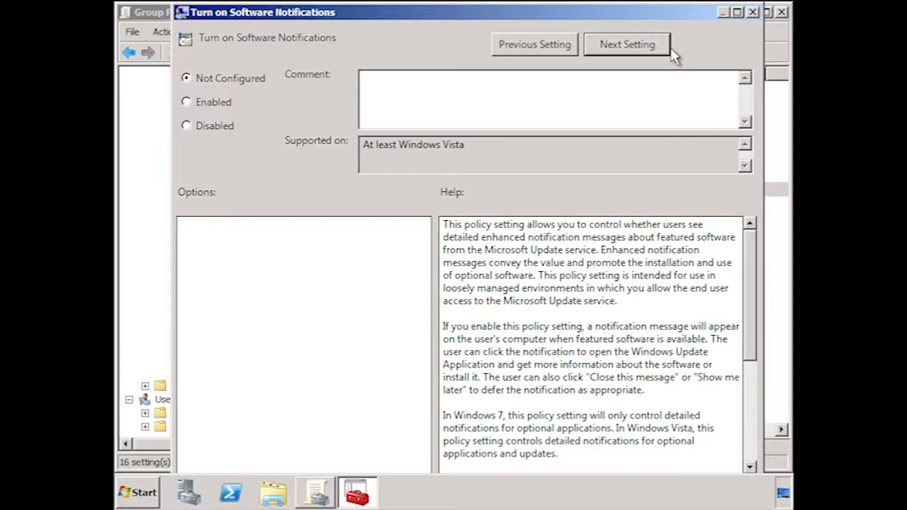
click(671, 56)
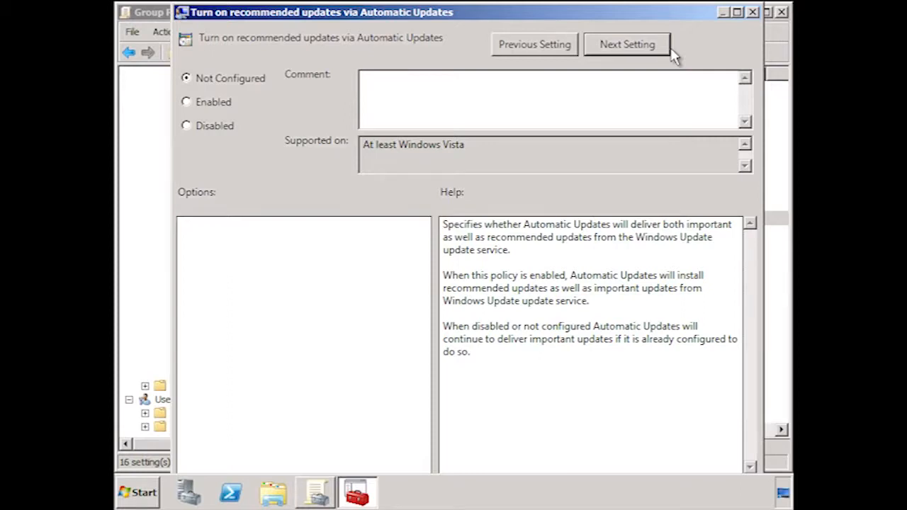
click(627, 45)
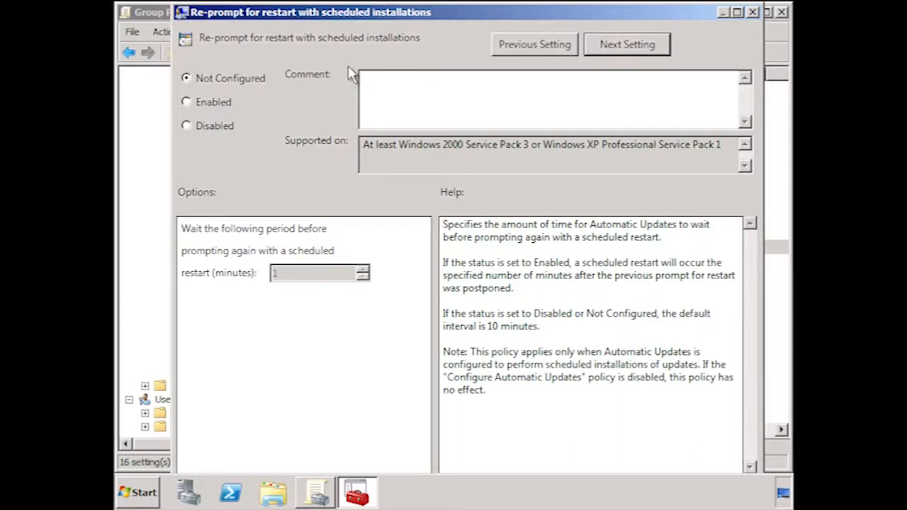
click(214, 104)
click(362, 270)
drag(362, 270, 363, 270)
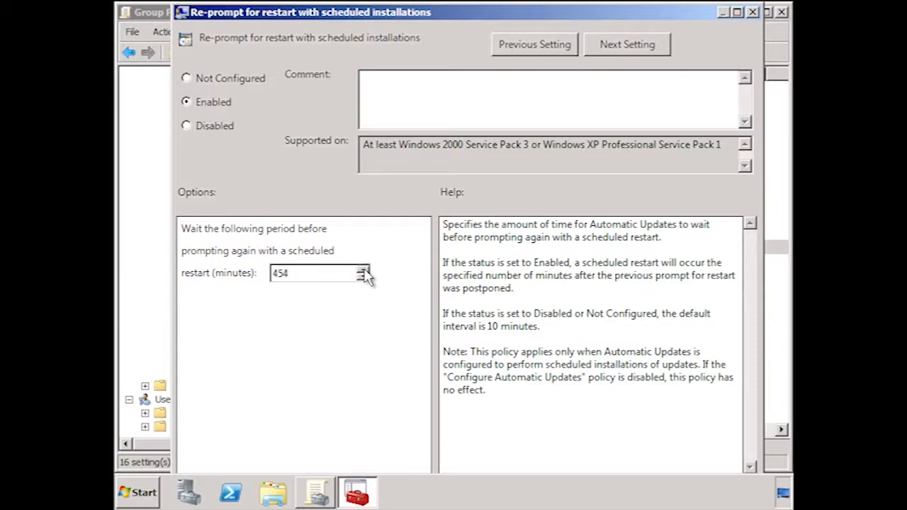
click(646, 46)
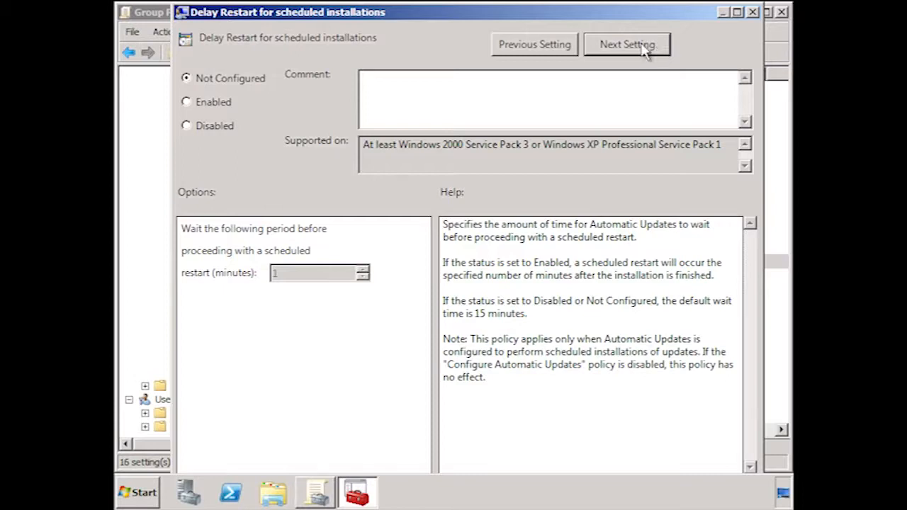
Enable the 'Delay Restart for scheduled installations' policy with a wait of 30 minutes.
click(202, 106)
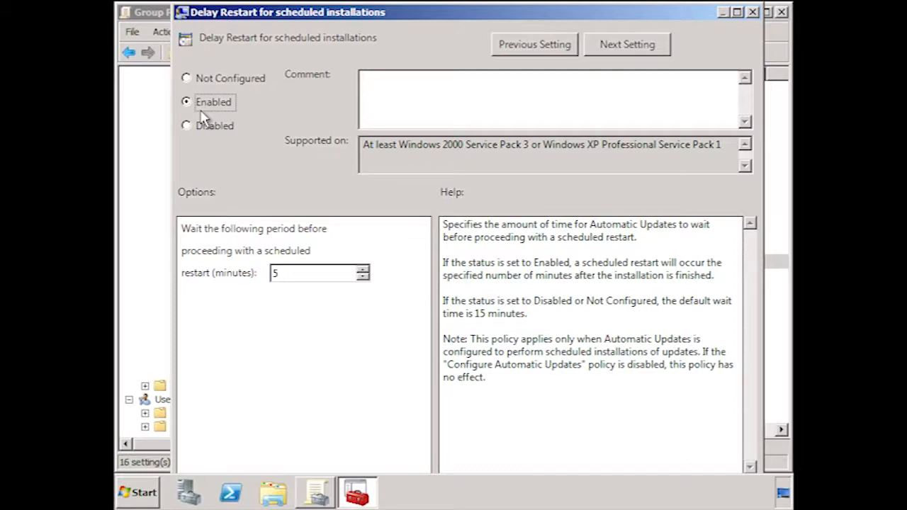
double_click(278, 273)
text(30)
click(626, 45)
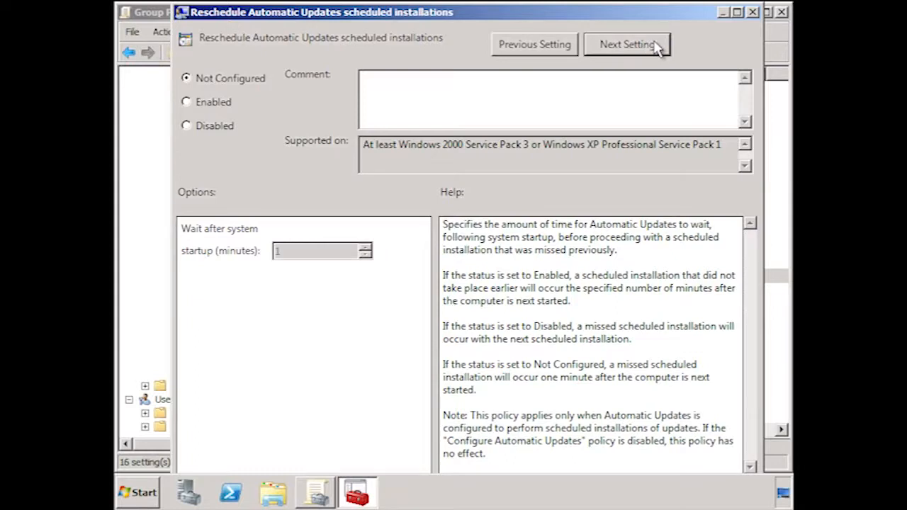
Enable the 'Reschedule Automatic Updates scheduled installations' policy with a wait of 60 minutes after system startup.
click(213, 102)
double_click(296, 250)
text(60)
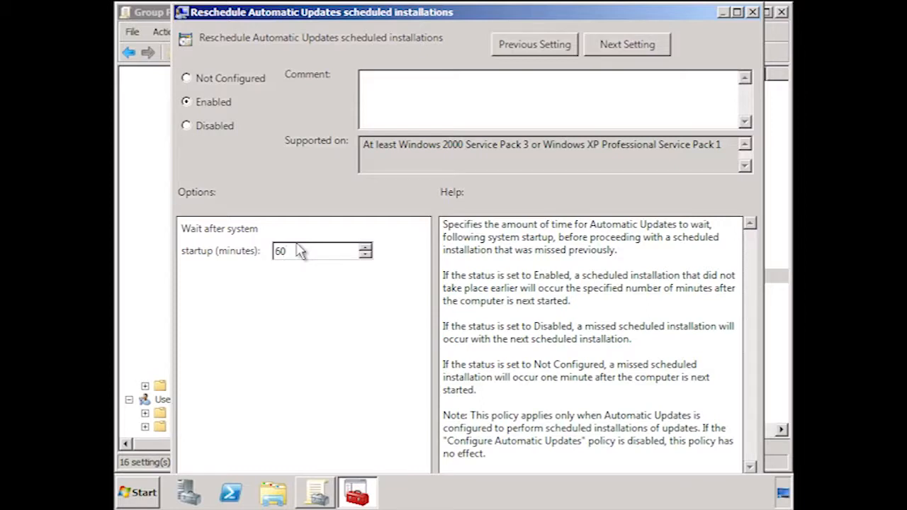
click(651, 47)
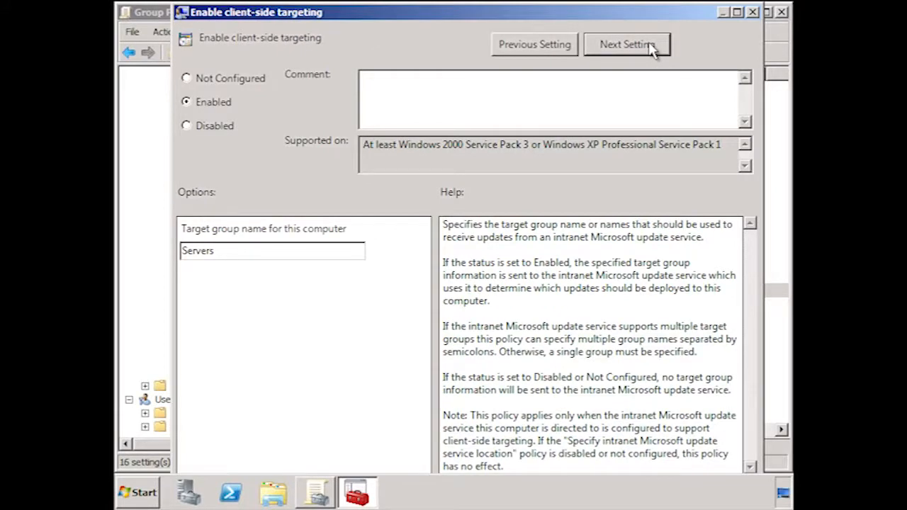
Check the last Windows Update policy on signed intranet updates, and close the policy editor and Group Policy Management.
click(651, 47)
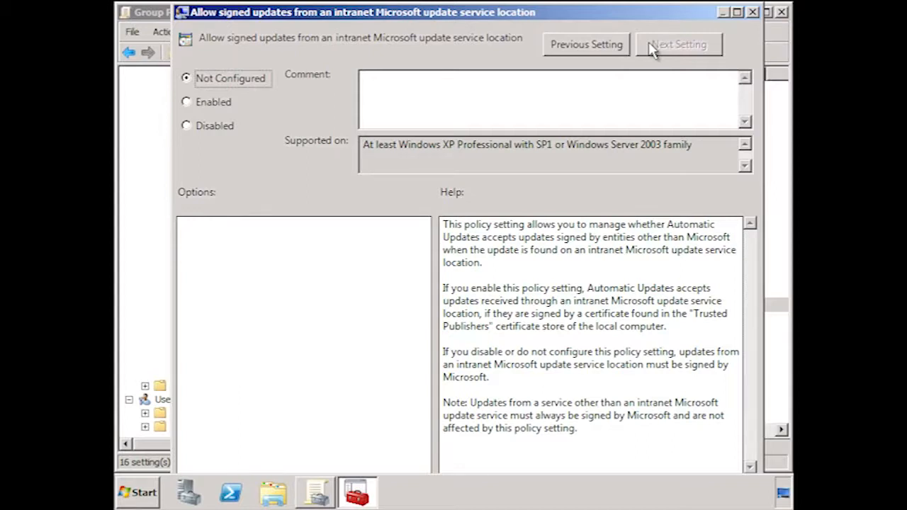
click(752, 13)
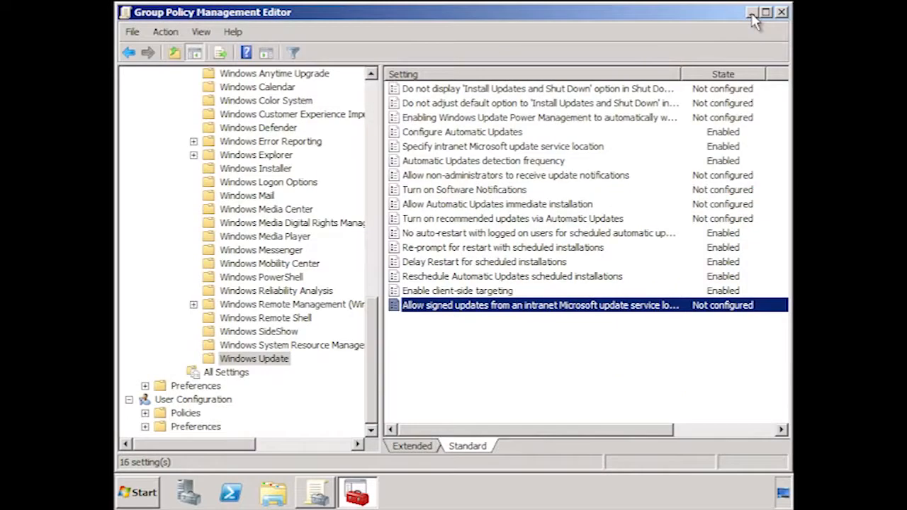
click(781, 12)
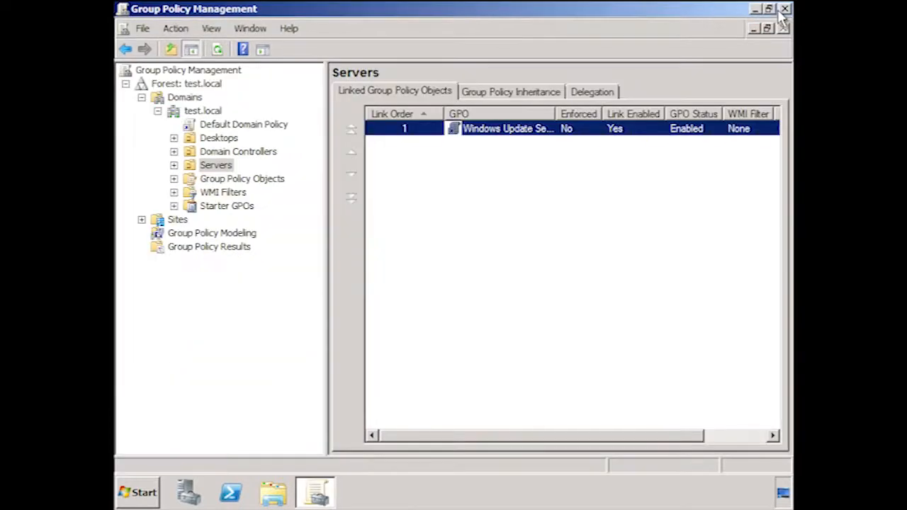
click(785, 10)
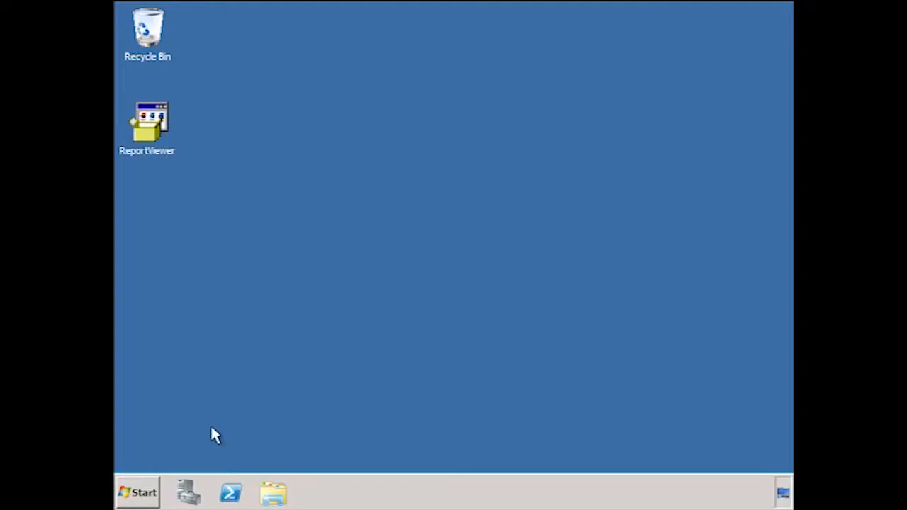
Open the Windows Server Update Services console and expand WSUS1 to show the groups under All Computers.
click(146, 489)
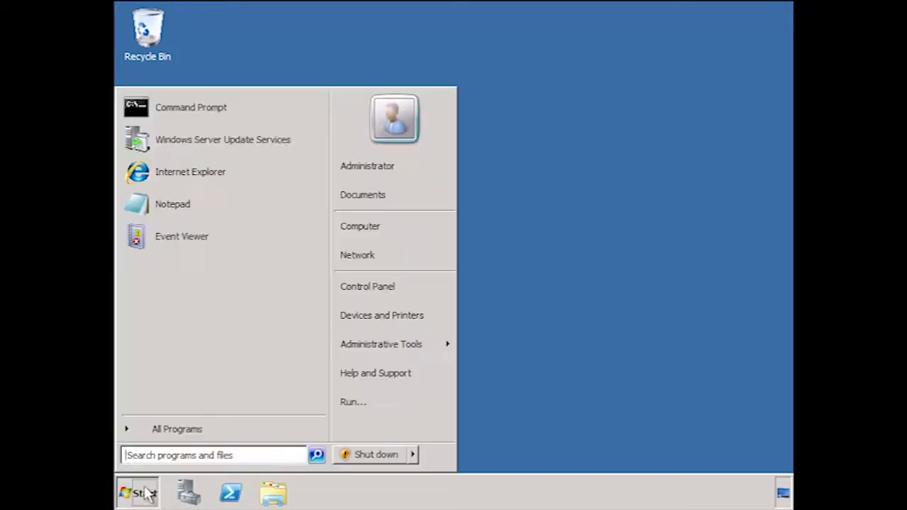
click(303, 135)
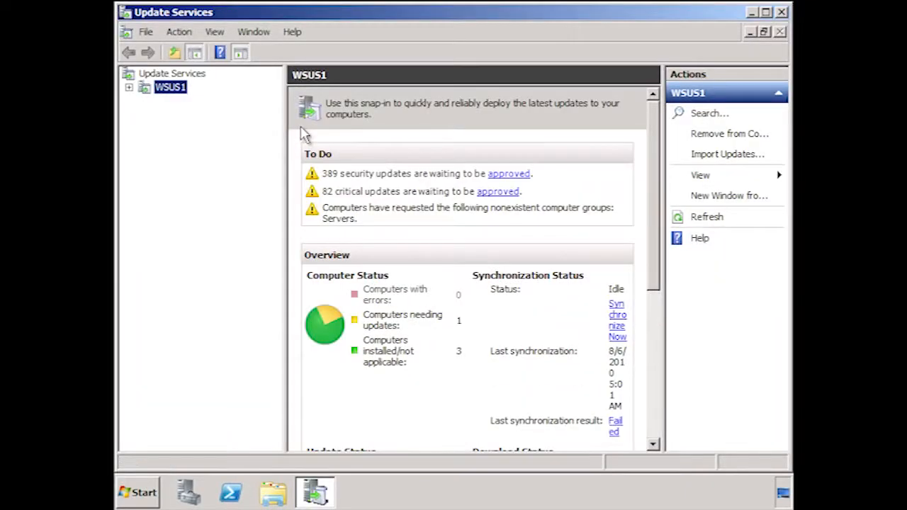
click(129, 87)
click(145, 114)
click(161, 127)
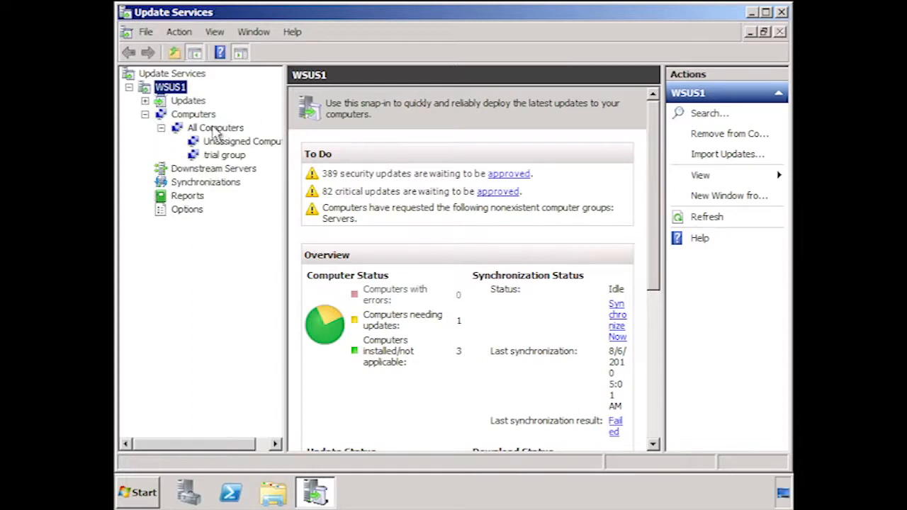
Add a computer group named Servers under All Computers.
click(226, 128)
right_click(226, 128)
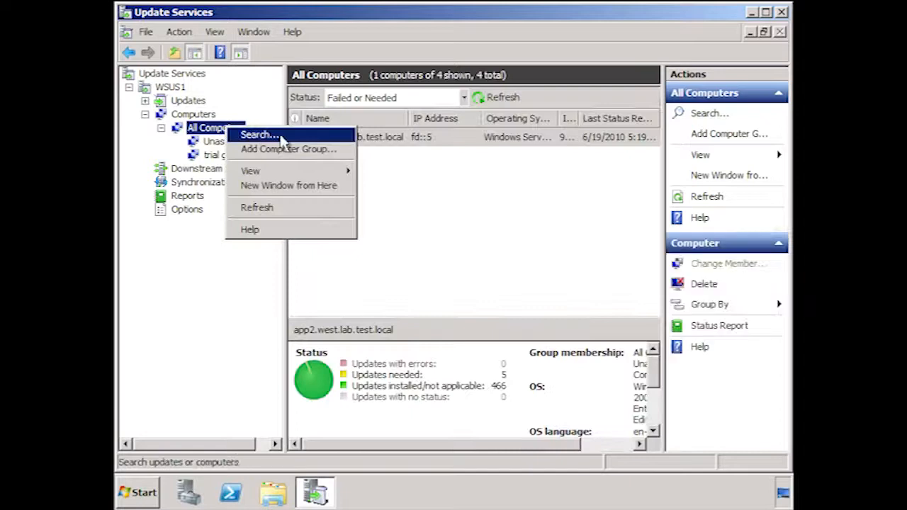
click(346, 152)
text(Servers)
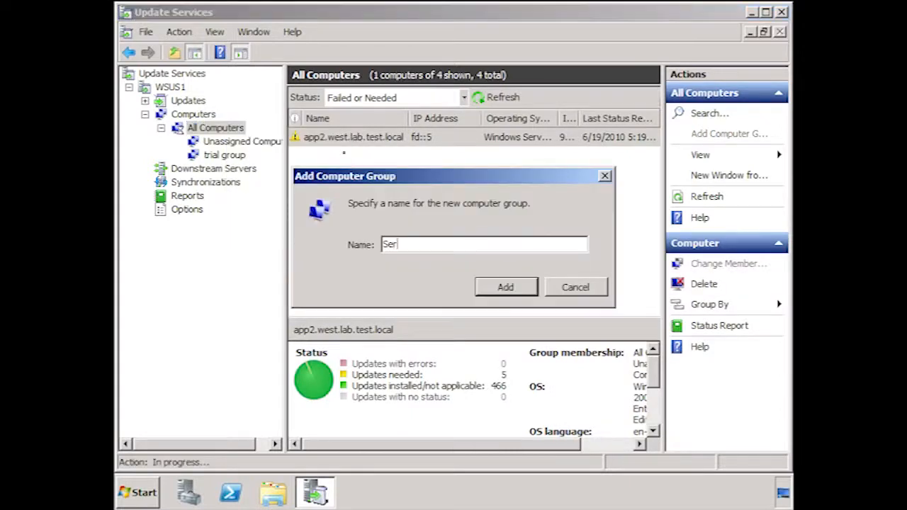
click(521, 301)
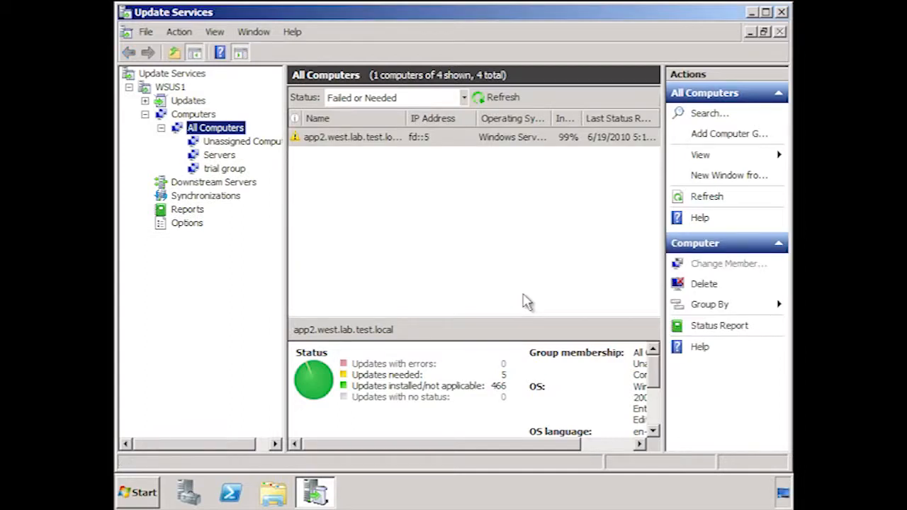
Run wuauclt /resetauthorization /detectnow in a Command Prompt, and exit the prompt.
click(139, 494)
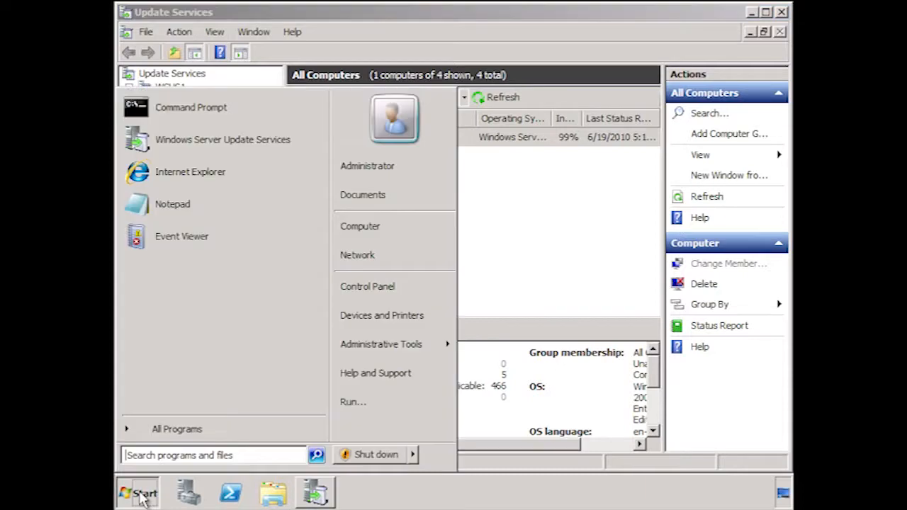
click(294, 81)
text(wuauclt /re)
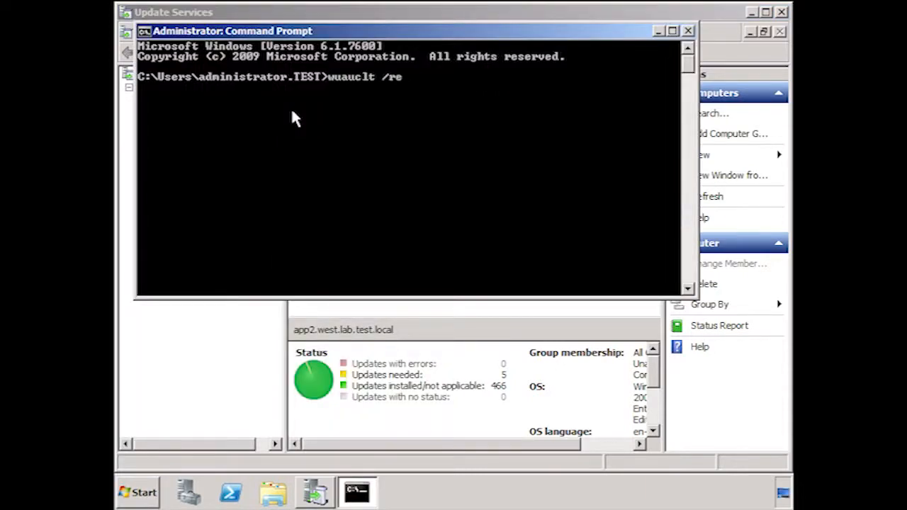
text(setauthorization)
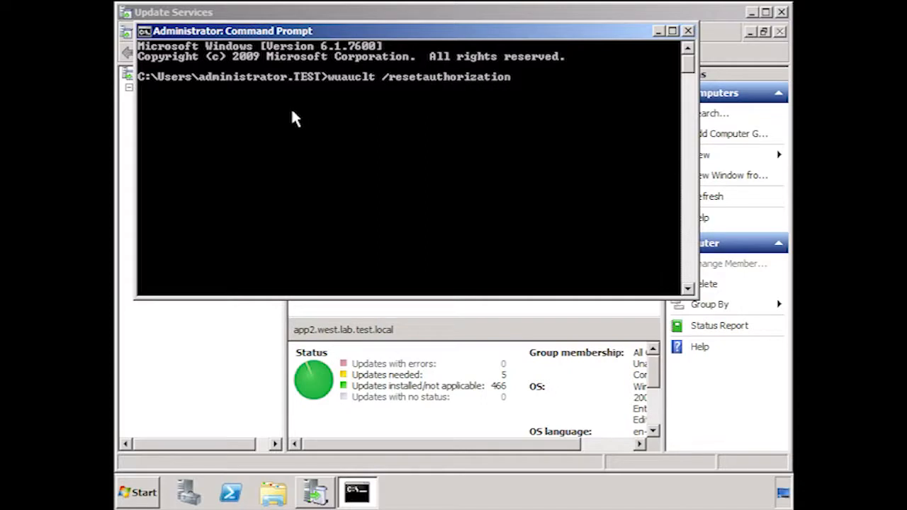
text( /detectnow)
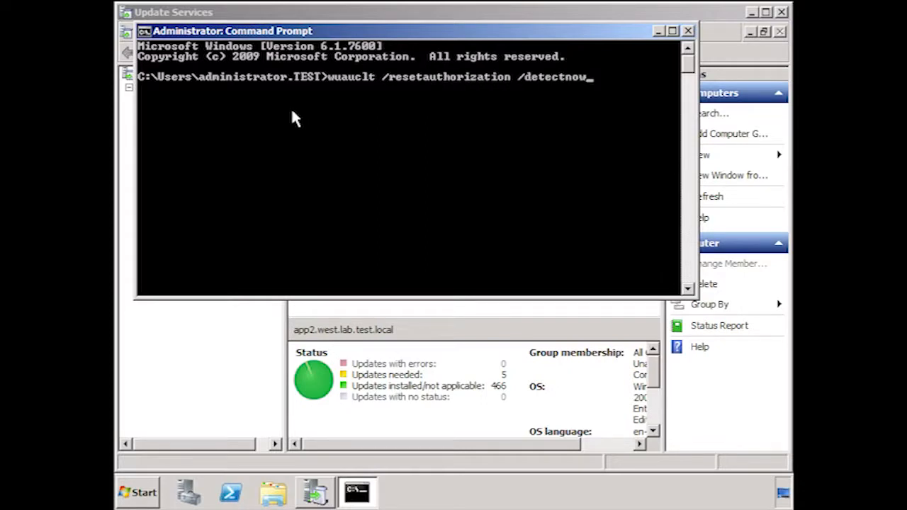
key(Return)
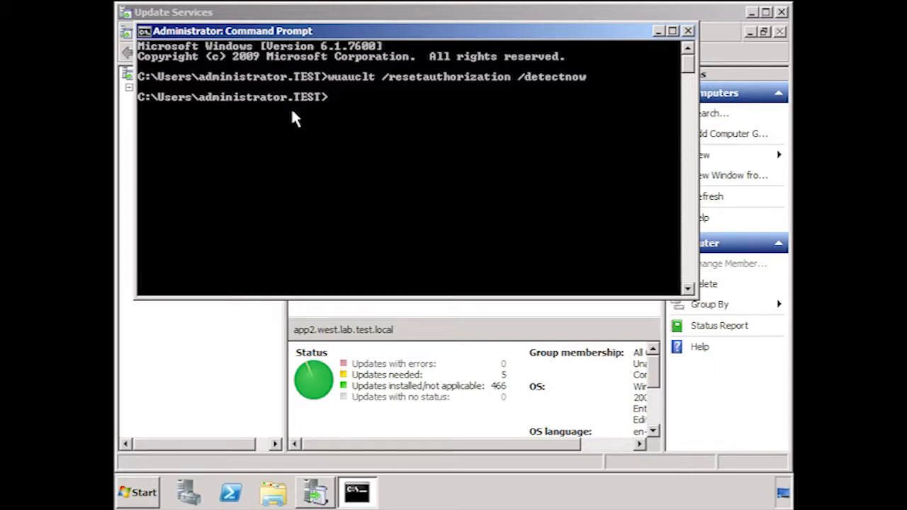
text(exit)
key(Return)
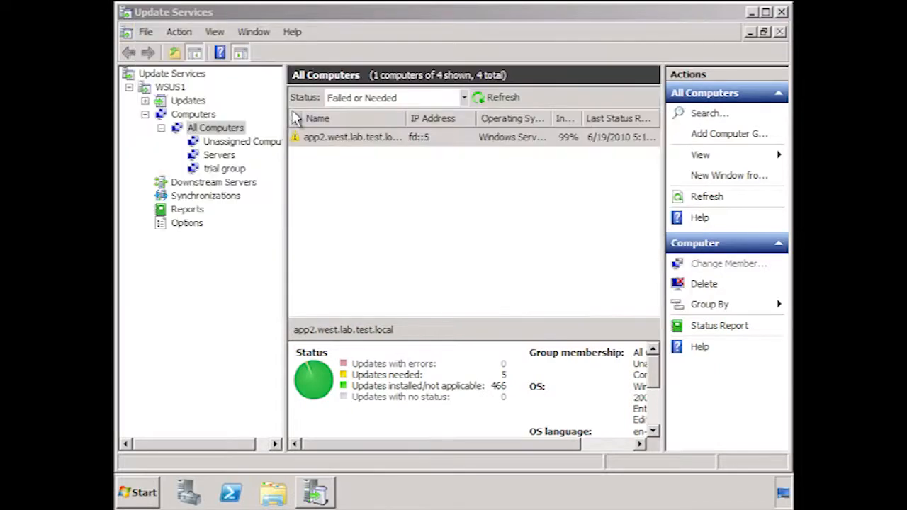
List the Servers group's computers with any status and view the details of wsus1.test.local.
click(228, 156)
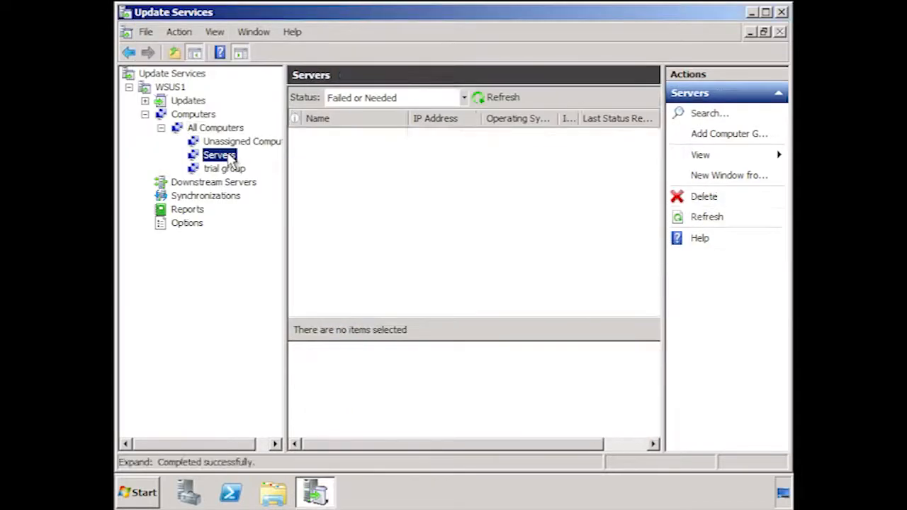
click(464, 97)
click(379, 179)
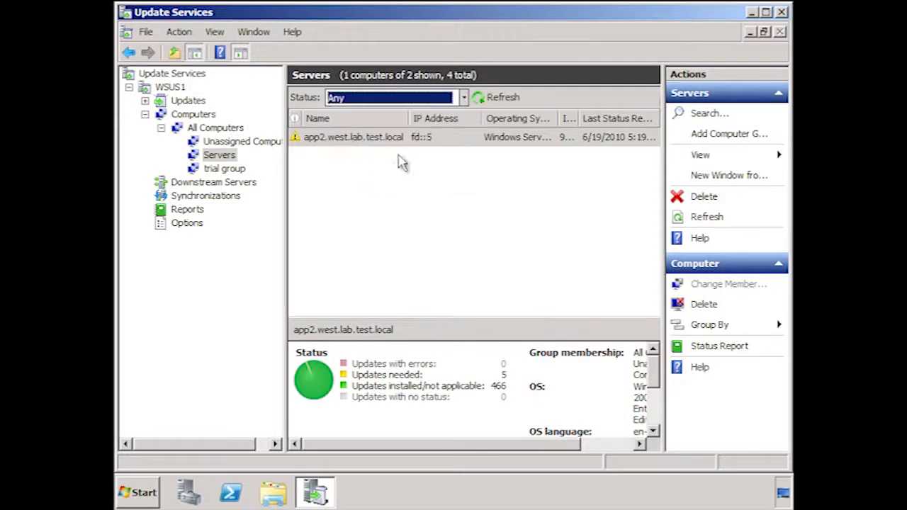
click(504, 97)
click(357, 157)
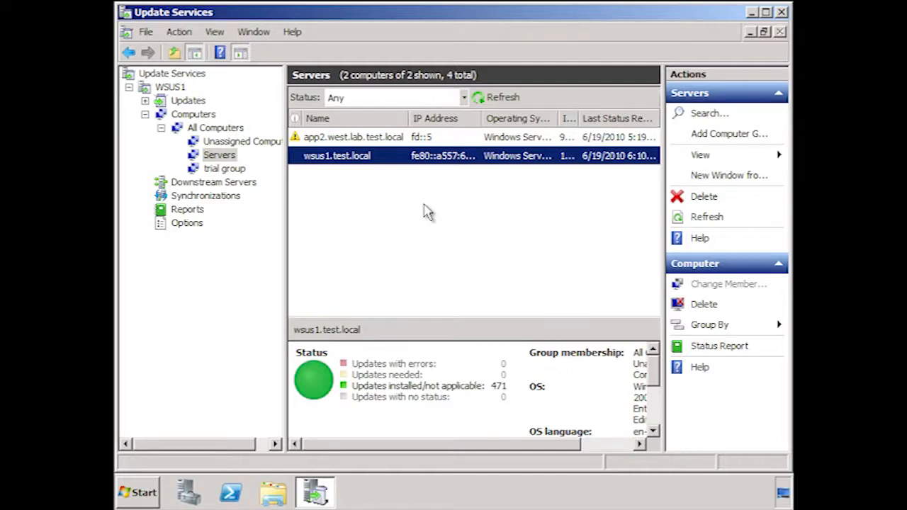
Approve the first unapproved security update, Windows Server 2008 R2 x64 Edition (KB980232), for installation on the trial group.
click(164, 87)
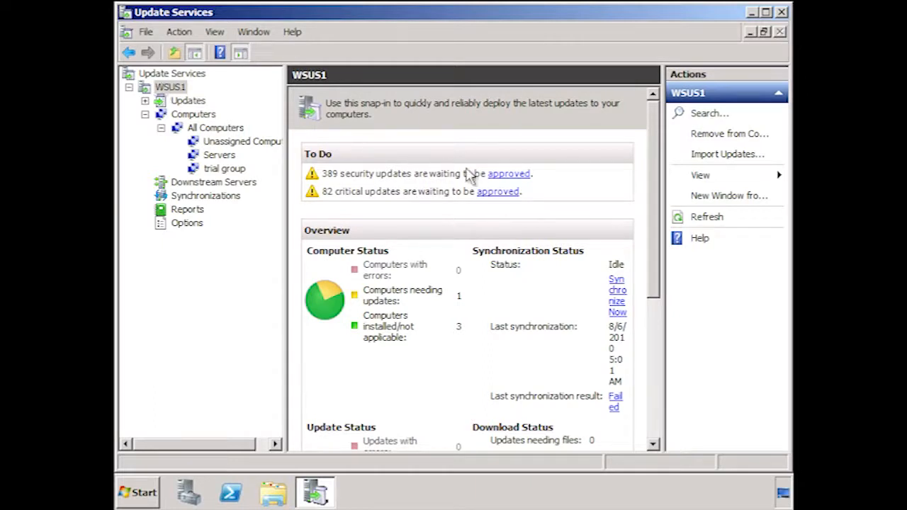
click(519, 186)
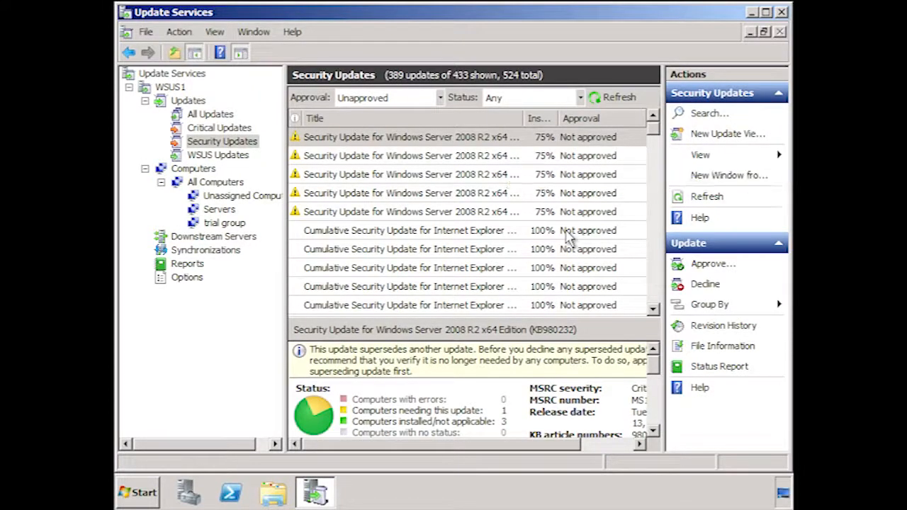
right_click(350, 141)
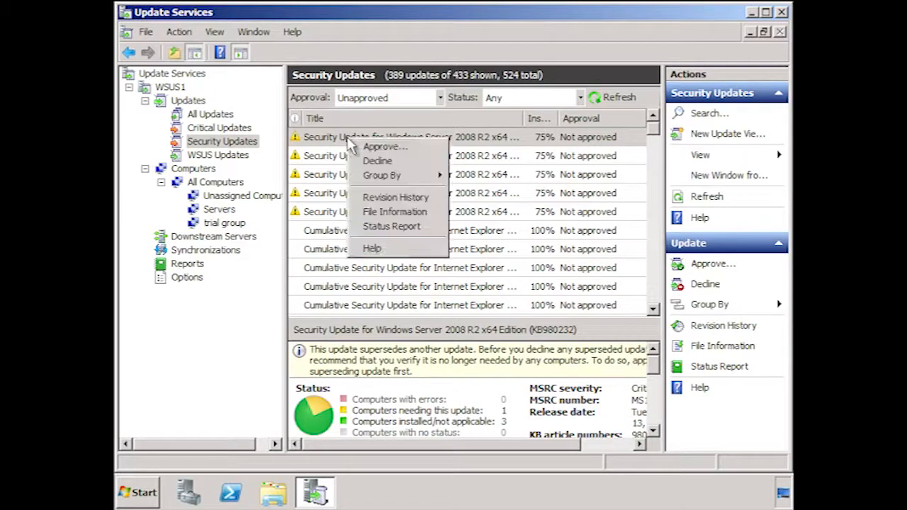
click(436, 149)
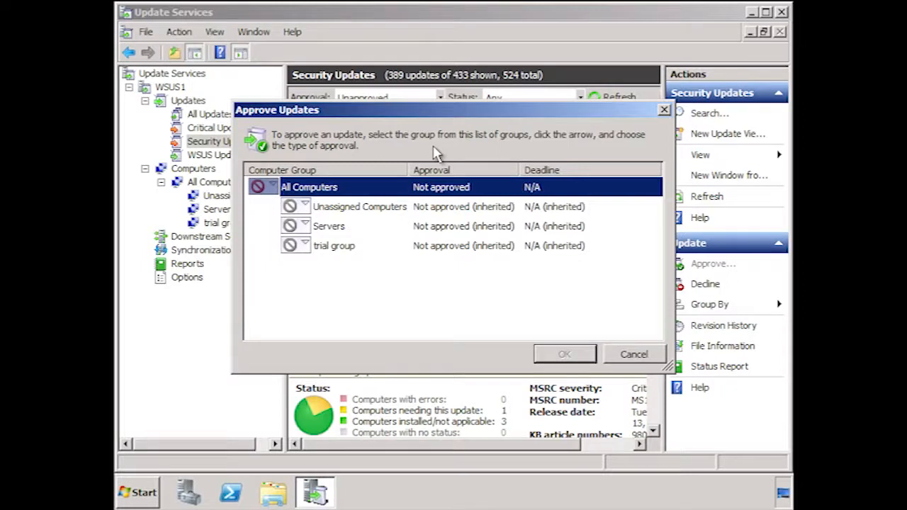
click(303, 247)
click(319, 259)
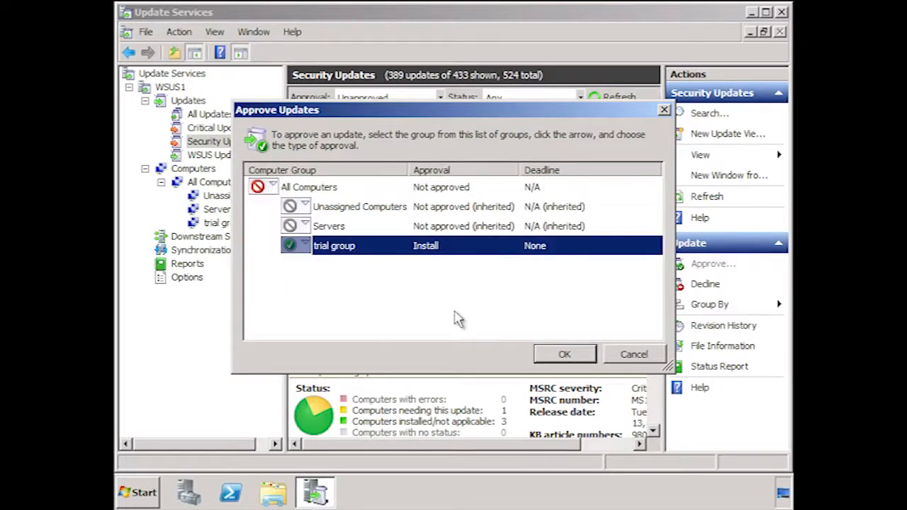
click(565, 355)
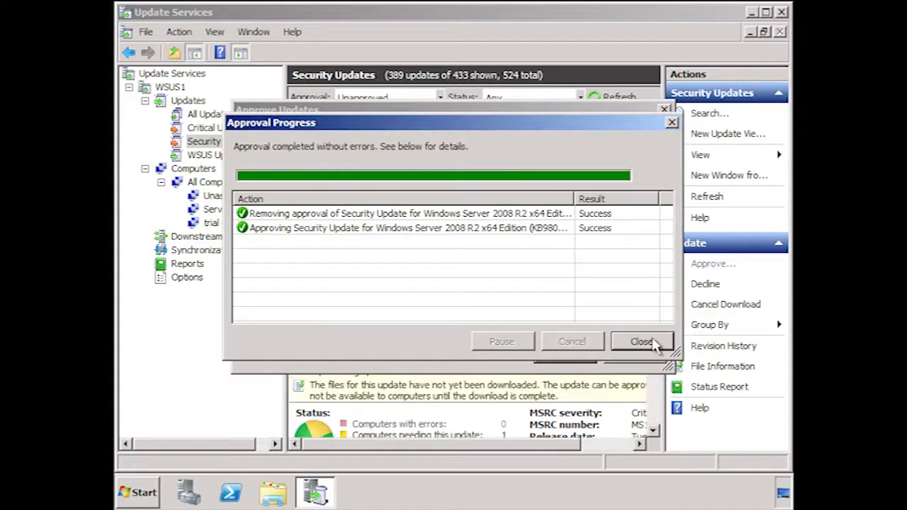
click(641, 342)
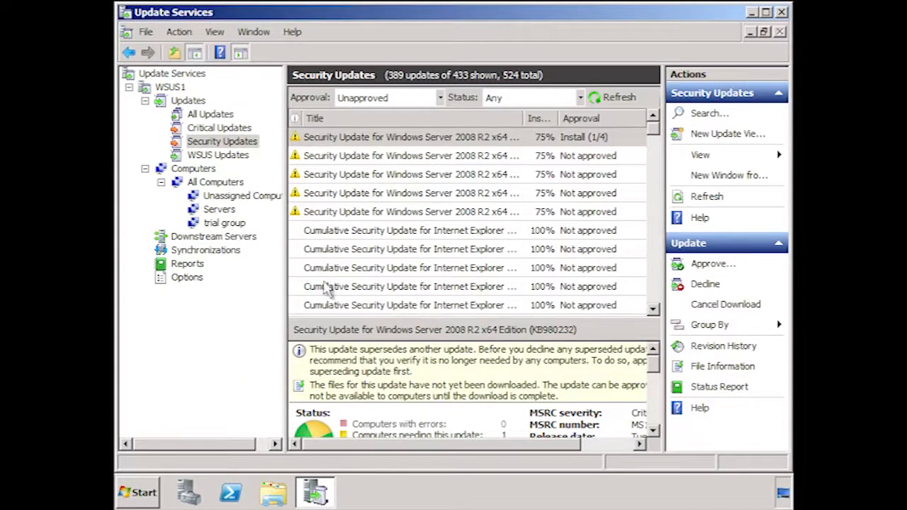
Try to open the Update Status Summary report from the WSUS1 reports.
click(191, 266)
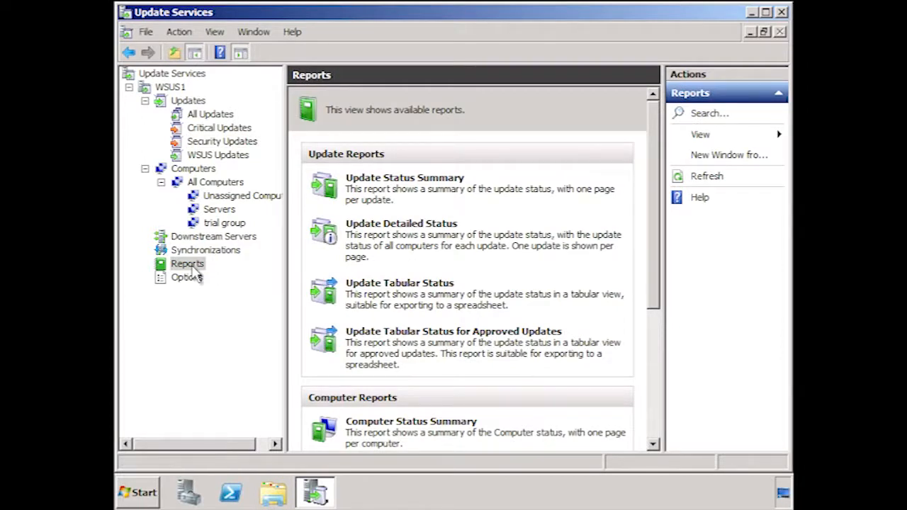
click(457, 182)
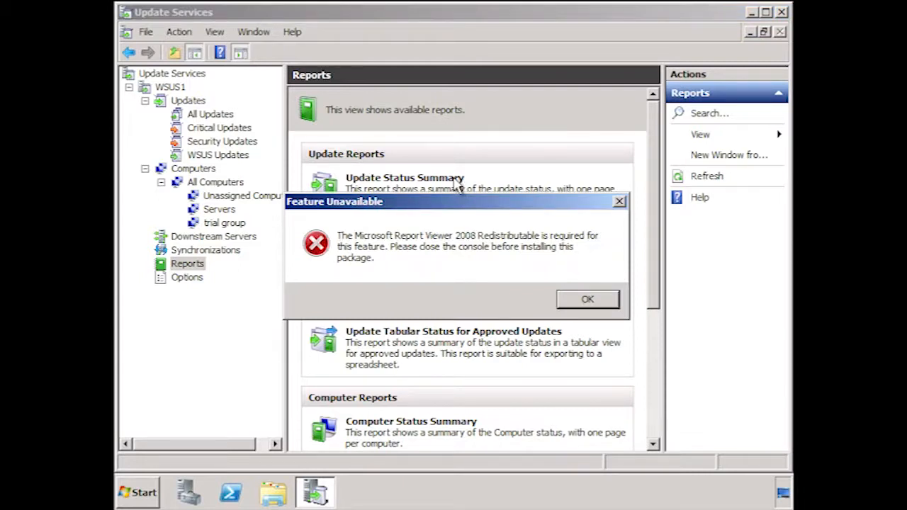
click(589, 303)
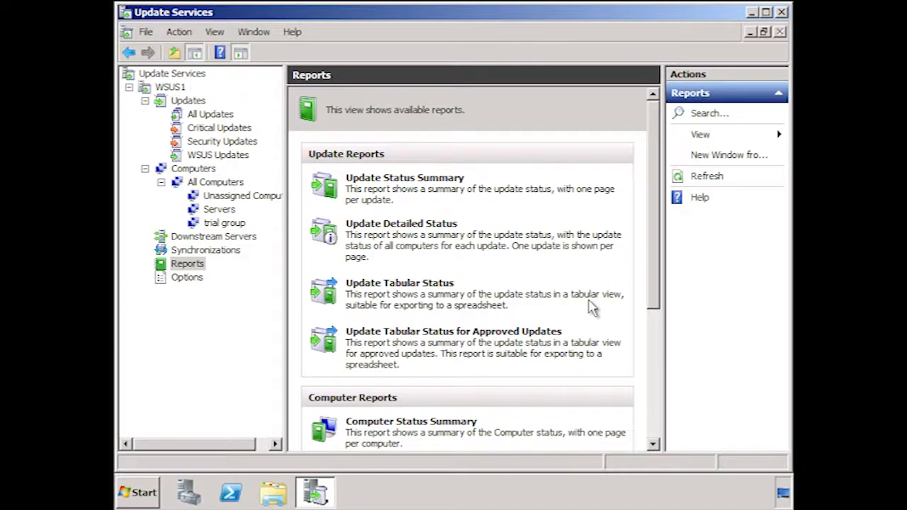
Close the Update Services console and install Microsoft Report Viewer Redistributable 2008, accepting the license terms.
click(781, 12)
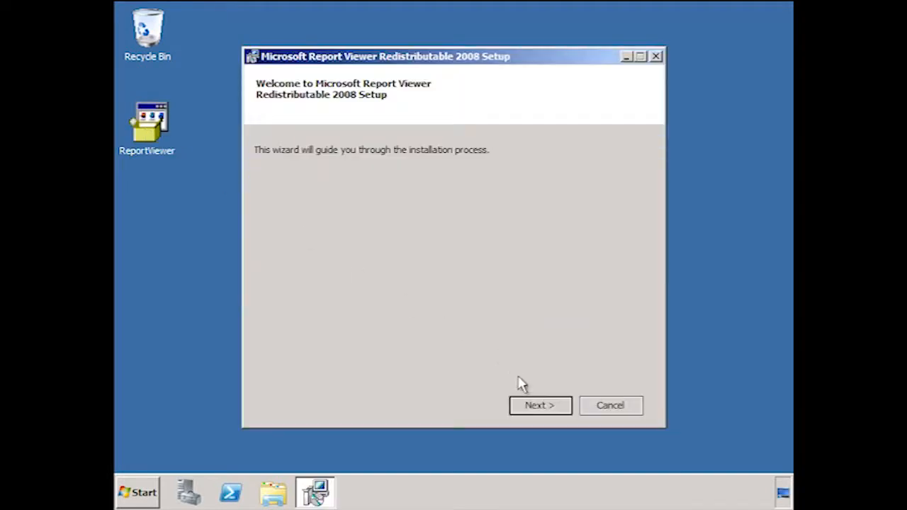
click(556, 409)
click(424, 371)
click(547, 409)
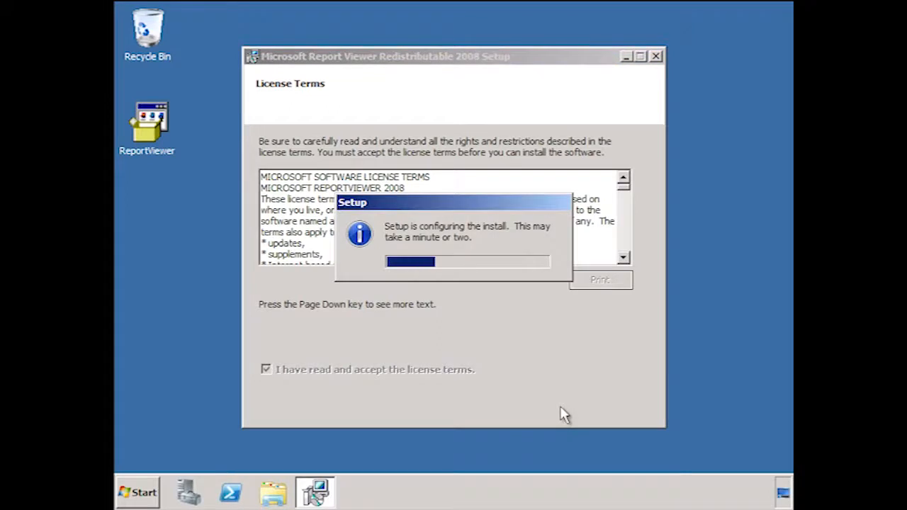
click(613, 408)
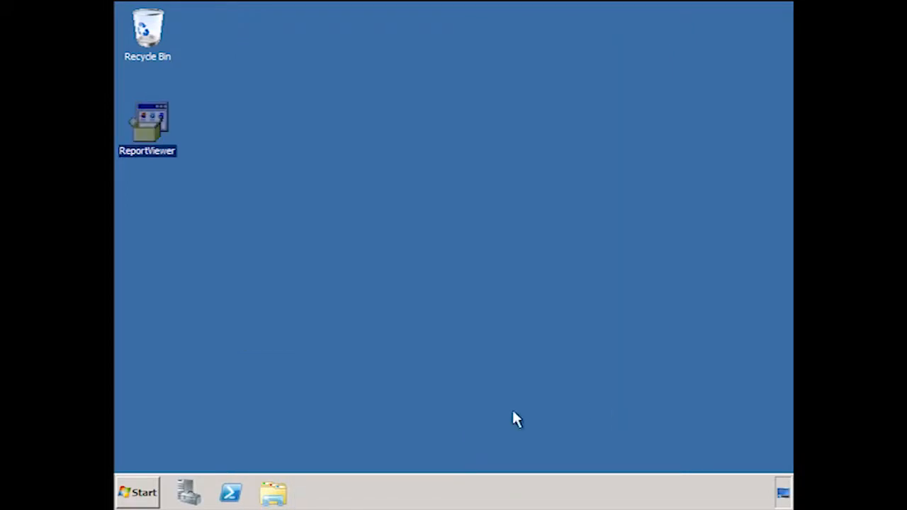
Reopen the Windows Server Update Services console and run the Update Status Summary report with its default options.
click(144, 488)
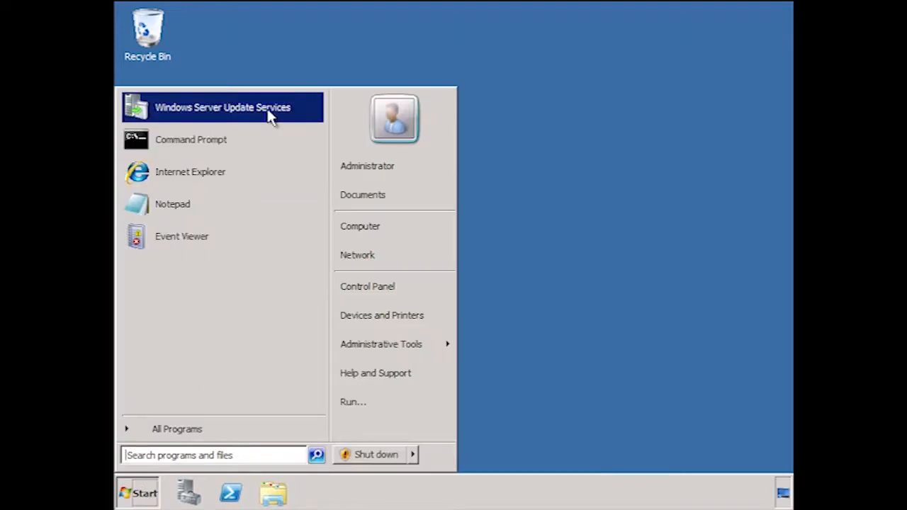
click(270, 116)
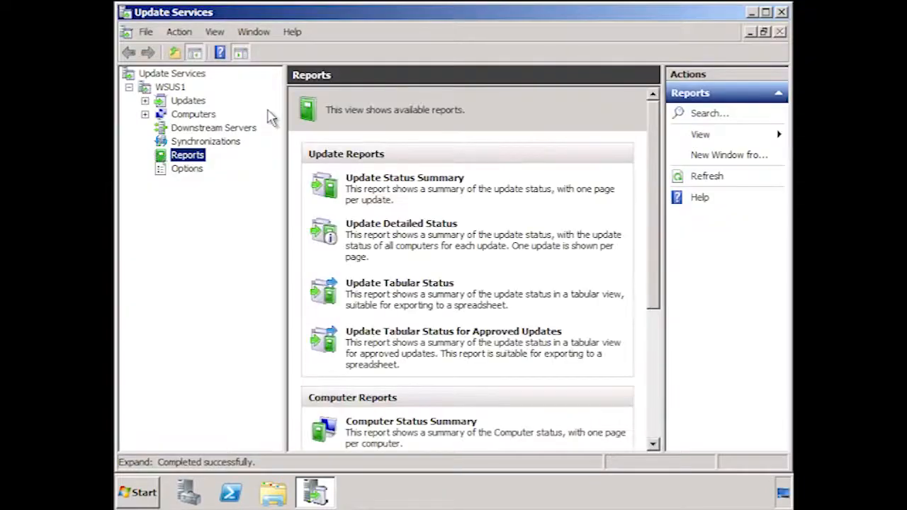
click(423, 184)
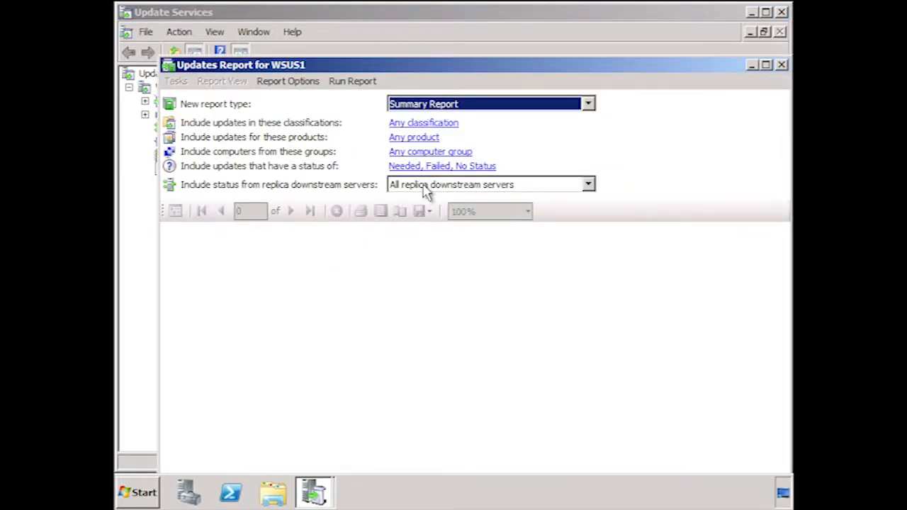
click(347, 82)
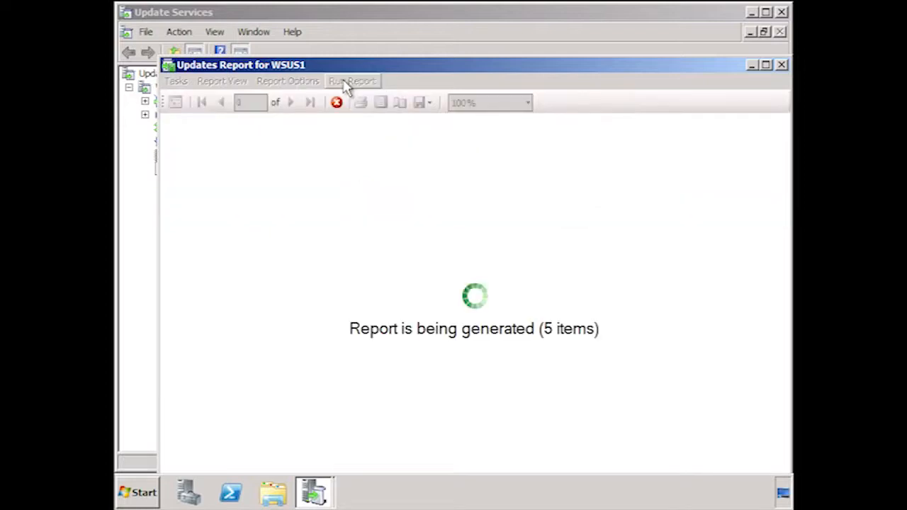